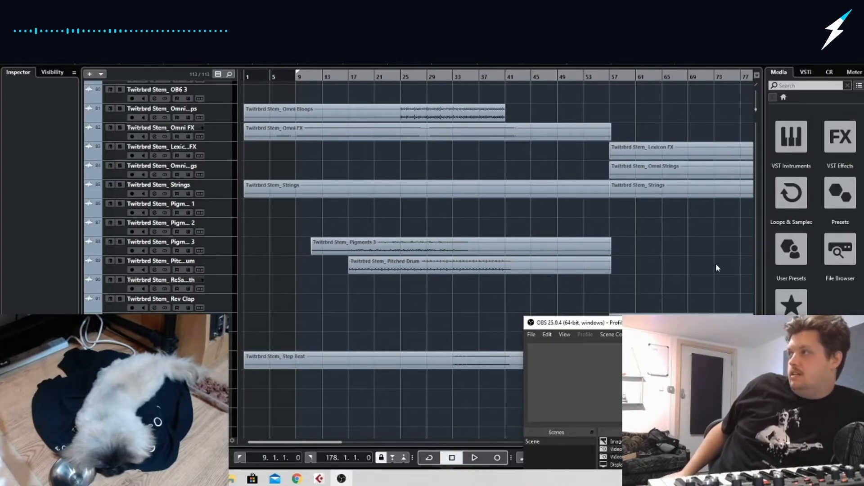
Switch to File Explorer, open the Videos folder and select the session recordings to check their combined size
{"action": "left_click", "coordinate": [233, 477]}
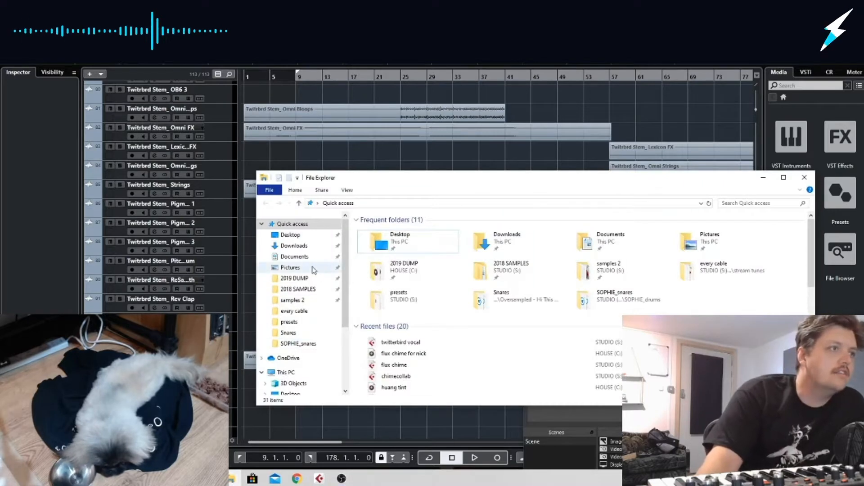
{"action": "scroll", "coordinate": [344, 293], "scroll_direction": "down", "scroll_amount": 3}
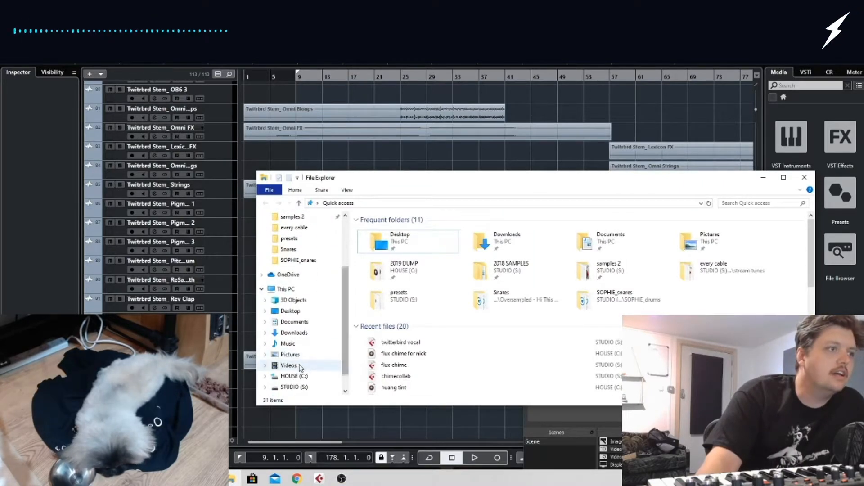
{"action": "left_click", "coordinate": [327, 361]}
{"action": "left_click_drag", "start_coordinate": [789, 245], "coordinate": [392, 441]}
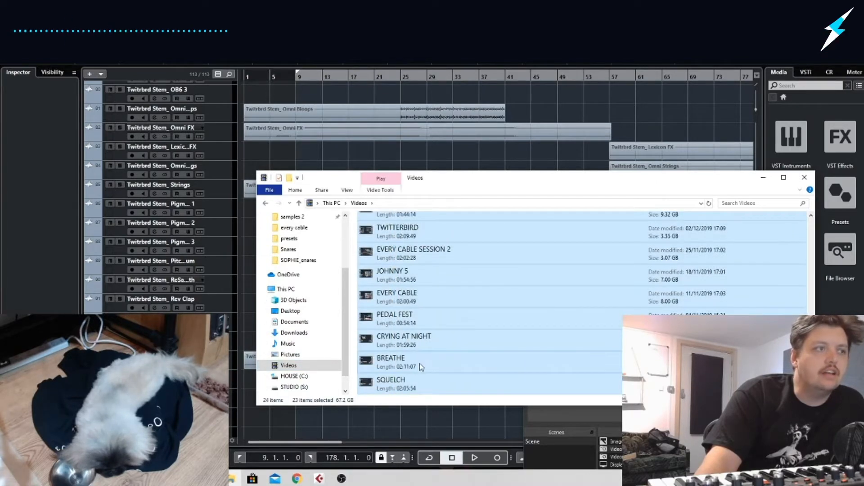
{"action": "scroll", "coordinate": [412, 319], "scroll_direction": "up", "scroll_amount": 6}
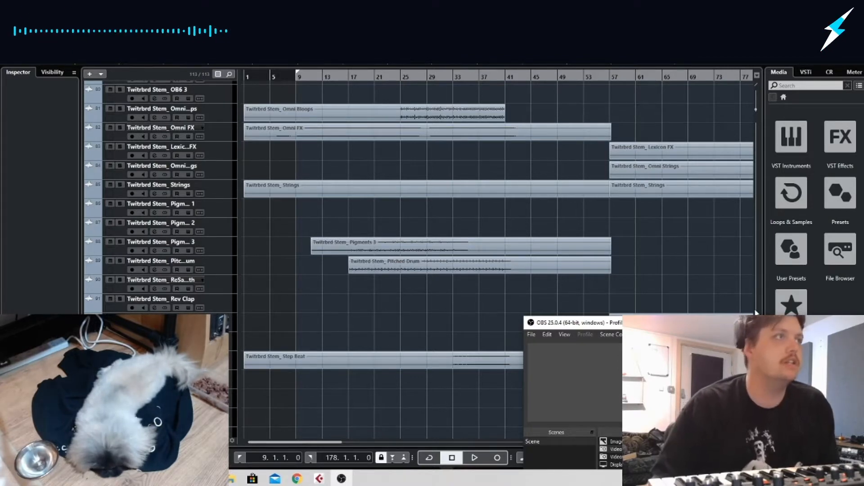
Select the Kontakt 5 01 track and return the playback cursor to the start of the project
{"action": "scroll", "coordinate": [405, 393], "scroll_direction": "up", "scroll_amount": 15}
{"action": "scroll", "coordinate": [405, 393], "scroll_direction": "up", "scroll_amount": 15}
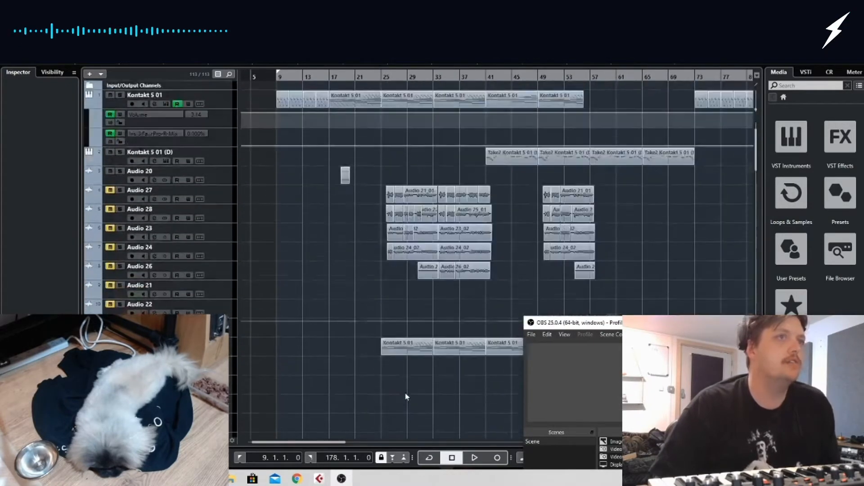
{"action": "left_click", "coordinate": [223, 95]}
{"action": "left_click", "coordinate": [225, 99]}
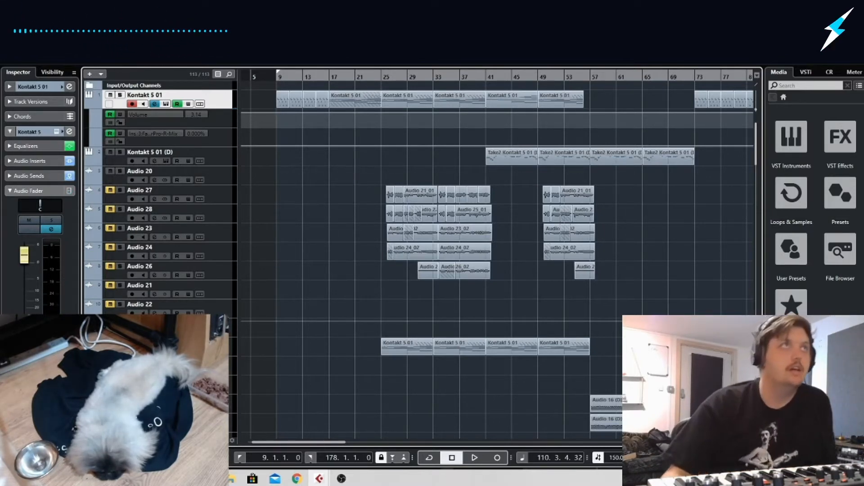
{"action": "left_click_drag", "start_coordinate": [257, 76], "coordinate": [205, 70]}
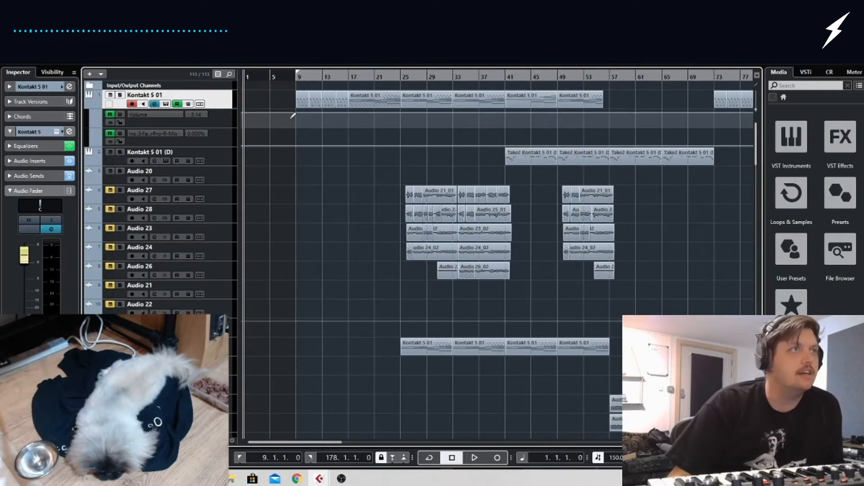
Play the whole arrangement from just before bar 9 through to its end
{"action": "scroll", "coordinate": [306, 198], "scroll_direction": "down", "scroll_amount": 10}
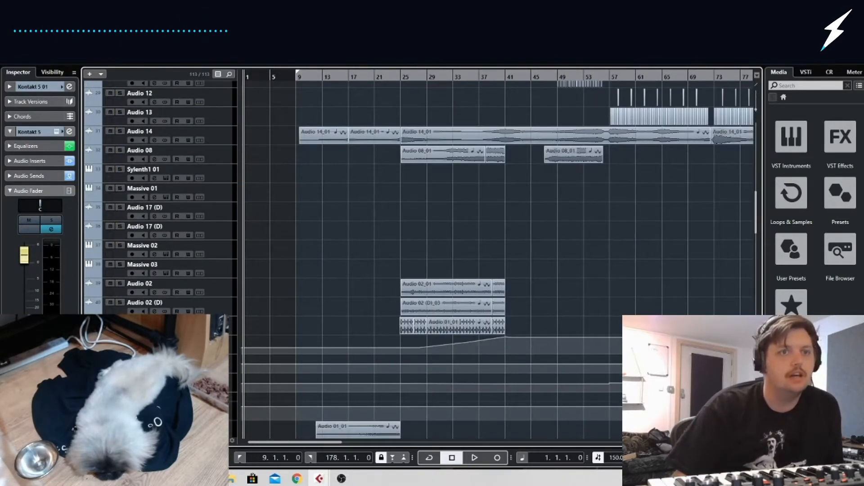
{"action": "key", "text": "g"}
{"action": "key", "text": "g"}
{"action": "key", "text": "g"}
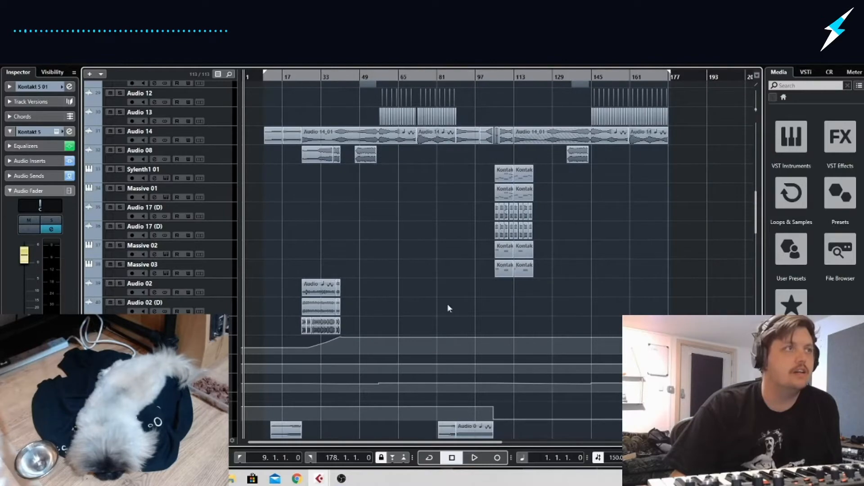
{"action": "scroll", "coordinate": [289, 195], "scroll_direction": "up", "scroll_amount": 10}
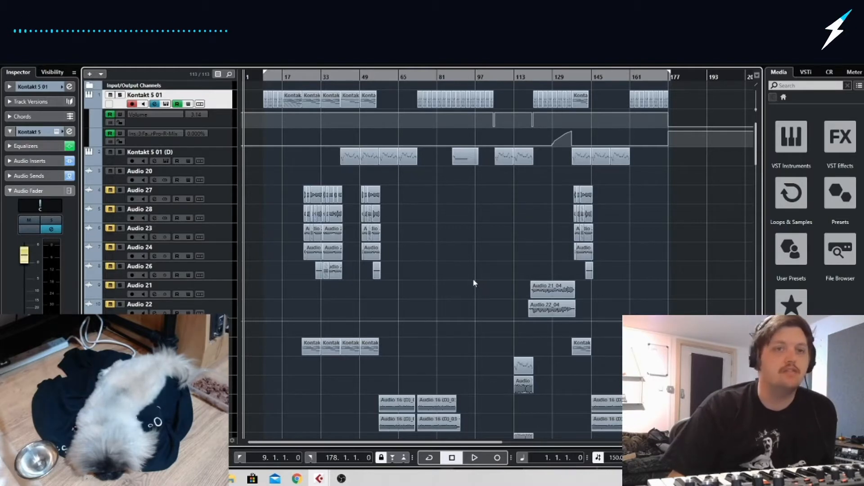
{"action": "left_click", "coordinate": [258, 78]}
{"action": "key", "text": "space"}
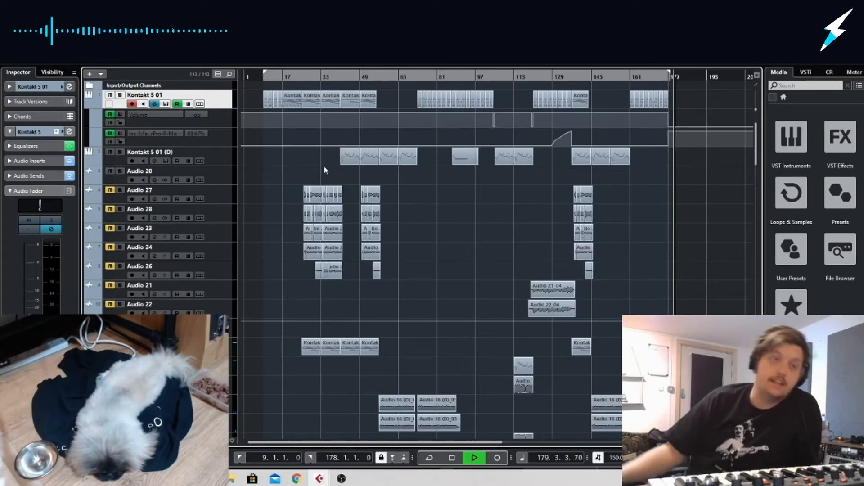
{"action": "key", "text": "space"}
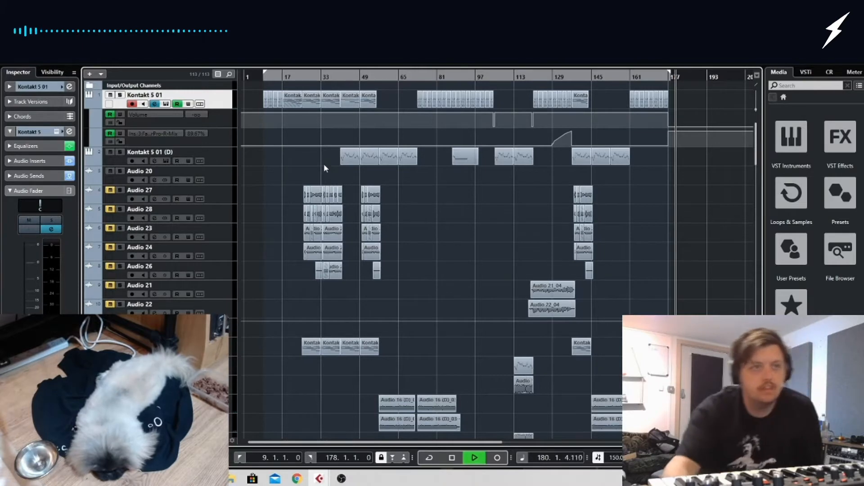
{"action": "key", "text": "space"}
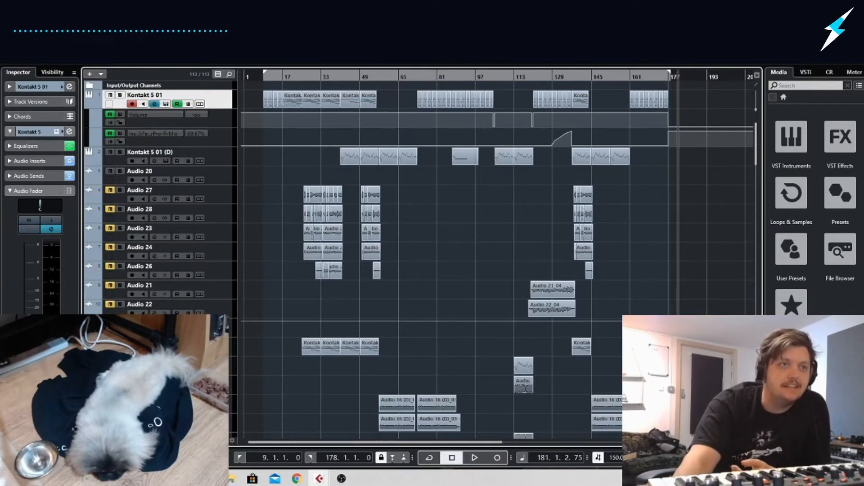
{"action": "key", "text": "g"}
{"action": "scroll", "coordinate": [590, 328], "scroll_direction": "left", "scroll_amount": 4}
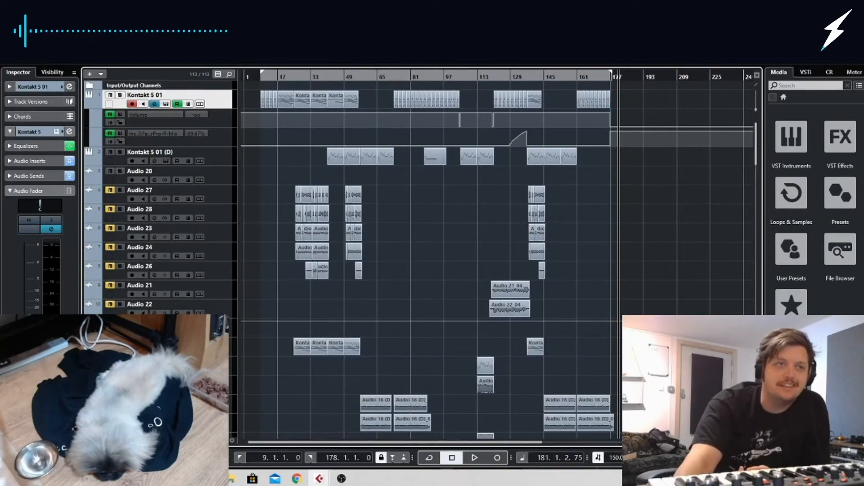
{"action": "key", "text": "g"}
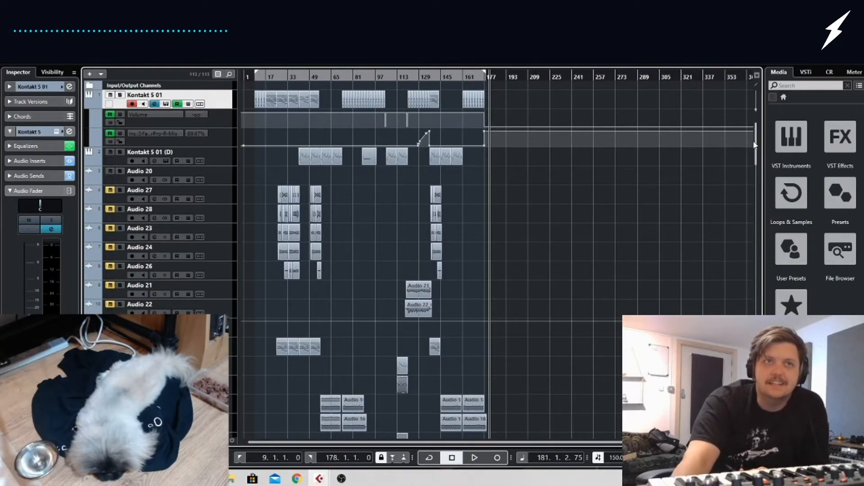
{"action": "left_click_drag", "start_coordinate": [756, 145], "coordinate": [761, 372]}
{"action": "scroll", "coordinate": [579, 334], "scroll_direction": "up", "scroll_amount": 20}
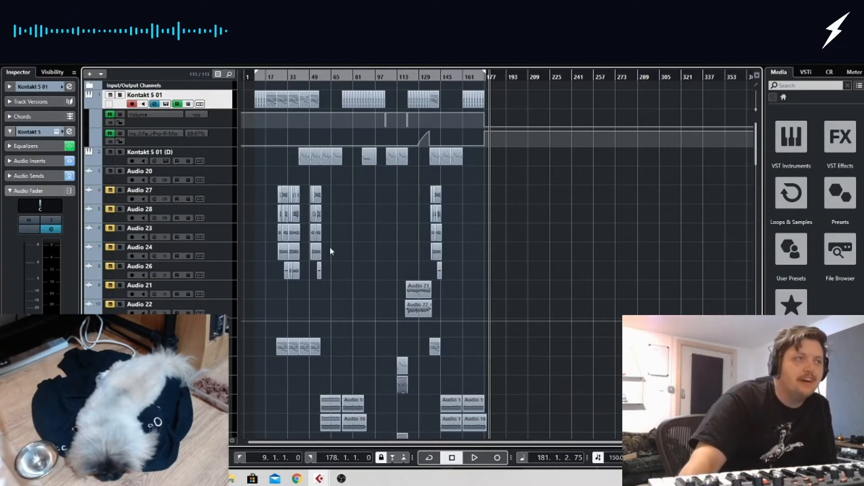
{"action": "left_click_drag", "start_coordinate": [495, 178], "coordinate": [242, 316]}
{"action": "left_click", "coordinate": [290, 292]}
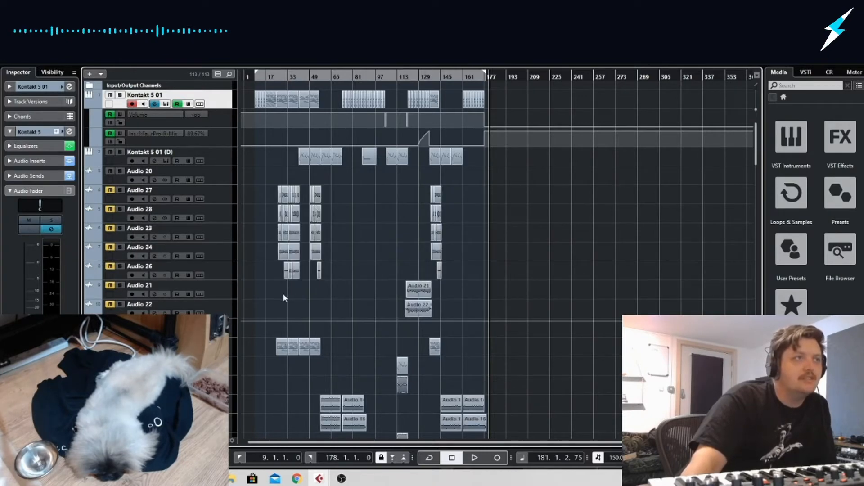
Select the Kontakt 5 01 (D) track and play the arrangement briefly from about bar 103
{"action": "left_click_drag", "start_coordinate": [293, 77], "coordinate": [254, 79]}
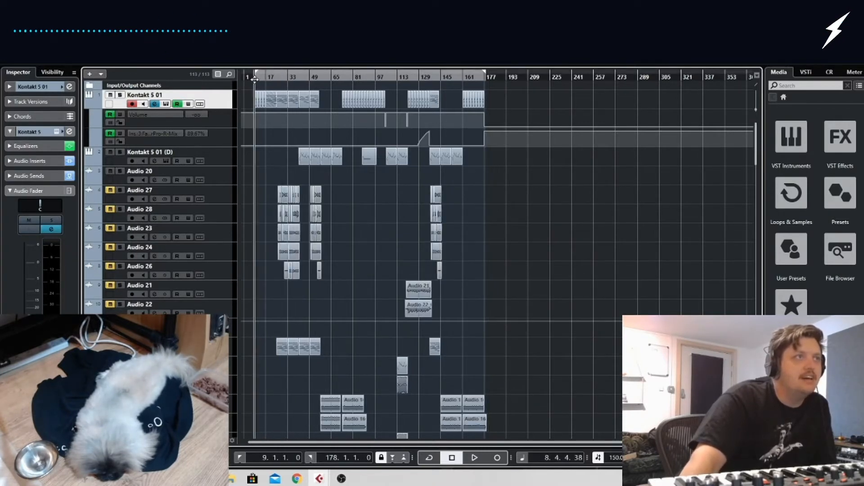
{"action": "left_click", "coordinate": [233, 161]}
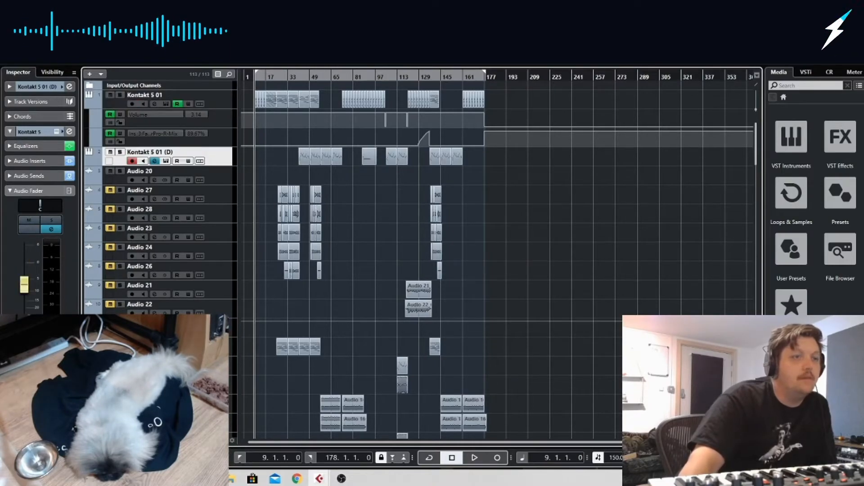
{"action": "left_click_drag", "start_coordinate": [715, 443], "coordinate": [724, 442]}
{"action": "left_click_drag", "start_coordinate": [596, 274], "coordinate": [752, 297]}
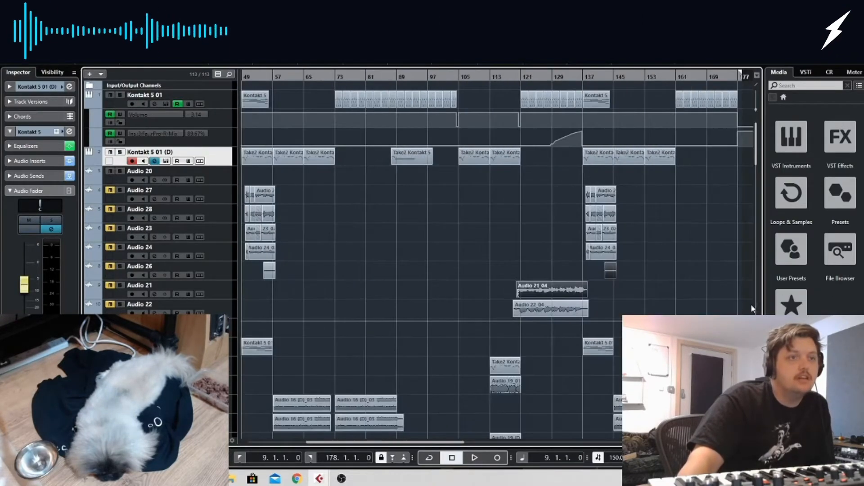
{"action": "left_click", "coordinate": [414, 231]}
{"action": "left_click", "coordinate": [454, 74]}
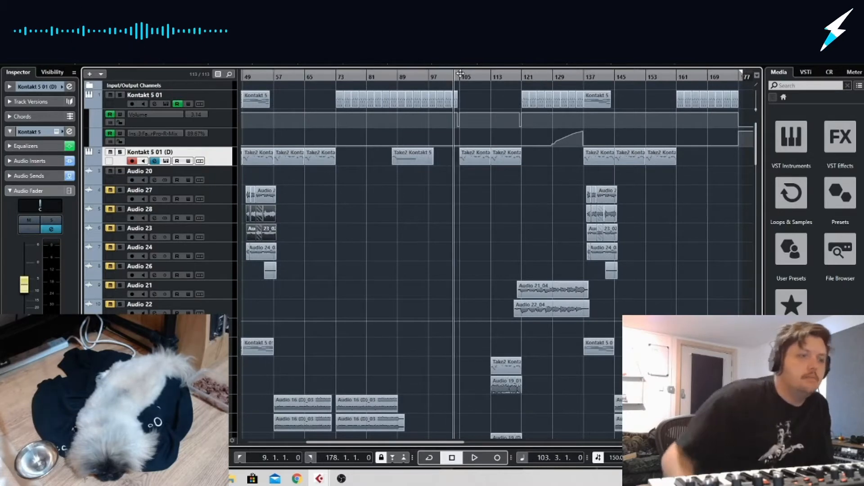
{"action": "key", "text": "space"}
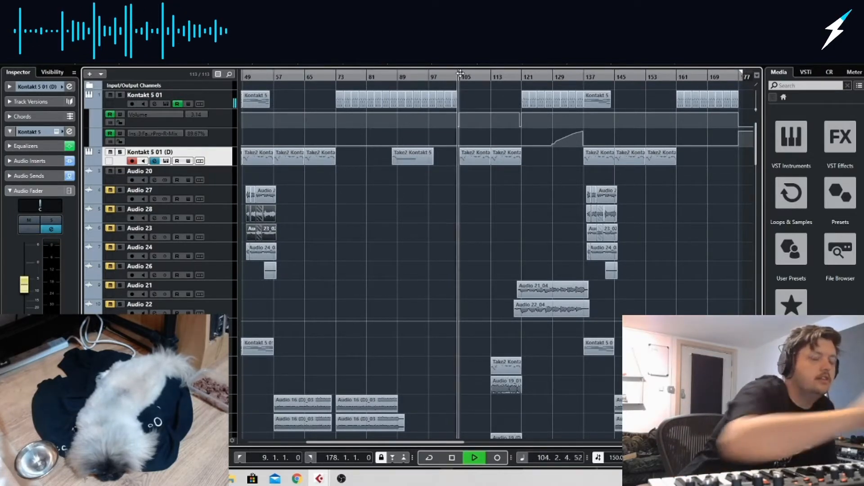
{"action": "key", "text": "space"}
Play the arrangement briefly from about bar 88, where the single Kontakt 5 01 (D) clip begins
{"action": "left_click", "coordinate": [396, 76]}
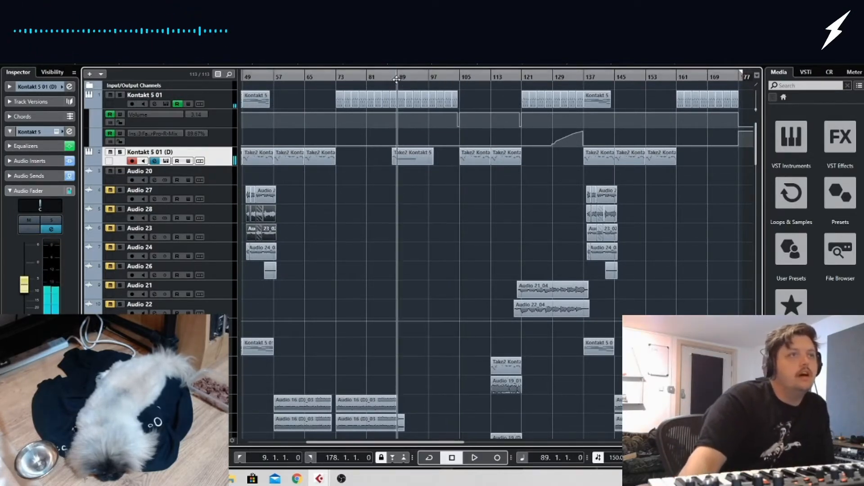
{"action": "left_click", "coordinate": [392, 79]}
{"action": "key", "text": "space"}
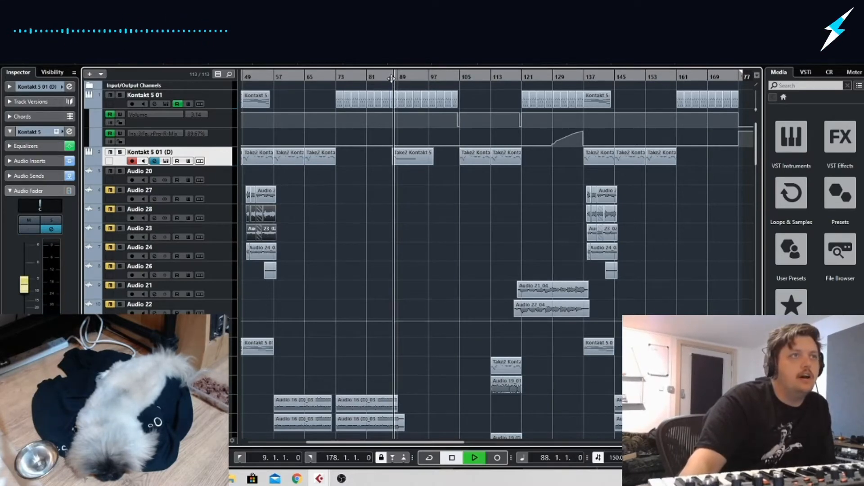
{"action": "key", "text": "space"}
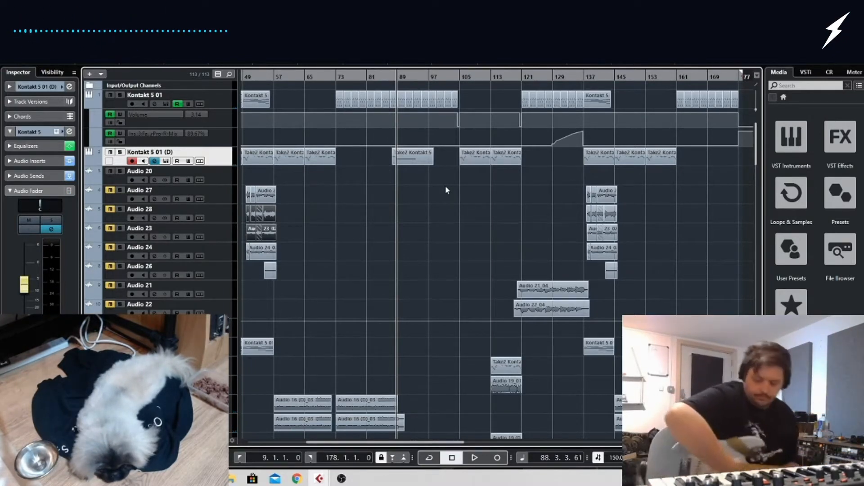
Add one stereo audio track below Kontakt 5 01 (D), using a stereo Aurora(n) record input and Stereo Out, with input monitoring enabled
{"action": "right_click", "coordinate": [216, 155]}
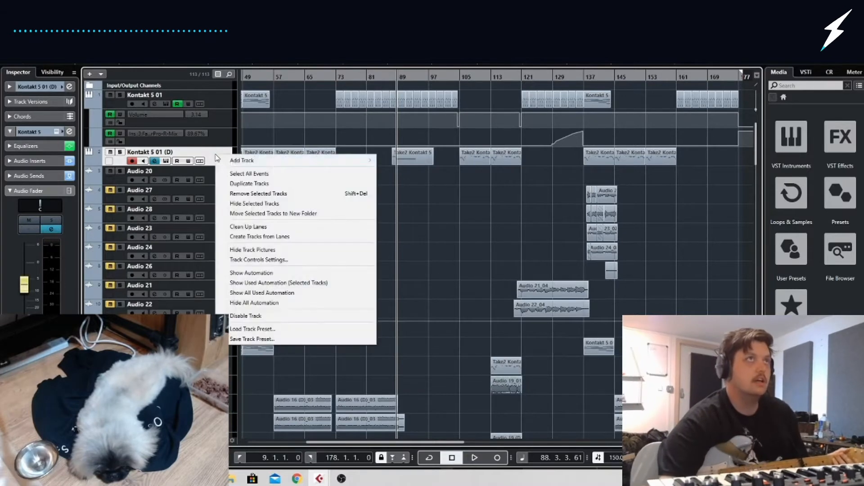
{"action": "mouse_move", "coordinate": [288, 166]}
{"action": "left_click", "coordinate": [396, 160]}
{"action": "left_click", "coordinate": [455, 224]}
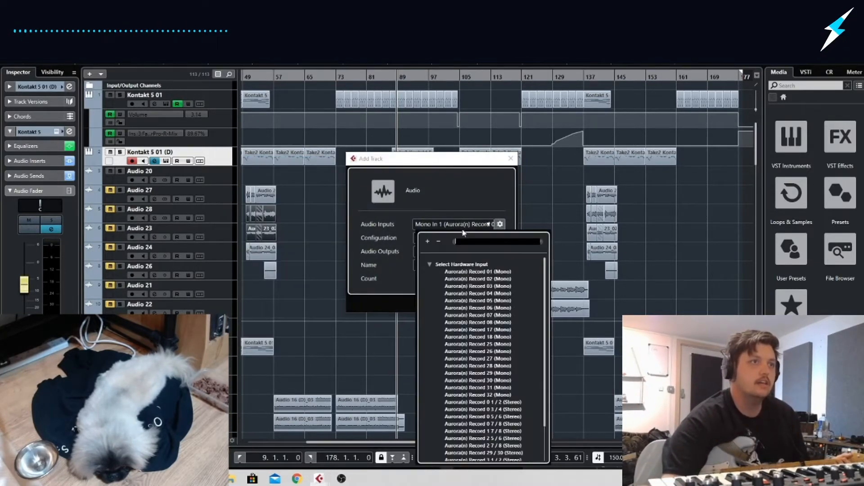
{"action": "left_click", "coordinate": [487, 398]}
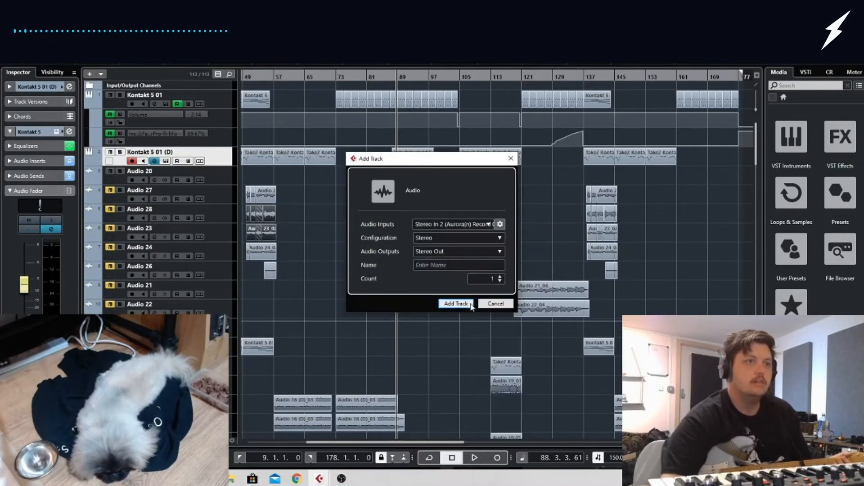
{"action": "left_click", "coordinate": [443, 303]}
{"action": "left_click", "coordinate": [143, 180]}
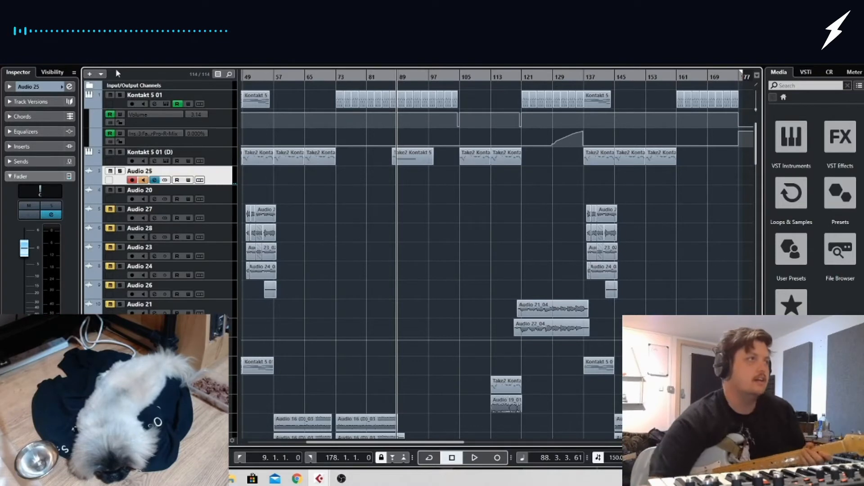
Insert the FabFilter Pro-C compressor in the new audio track's first insert slot
{"action": "left_click", "coordinate": [28, 147]}
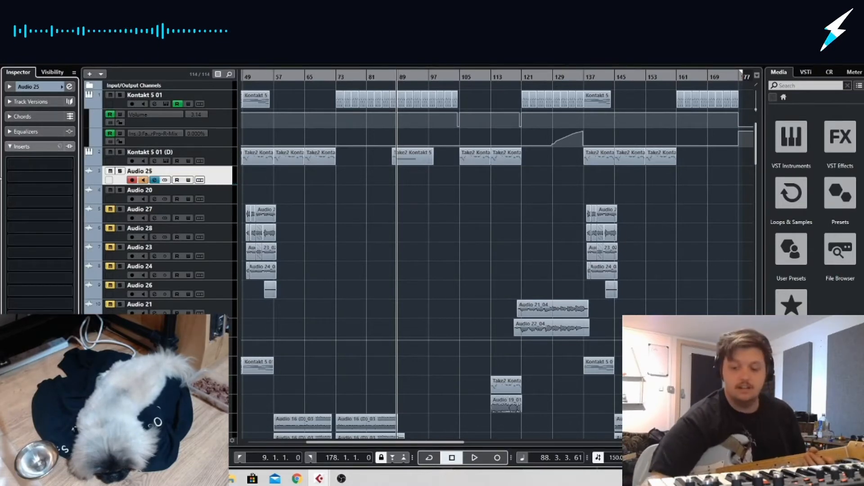
{"action": "left_click", "coordinate": [55, 162]}
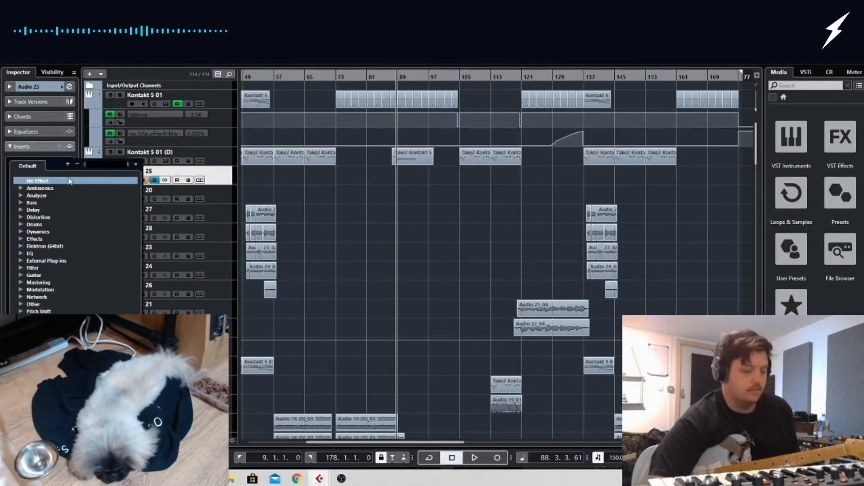
{"action": "type", "text": "pro"}
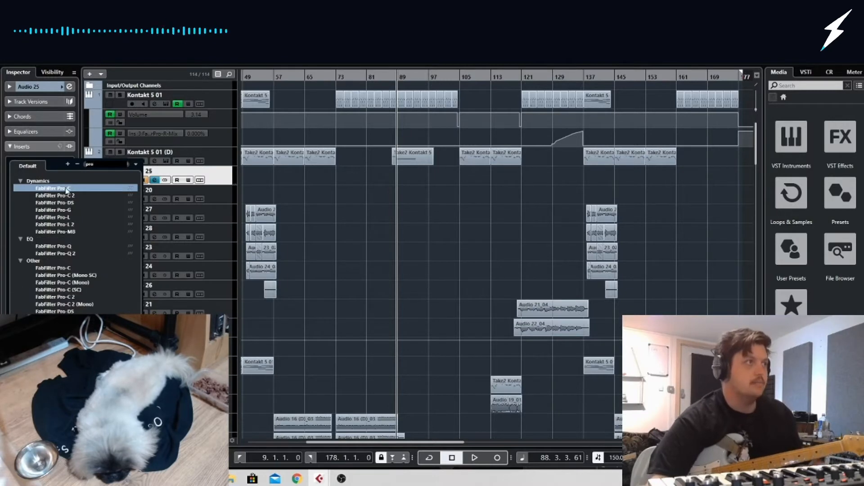
{"action": "left_click", "coordinate": [67, 187]}
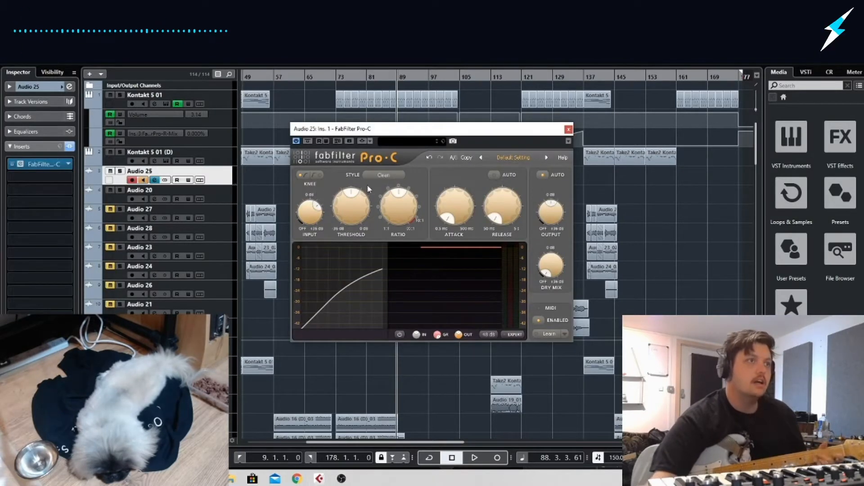
{"action": "left_click", "coordinate": [569, 129]}
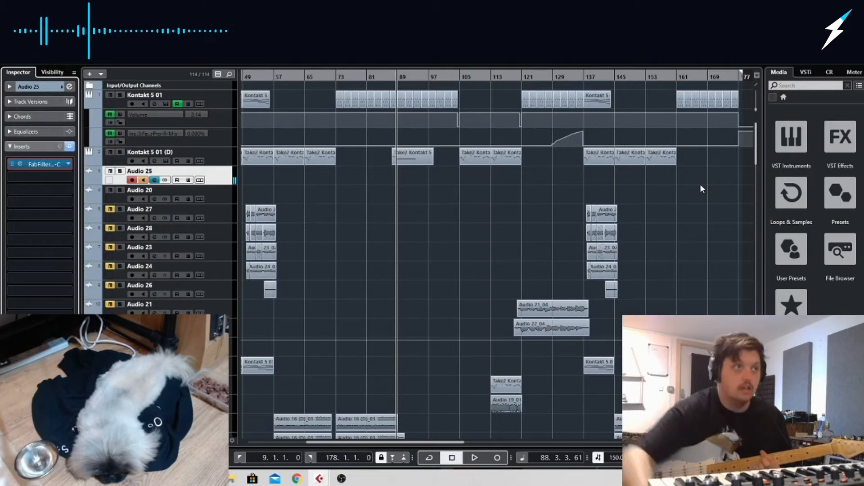
{"action": "left_click", "coordinate": [43, 164]}
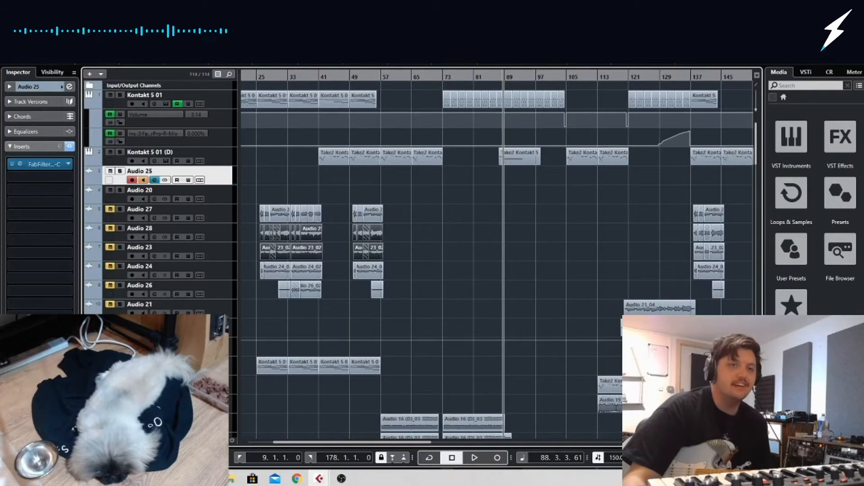
Play a short stretch of the arrangement from bar 87 with the monitored Audio 25 input
{"action": "key", "text": "h"}
{"action": "key", "text": "h"}
{"action": "key", "text": "h"}
{"action": "key", "text": "h"}
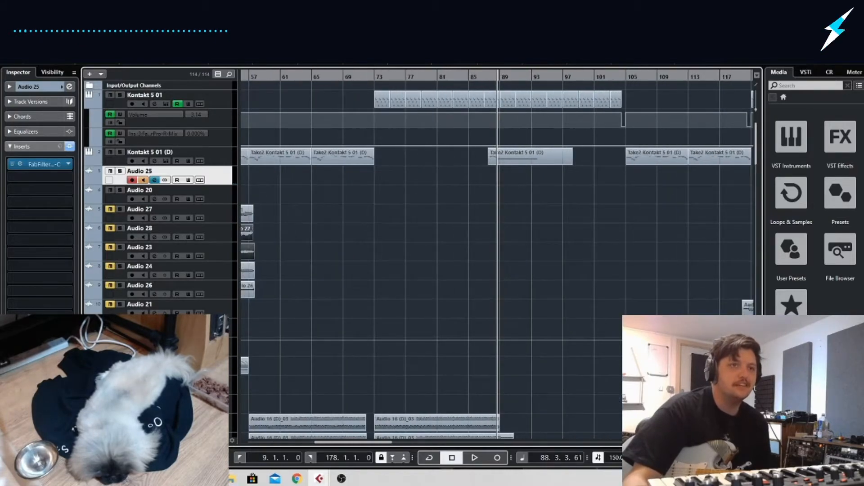
{"action": "key", "text": "h"}
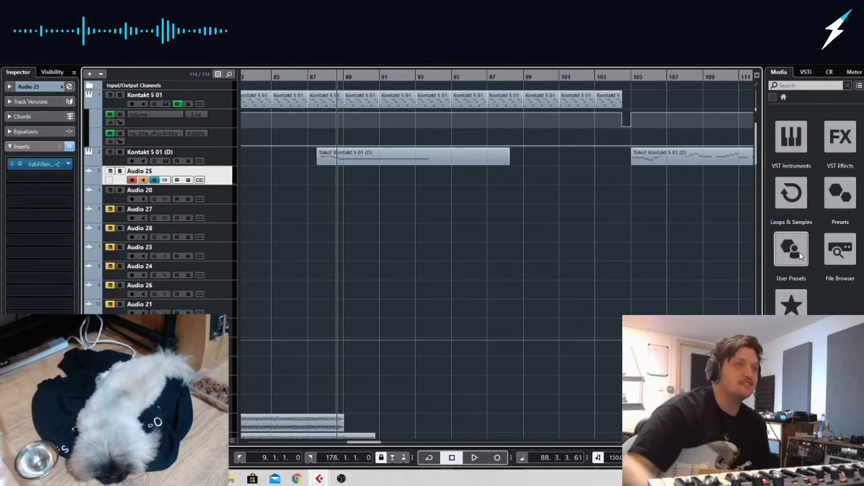
{"action": "left_click", "coordinate": [307, 77]}
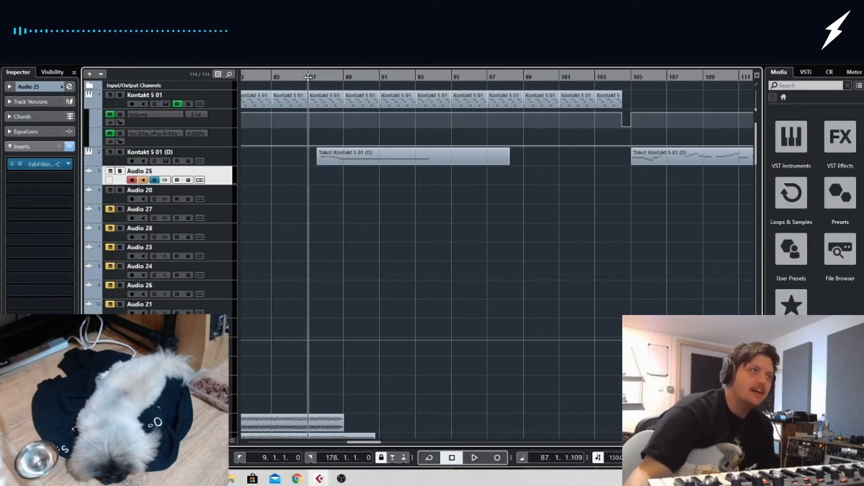
{"action": "key", "text": "space"}
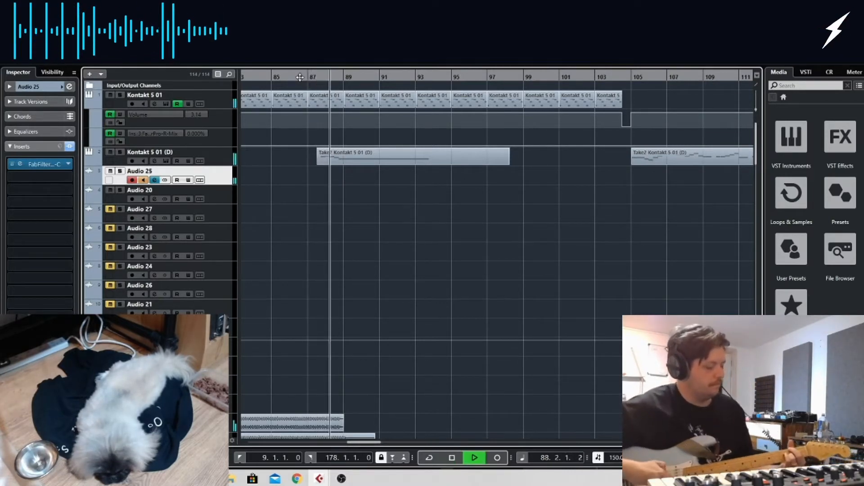
{"action": "key", "text": "space"}
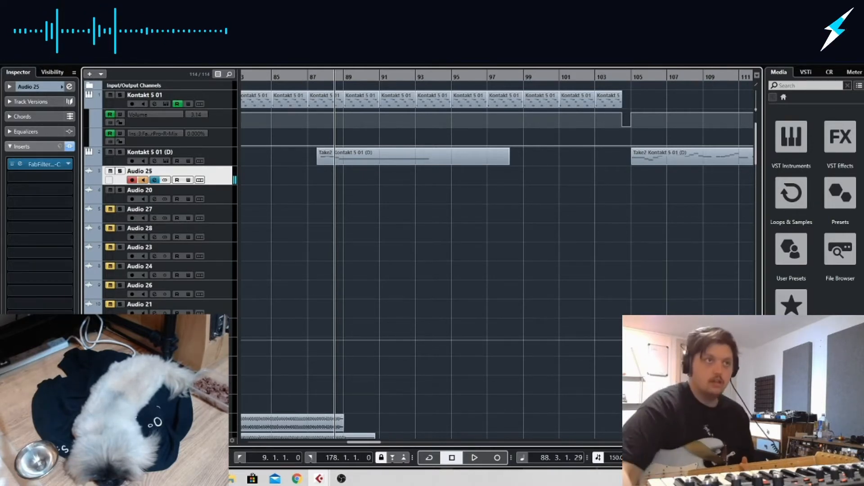
Play the section from about bar 86 through bar 105 to rehearse the guitar part
{"action": "left_click_drag", "start_coordinate": [300, 77], "coordinate": [302, 72]}
{"action": "key", "text": "space"}
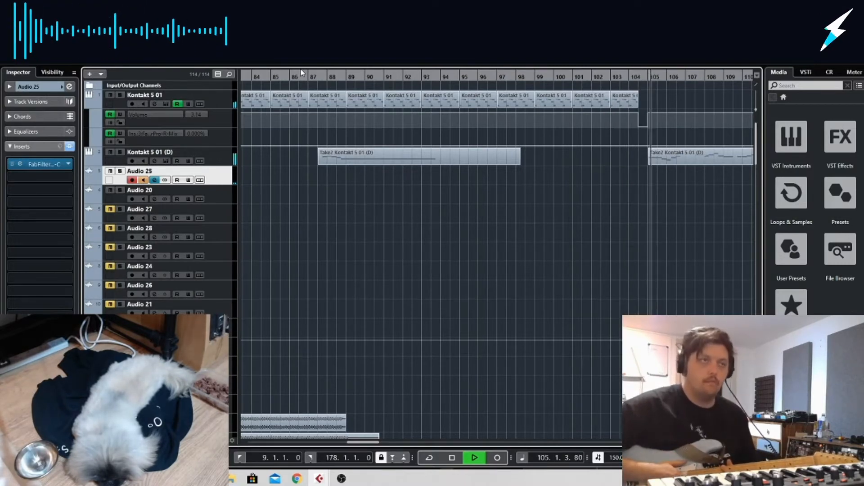
{"action": "key", "text": "space"}
Record a guitar take on Audio 25 from bar 88 to bar 105
{"action": "left_click", "coordinate": [325, 80]}
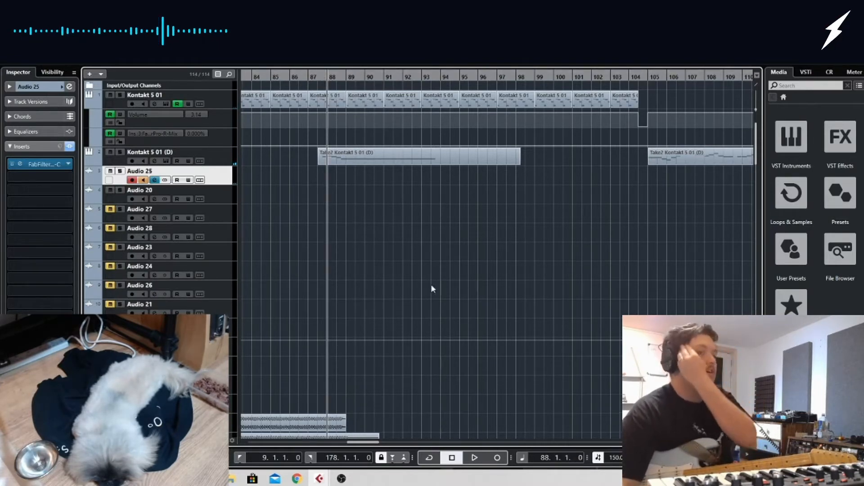
{"action": "left_click", "coordinate": [503, 457]}
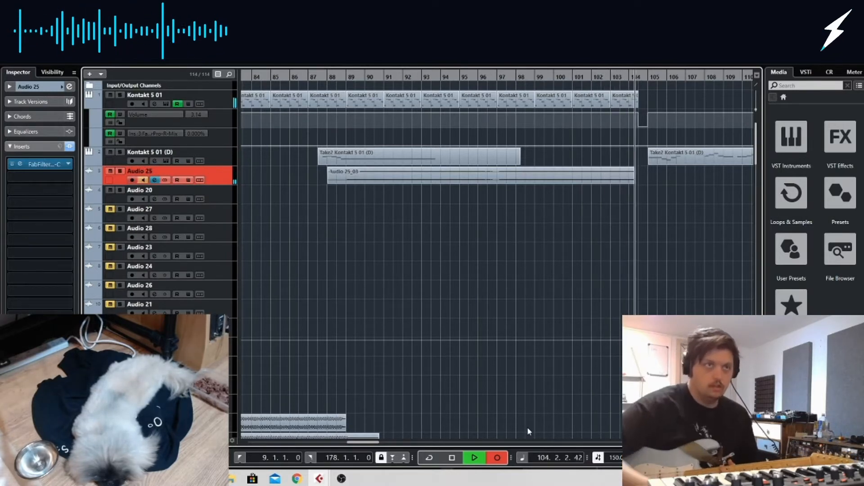
{"action": "key", "text": "space"}
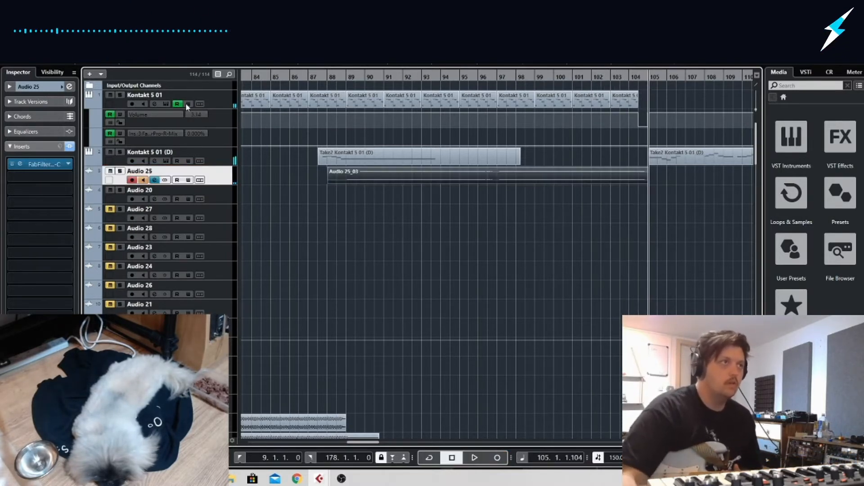
Duplicate the Audio 25 track and record a second guitar take on the copy from about bar 86 to bar 105
{"action": "right_click", "coordinate": [230, 180]}
{"action": "left_click", "coordinate": [278, 204]}
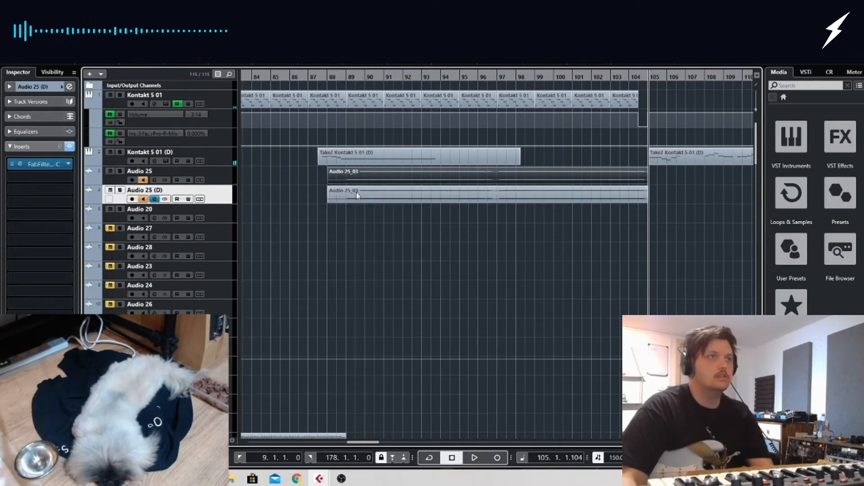
{"action": "left_click_drag", "start_coordinate": [291, 75], "coordinate": [271, 75]}
{"action": "key", "text": "space"}
{"action": "left_click", "coordinate": [134, 199]}
{"action": "key", "text": "KP_Multiply"}
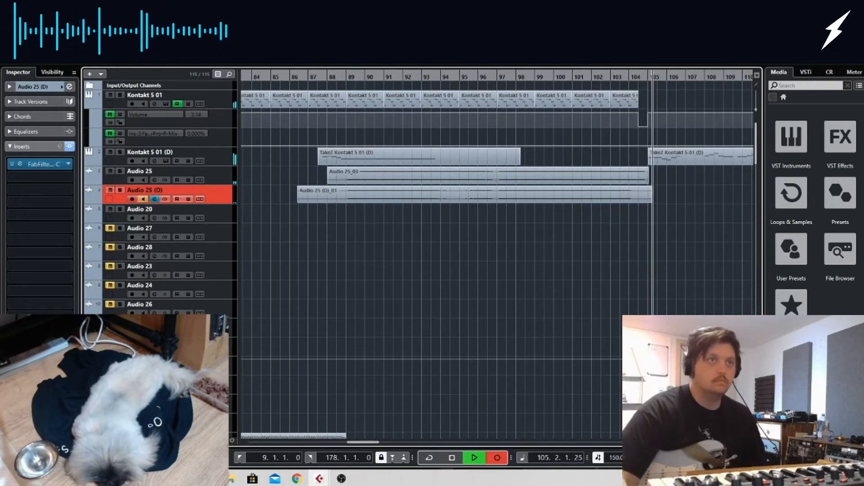
{"action": "key", "text": "KP_Multiply"}
Play back both takes with input monitoring off and pan Audio 25 to L79 and Audio 25 (D) to R81
{"action": "left_click_drag", "start_coordinate": [420, 79], "coordinate": [335, 80]}
{"action": "left_click", "coordinate": [144, 199]}
{"action": "left_click_drag", "start_coordinate": [502, 230], "coordinate": [459, 162]}
{"action": "left_click_drag", "start_coordinate": [515, 244], "coordinate": [487, 139]}
{"action": "left_click", "coordinate": [21, 385]}
{"action": "left_click_drag", "start_coordinate": [42, 191], "coordinate": [55, 191]}
{"action": "left_click", "coordinate": [171, 171]}
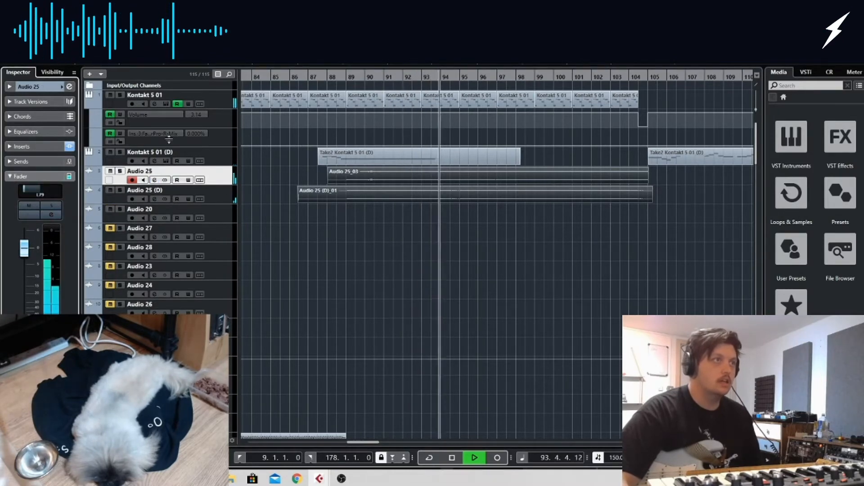
Shape the channel EQ curves of Audio 25 and Audio 25 (D) in their channel settings
{"action": "left_click", "coordinate": [70, 86]}
{"action": "left_click_drag", "start_coordinate": [328, 283], "coordinate": [364, 333]}
{"action": "left_click", "coordinate": [116, 196]}
{"action": "left_click_drag", "start_coordinate": [334, 290], "coordinate": [389, 330]}
{"action": "left_click", "coordinate": [704, 179]}
Trim both guitar clips to start at bar 89 and end with the last Kontakt 5 01 clip before bar 105
{"action": "left_click_drag", "start_coordinate": [685, 213], "coordinate": [554, 180]}
{"action": "left_click_drag", "start_coordinate": [489, 169], "coordinate": [488, 164]}
{"action": "left_click_drag", "start_coordinate": [297, 201], "coordinate": [346, 178]}
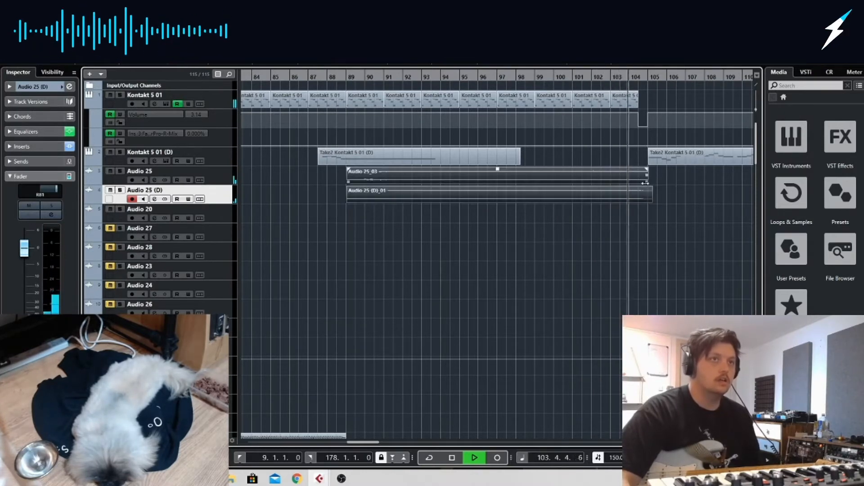
{"action": "left_click_drag", "start_coordinate": [647, 182], "coordinate": [638, 182]}
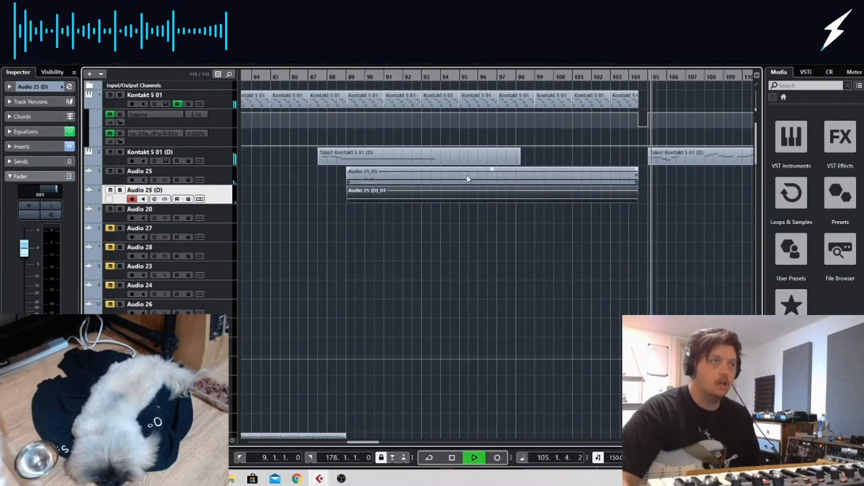
{"action": "key", "text": "space"}
Create two more duplicates of Audio 25 (D) without the copied clips and record another guitar take on each
{"action": "right_click", "coordinate": [222, 196]}
{"action": "mouse_move", "coordinate": [315, 201]}
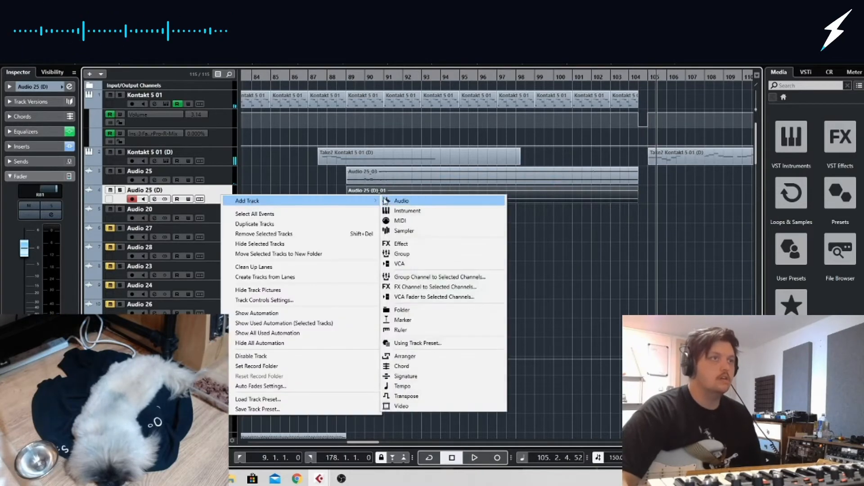
{"action": "left_click", "coordinate": [311, 224]}
{"action": "key", "text": "Delete"}
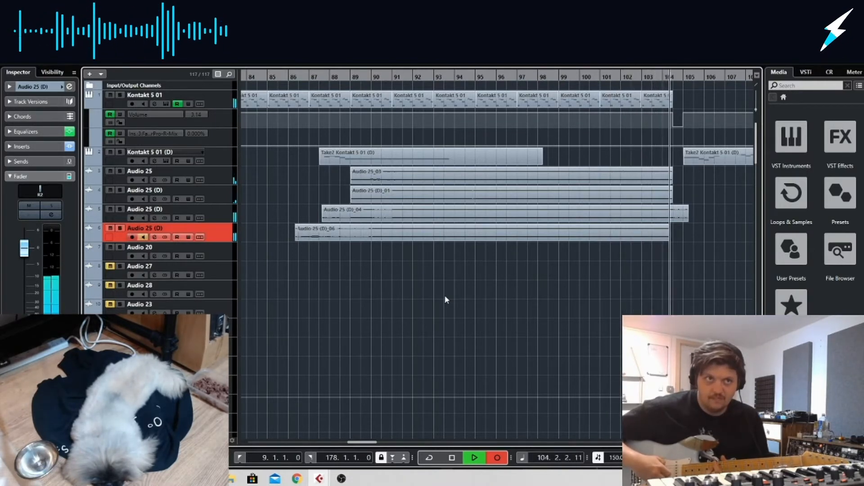
{"action": "key", "text": "space"}
Play back the takes and pan the two new Audio 25 (D) tracks to L66 and R55
{"action": "left_click", "coordinate": [410, 79]}
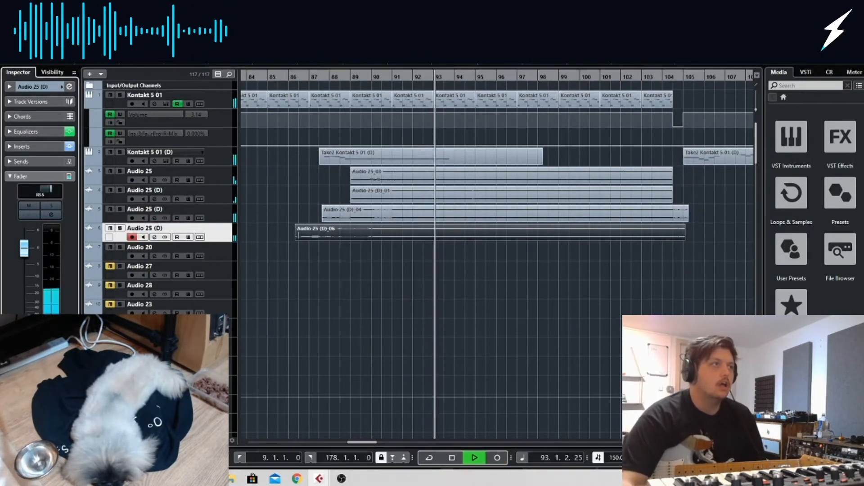
{"action": "left_click", "coordinate": [213, 217]}
{"action": "left_click_drag", "start_coordinate": [52, 192], "coordinate": [40, 192]}
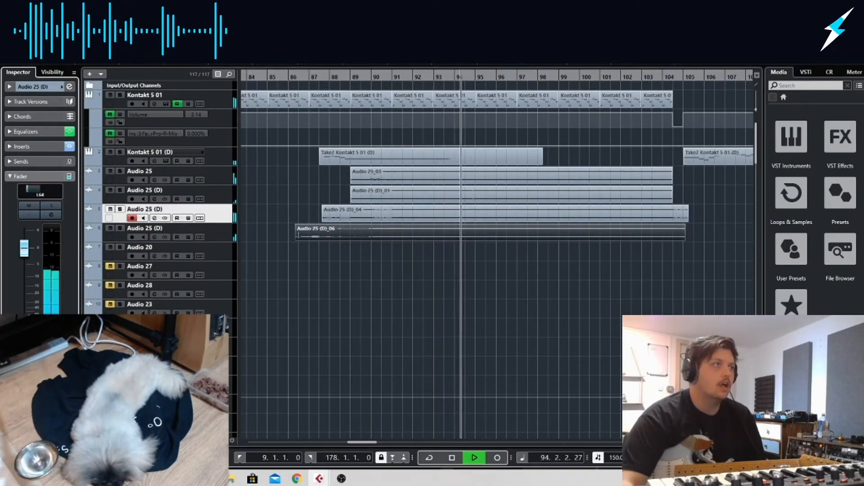
Trim the starts of clips Audio 25 (D)_04 and Audio 25 (D)_06 to about bar 90.5
{"action": "left_click_drag", "start_coordinate": [324, 220], "coordinate": [381, 220]}
{"action": "left_click_drag", "start_coordinate": [296, 238], "coordinate": [382, 238]}
{"action": "key", "text": "h"}
{"action": "key", "text": "h"}
{"action": "key", "text": "h"}
{"action": "key", "text": "h"}
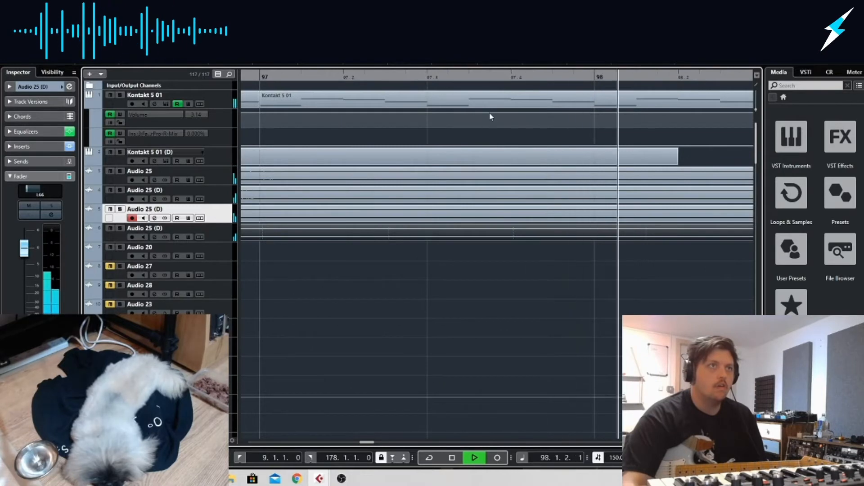
{"action": "left_click_drag", "start_coordinate": [492, 248], "coordinate": [409, 220]}
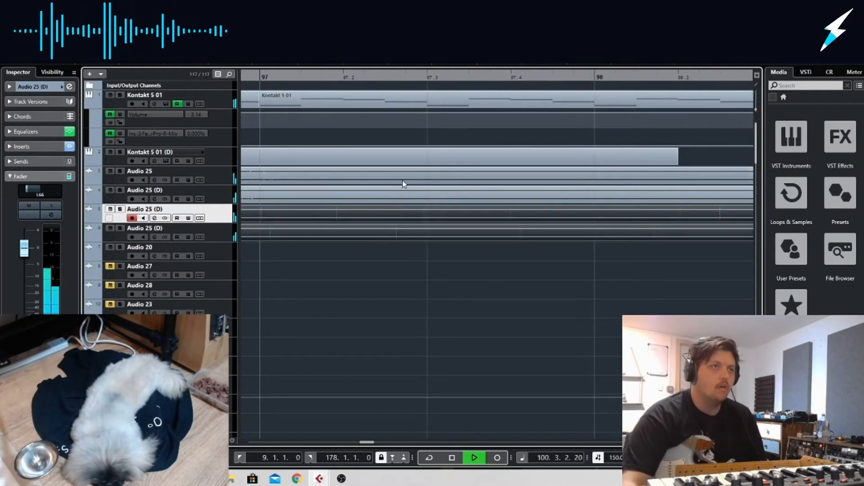
{"action": "left_click_drag", "start_coordinate": [730, 441], "coordinate": [720, 442]}
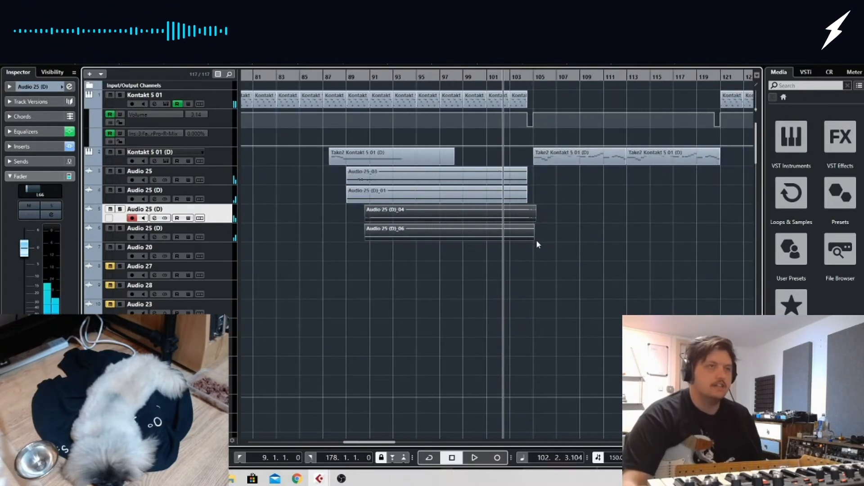
Trim the end of Audio 25 (D)_04 to match the clips above and add fade-ins to both lower guitar clips
{"action": "left_click", "coordinate": [542, 220]}
{"action": "left_click_drag", "start_coordinate": [535, 220], "coordinate": [526, 221]}
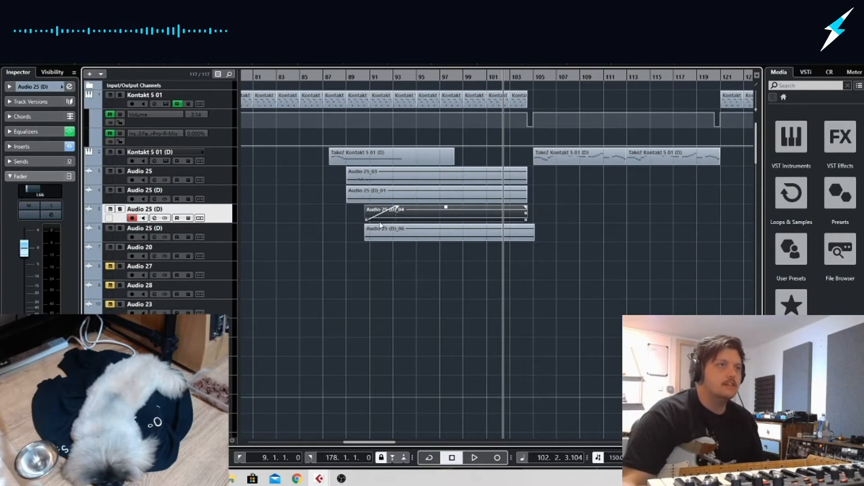
{"action": "left_click_drag", "start_coordinate": [367, 224], "coordinate": [422, 207]}
Play the layered guitars from about bar 89 and trim the end of Audio 25 (D)_06 to match the other clips
{"action": "left_click_drag", "start_coordinate": [381, 76], "coordinate": [347, 75]}
{"action": "key", "text": "space"}
{"action": "left_click_drag", "start_coordinate": [533, 197], "coordinate": [436, 157]}
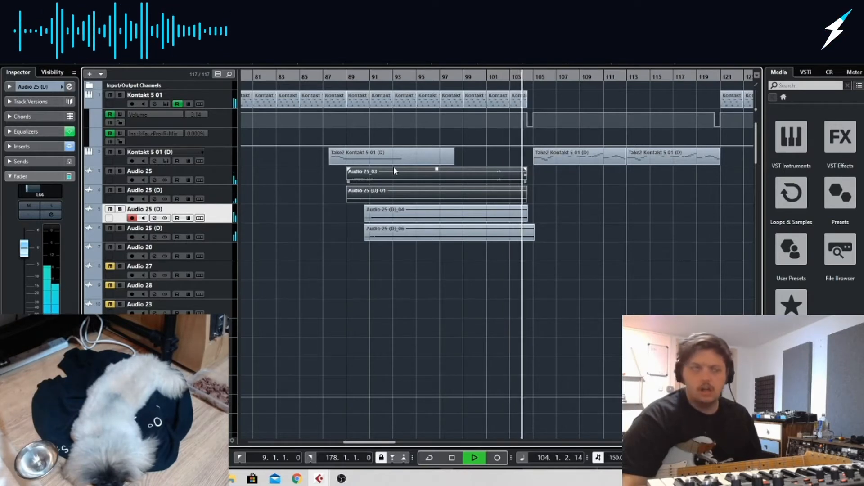
{"action": "left_click", "coordinate": [534, 238]}
{"action": "left_click_drag", "start_coordinate": [534, 237], "coordinate": [527, 238]}
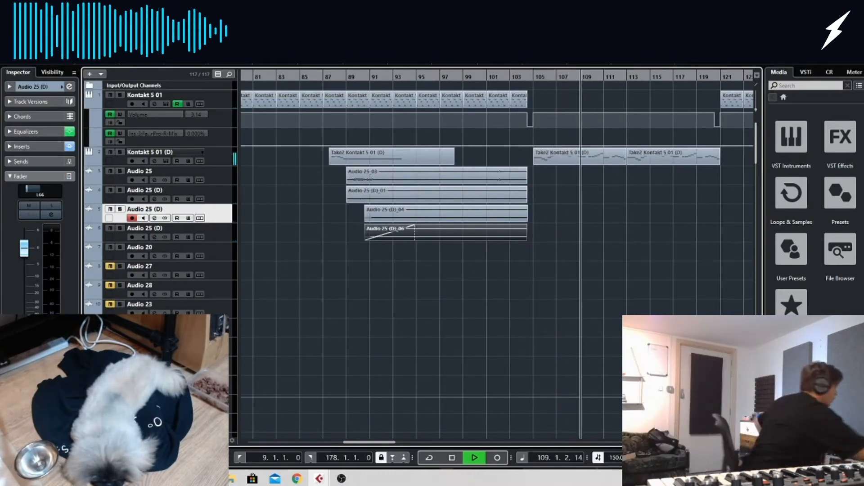
{"action": "key", "text": "space"}
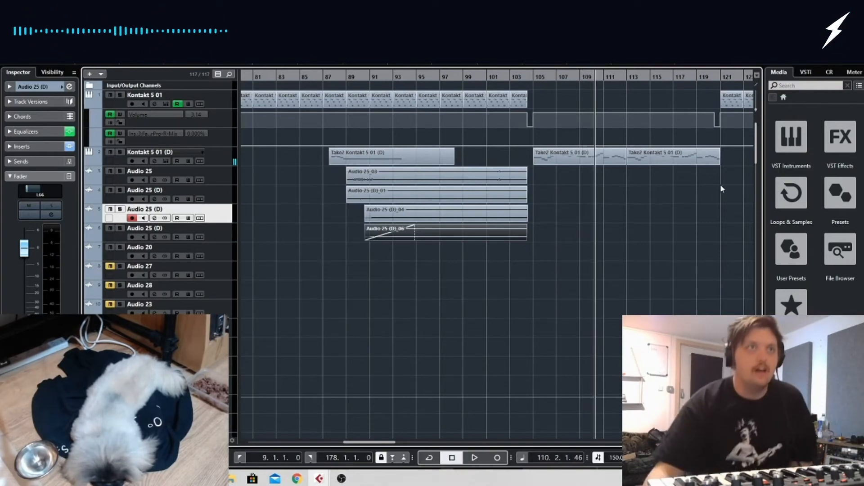
Play the section from about bar 105 and briefly solo the two Audio 17 (D) tracks
{"action": "left_click", "coordinate": [538, 79]}
{"action": "scroll", "coordinate": [637, 228], "scroll_direction": "down", "scroll_amount": 10}
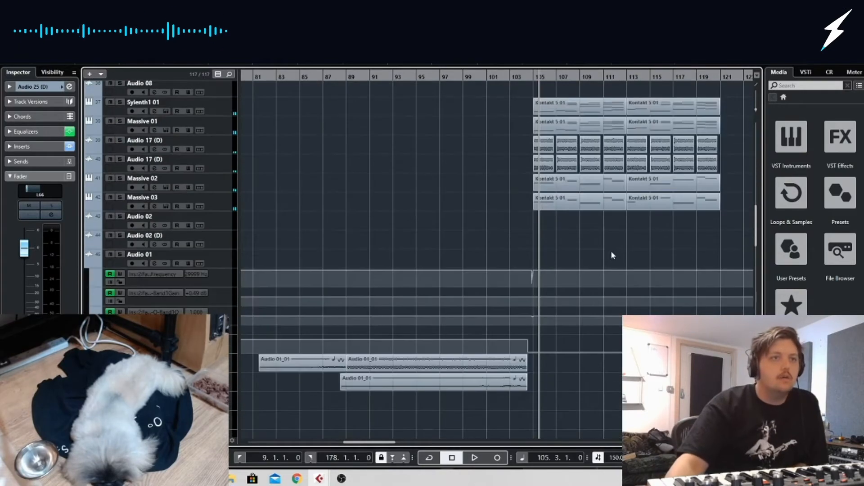
{"action": "key", "text": "space"}
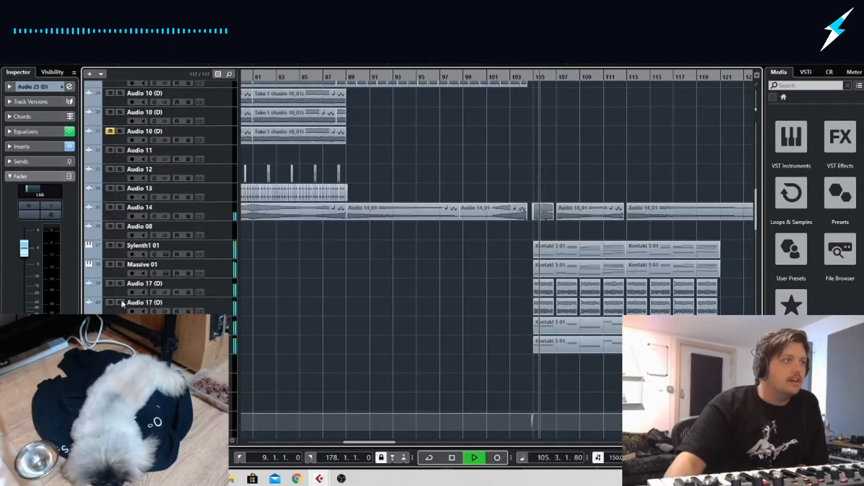
{"action": "left_click", "coordinate": [120, 302]}
{"action": "left_click", "coordinate": [120, 283]}
{"action": "left_click", "coordinate": [121, 302]}
{"action": "left_click", "coordinate": [122, 284]}
Raise the upper Audio 17 (D) track's volume slightly during playback and select the lower Audio 17 (D) track
{"action": "left_click", "coordinate": [206, 285]}
{"action": "left_click_drag", "start_coordinate": [24, 259], "coordinate": [25, 253]}
{"action": "left_click", "coordinate": [173, 302]}
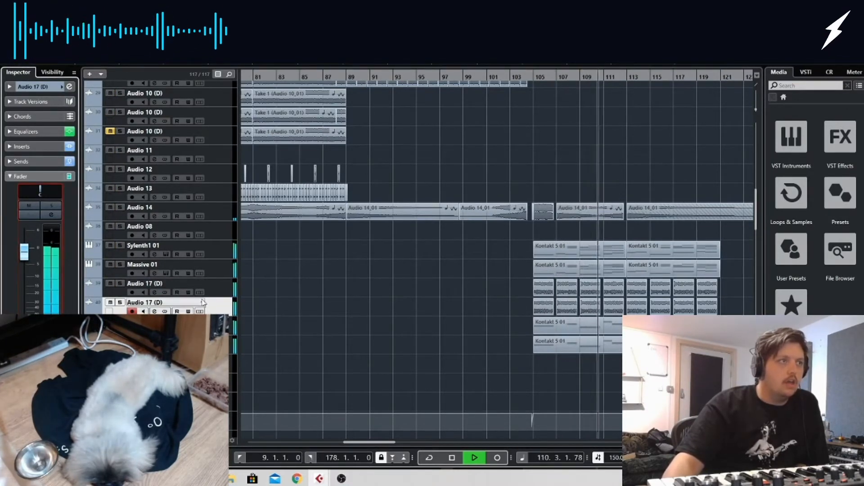
Toggle solo on both Audio 17 (D) tracks to compare them alone, together and in the full mix
{"action": "left_click", "coordinate": [120, 302]}
{"action": "left_click", "coordinate": [120, 284]}
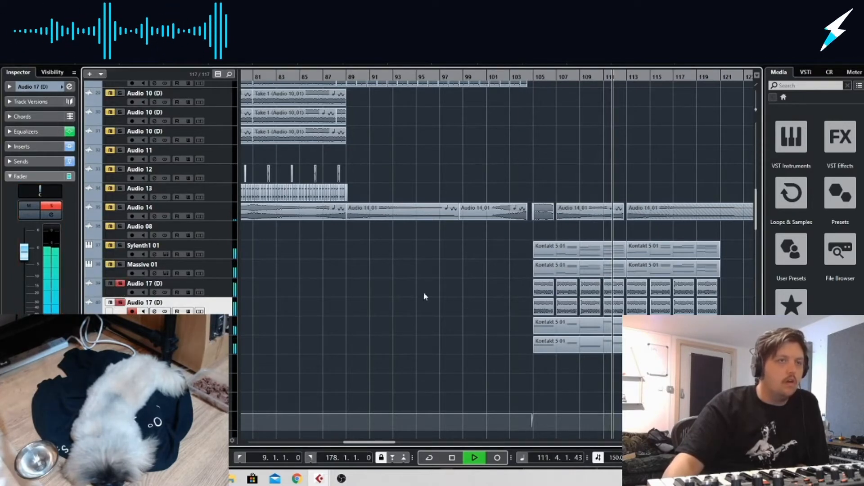
{"action": "left_click", "coordinate": [120, 302]}
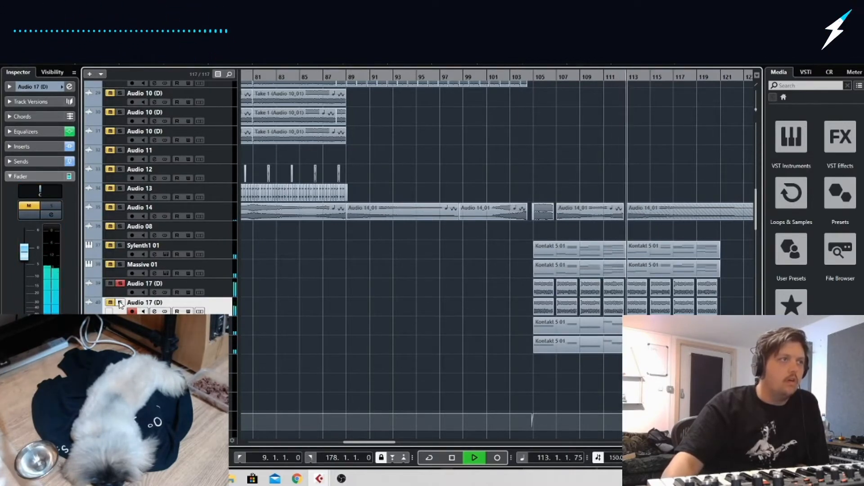
{"action": "left_click", "coordinate": [121, 303]}
{"action": "left_click", "coordinate": [121, 284]}
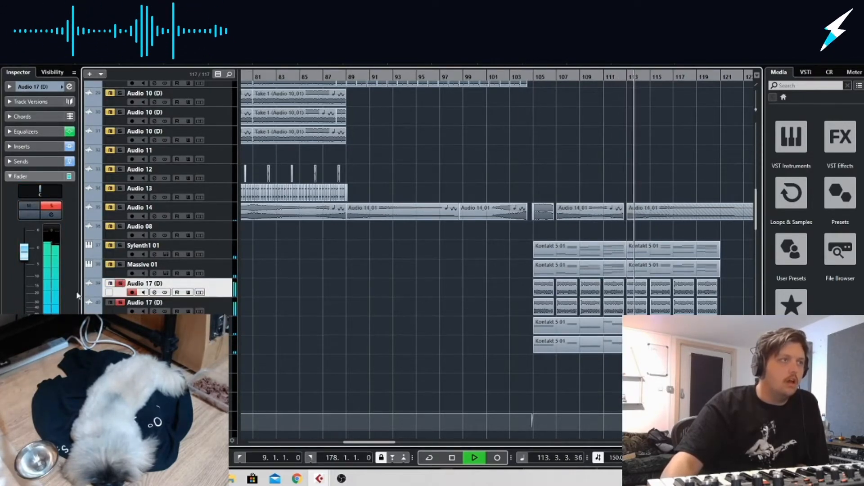
{"action": "left_click", "coordinate": [121, 284]}
{"action": "left_click", "coordinate": [120, 302]}
Raise the upper Audio 17 (D) track's volume a little further and open its channel settings
{"action": "left_click_drag", "start_coordinate": [35, 255], "coordinate": [36, 248]}
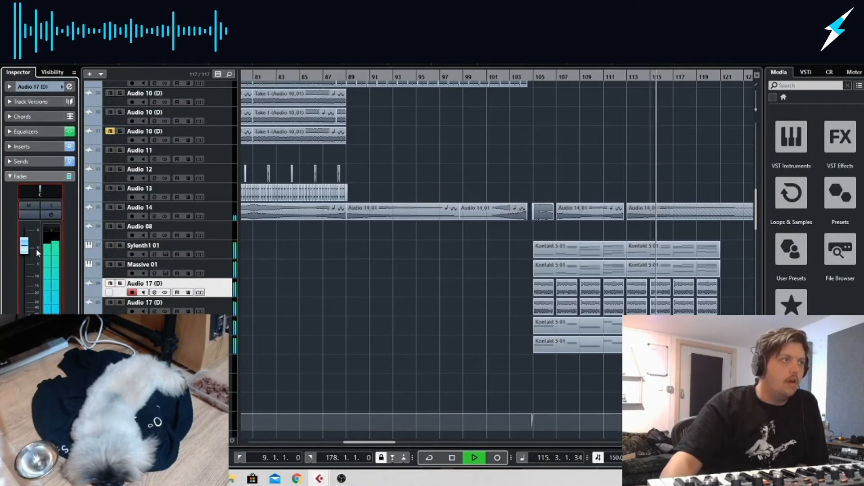
{"action": "left_click", "coordinate": [69, 87]}
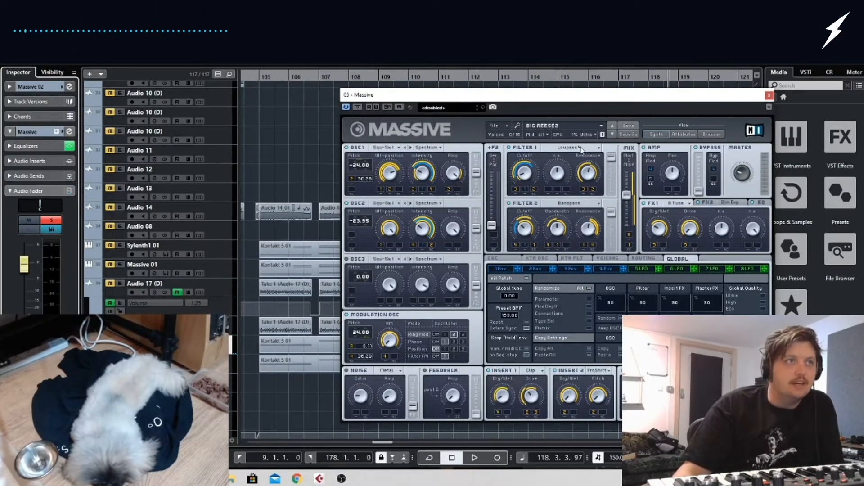
Play the soloed Massive 02 bass from bar 105 and unsolo it to hear it in the full mix
{"action": "left_click", "coordinate": [258, 75]}
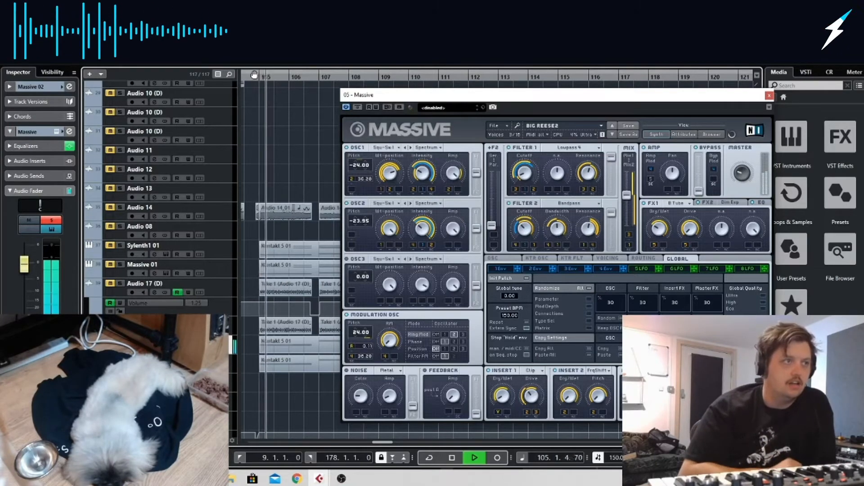
{"action": "key", "text": "s"}
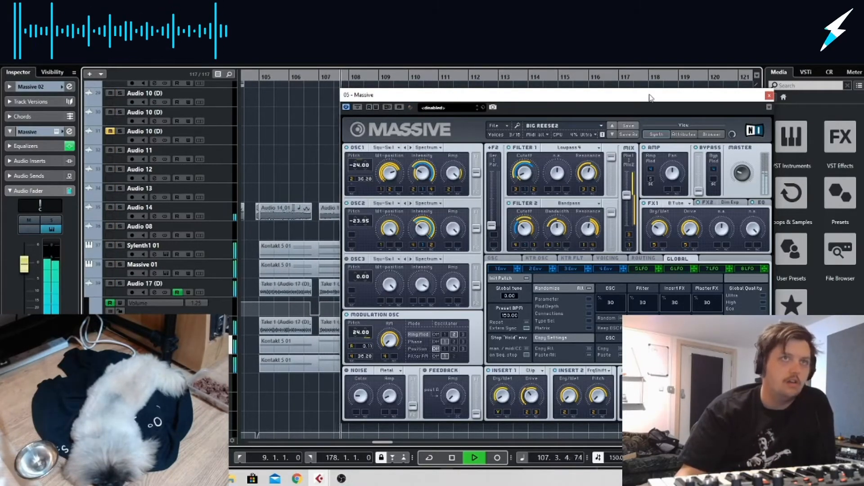
Close the Massive 02 synth, solo its track, stop playback and add FabFilter Saturn as its first insert effect
{"action": "left_click", "coordinate": [769, 96]}
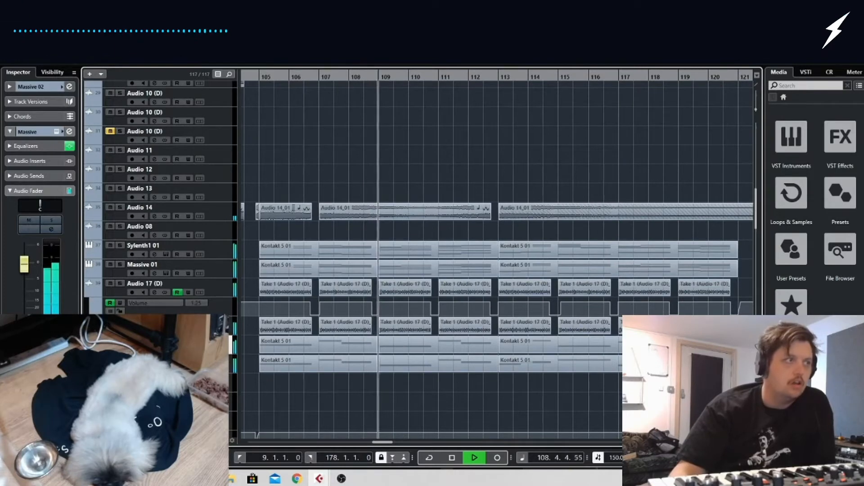
{"action": "key", "text": "s"}
{"action": "key", "text": "space"}
{"action": "left_click", "coordinate": [70, 132]}
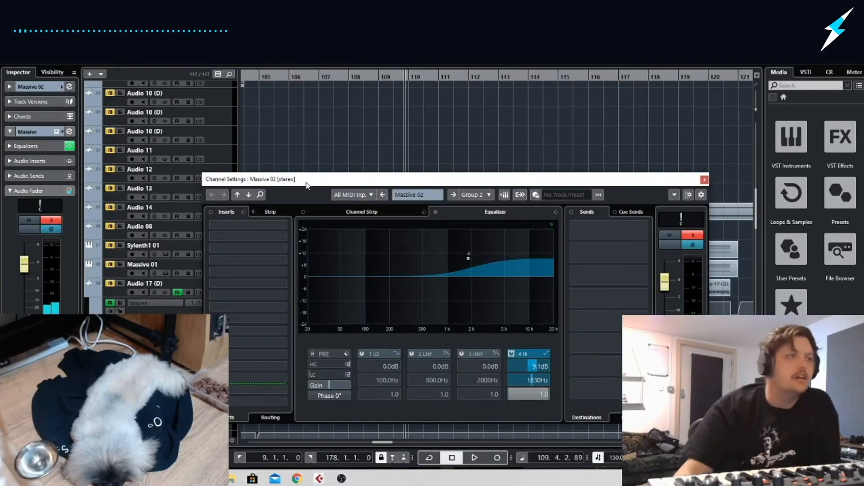
{"action": "left_click", "coordinate": [281, 226]}
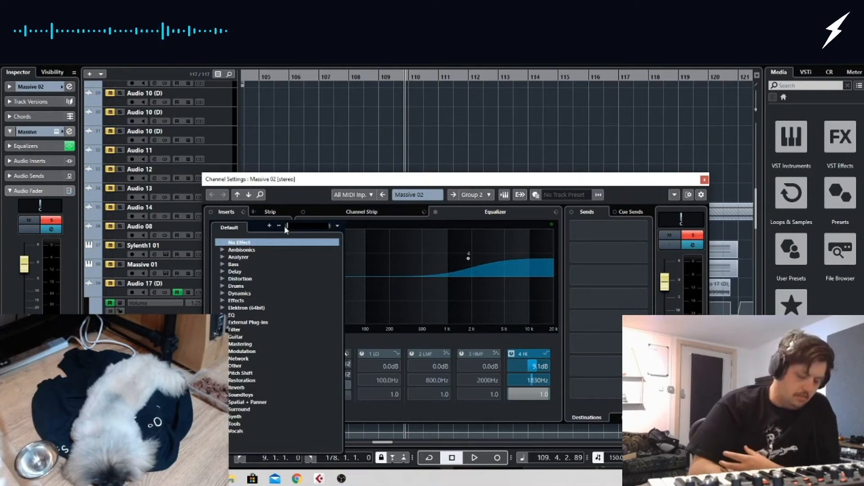
{"action": "type", "text": "SATU"}
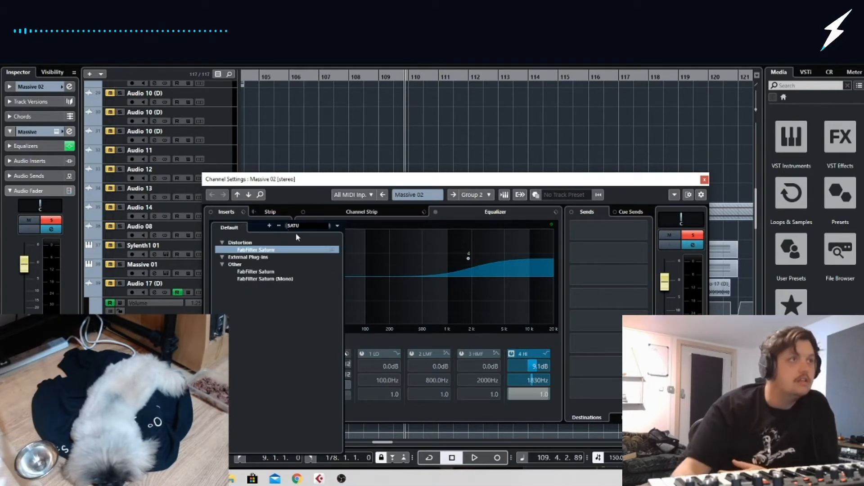
{"action": "key", "text": "Return"}
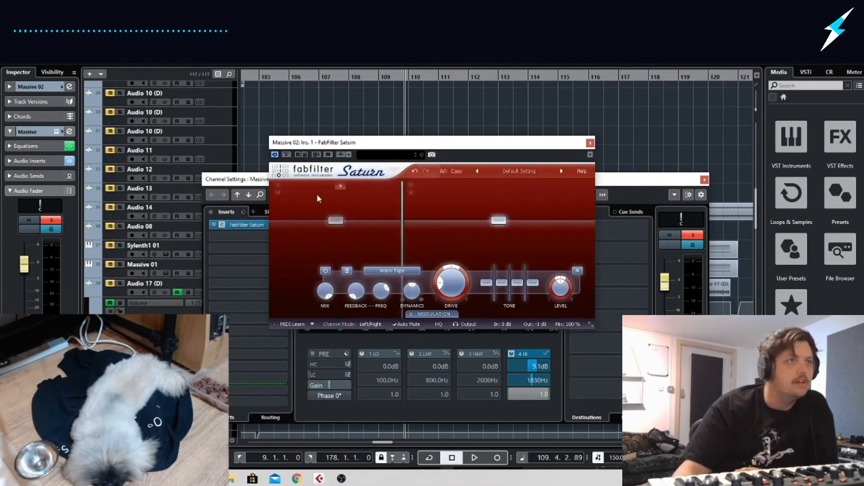
Raise the low band slightly in Saturn, play the bass through it and close the plug-in and channel settings
{"action": "left_click_drag", "start_coordinate": [344, 224], "coordinate": [352, 214]}
{"action": "key", "text": "space"}
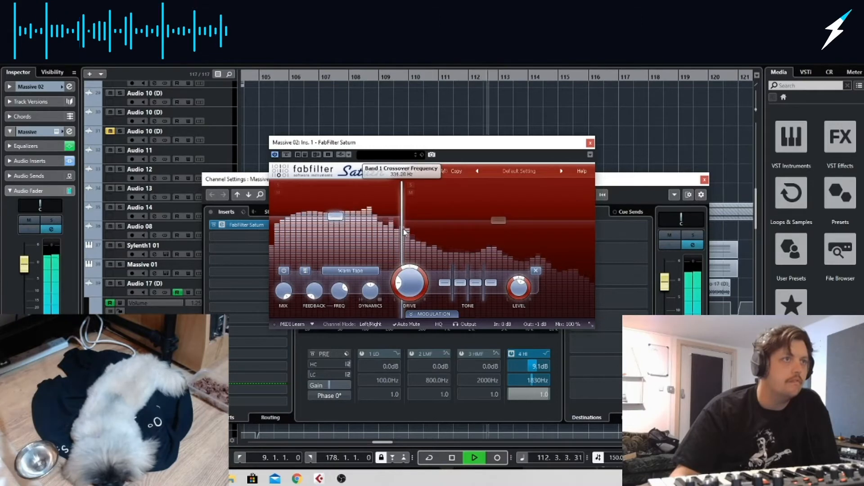
{"action": "left_click", "coordinate": [590, 143]}
{"action": "left_click", "coordinate": [704, 179]}
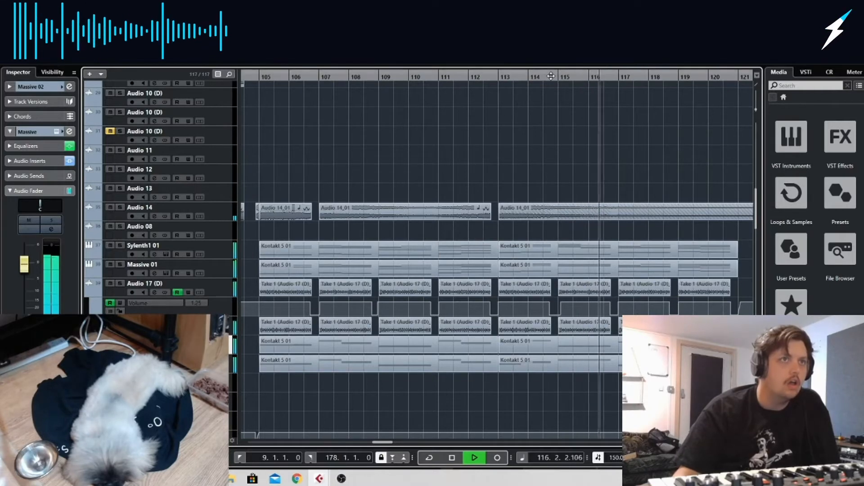
Play the full mix from about bar 103 and lower the Massive 02 volume slightly
{"action": "left_click_drag", "start_coordinate": [551, 76], "coordinate": [242, 76]}
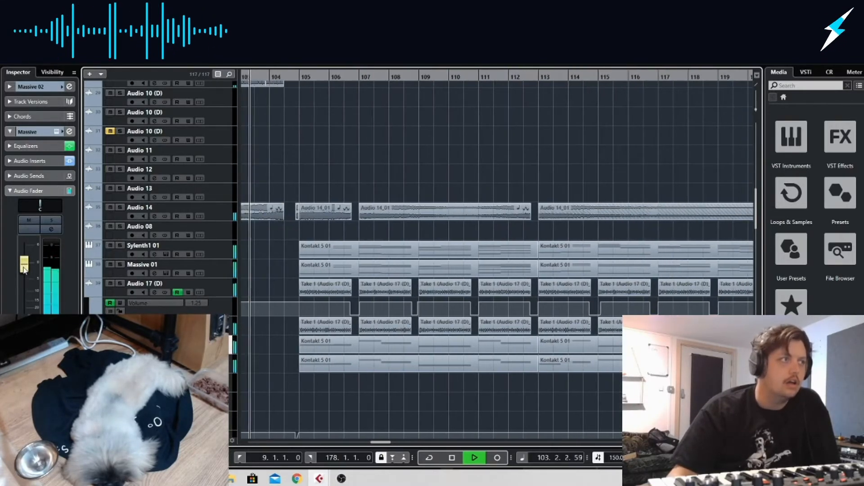
{"action": "left_click_drag", "start_coordinate": [23, 268], "coordinate": [23, 271]}
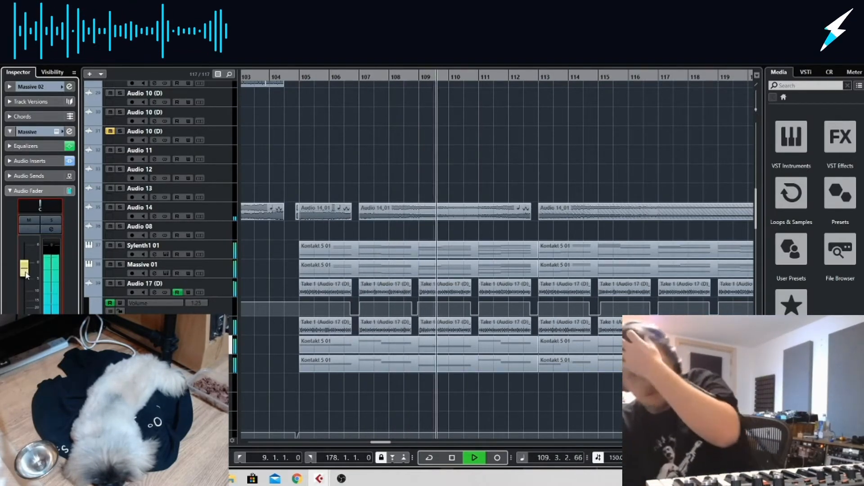
Open the Massive synth of the Massive 01 track during playback and choose Dimension Expander for its FX2 effect
{"action": "left_click", "coordinate": [230, 270]}
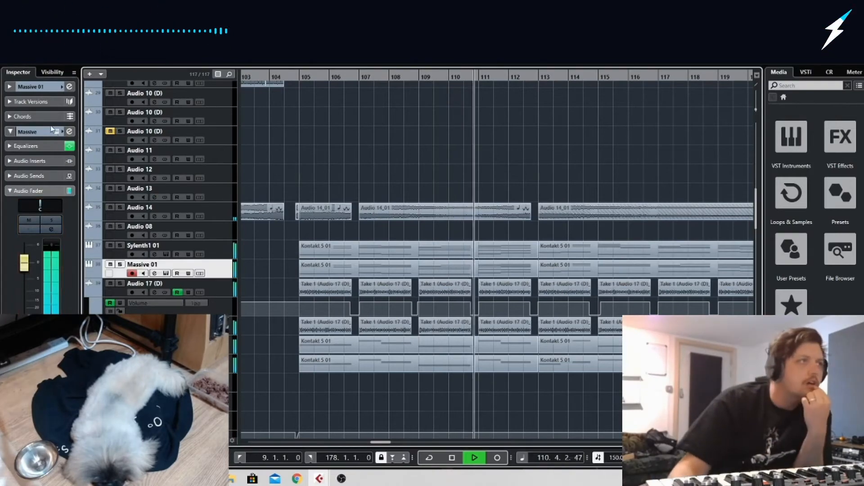
{"action": "left_click", "coordinate": [166, 273]}
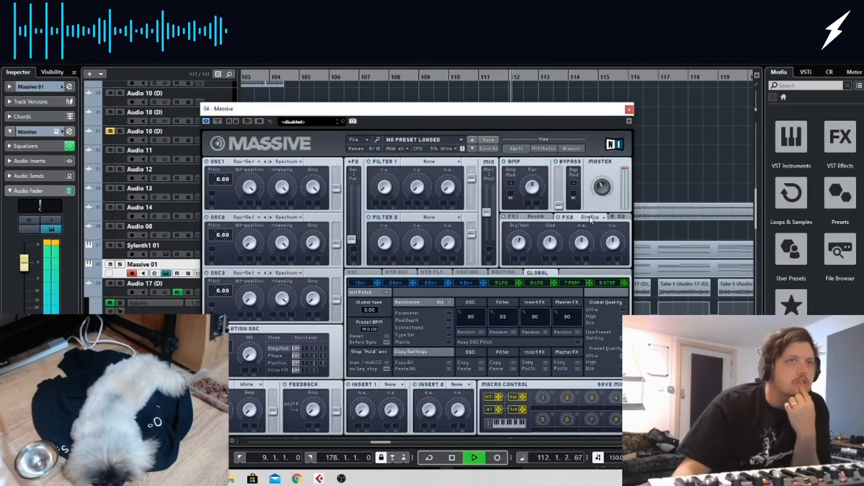
{"action": "left_click", "coordinate": [591, 216]}
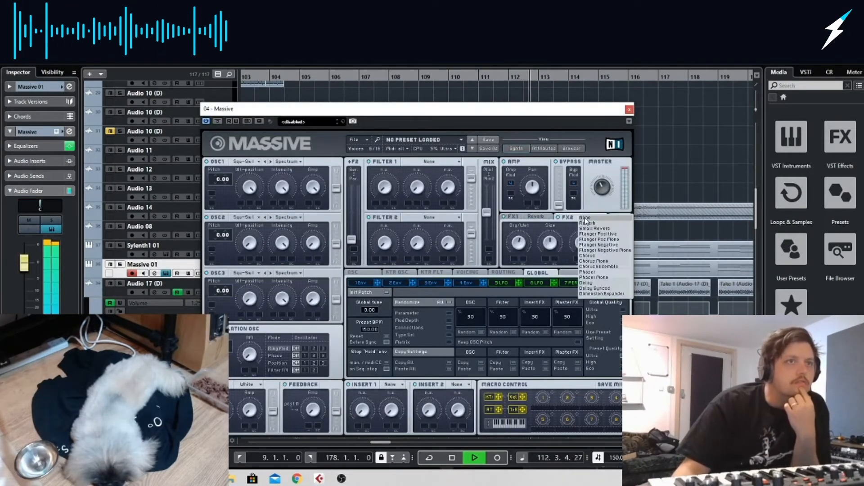
{"action": "left_click", "coordinate": [599, 293]}
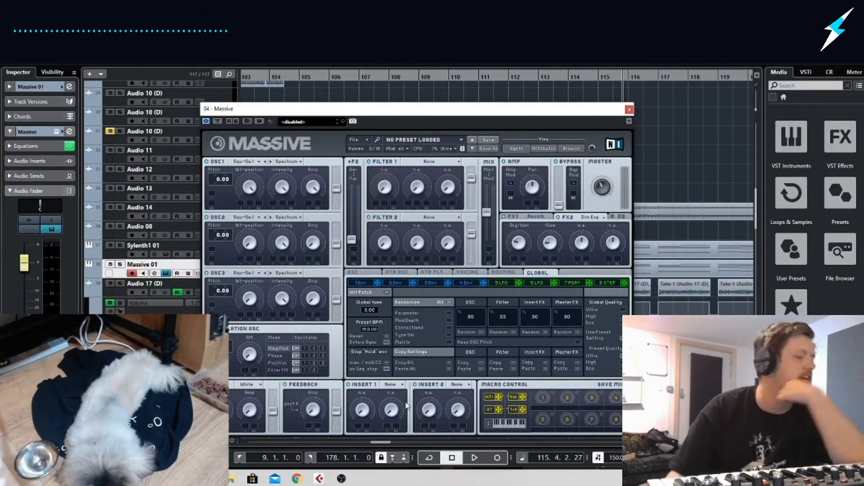
{"action": "left_click", "coordinate": [341, 479]}
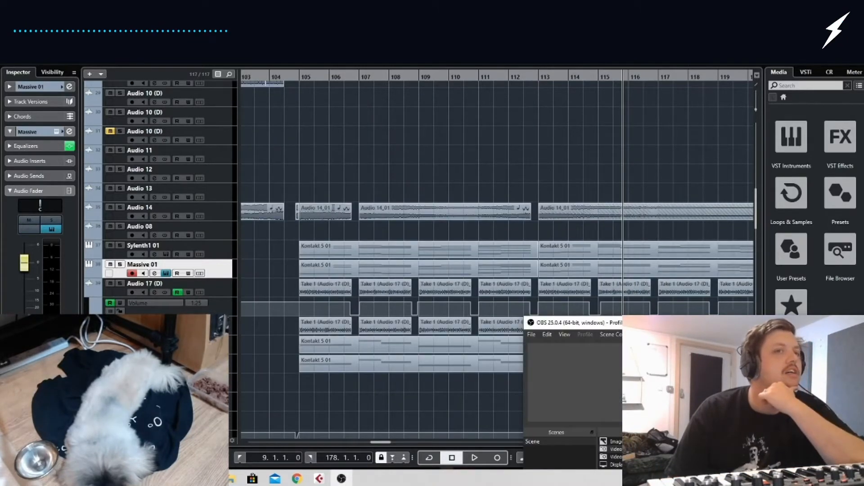
{"action": "left_click_drag", "start_coordinate": [743, 329], "coordinate": [746, 294]}
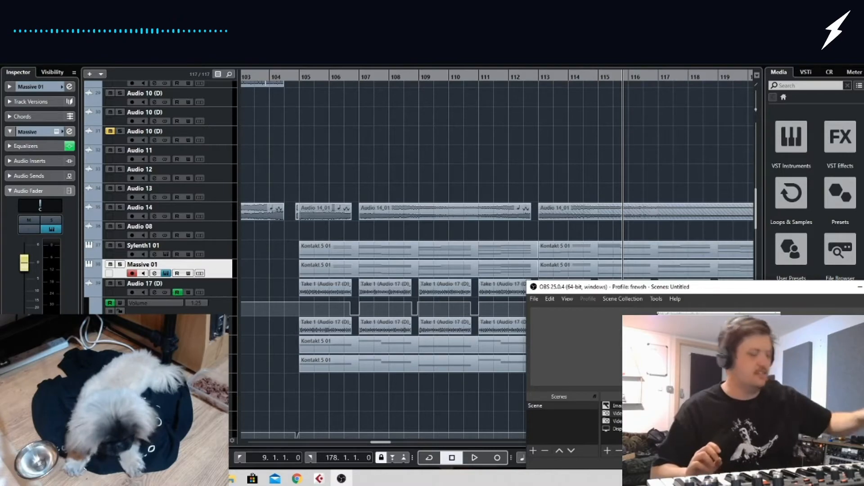
{"action": "left_click_drag", "start_coordinate": [830, 293], "coordinate": [806, 293]}
{"action": "left_click", "coordinate": [832, 289]}
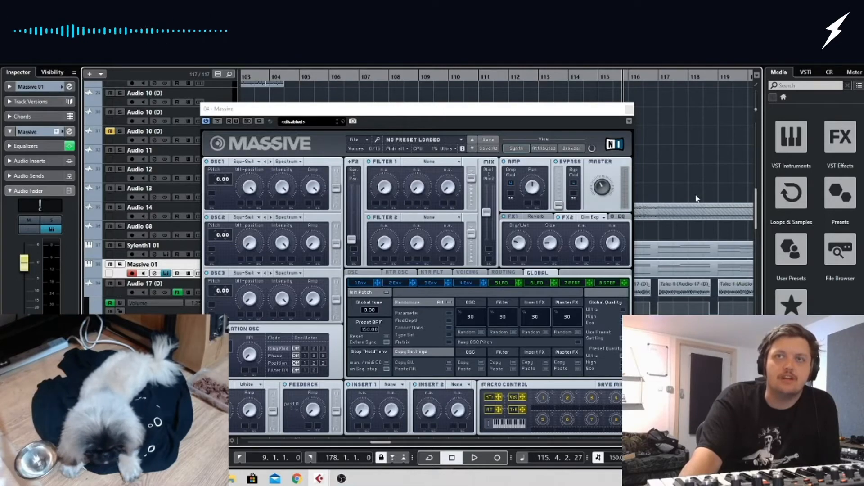
Close the Massive 01 synth and look over the arrangement around bars 88 to 125, including the Audio 14 clips leading into bar 105
{"action": "left_click", "coordinate": [629, 110]}
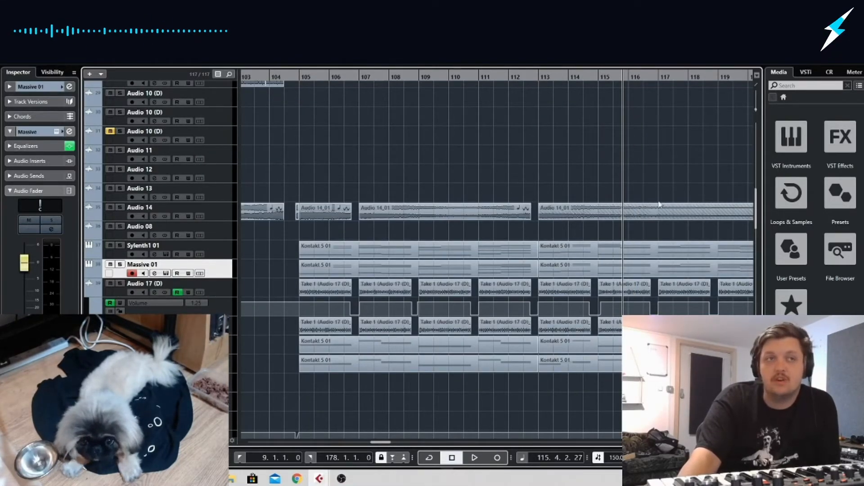
{"action": "left_click_drag", "start_coordinate": [606, 177], "coordinate": [749, 180]}
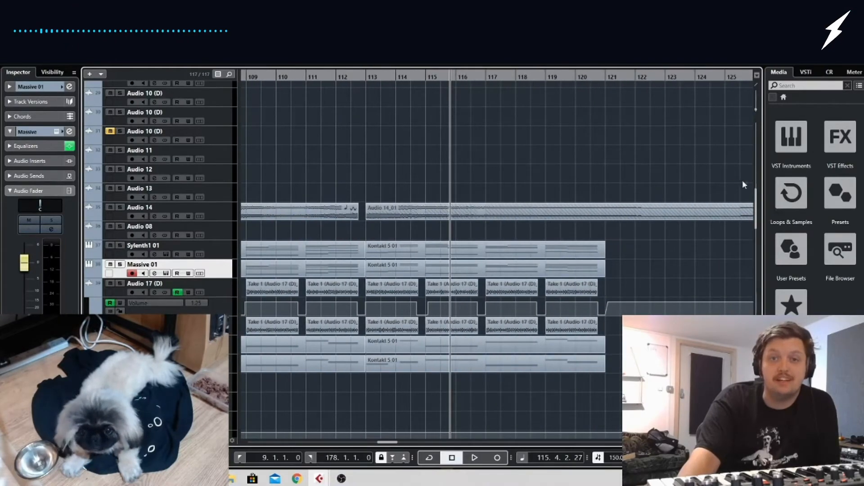
{"action": "left_click_drag", "start_coordinate": [693, 183], "coordinate": [293, 166]}
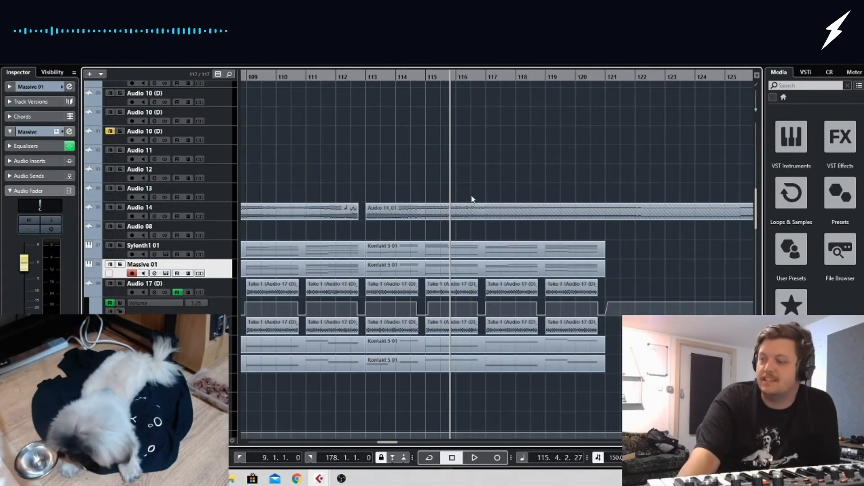
{"action": "left_click_drag", "start_coordinate": [434, 182], "coordinate": [216, 158]}
{"action": "left_click_drag", "start_coordinate": [414, 164], "coordinate": [165, 160]}
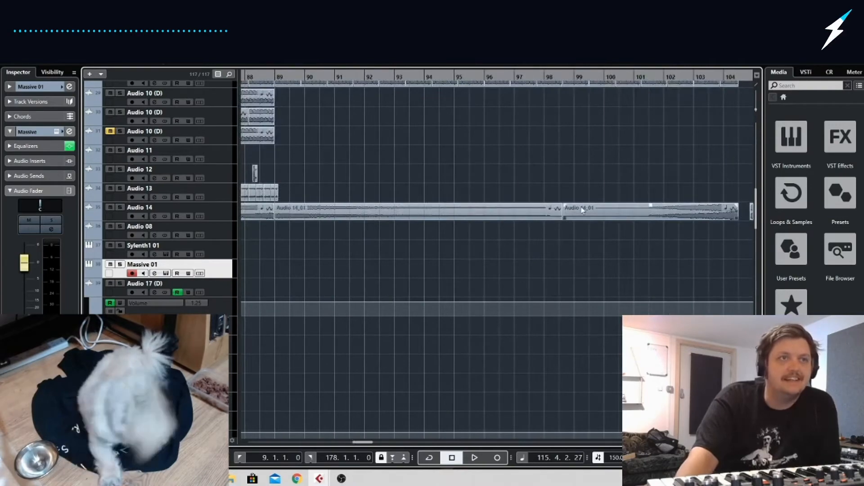
{"action": "left_click_drag", "start_coordinate": [565, 205], "coordinate": [748, 207]}
{"action": "left_click_drag", "start_coordinate": [711, 260], "coordinate": [780, 265]}
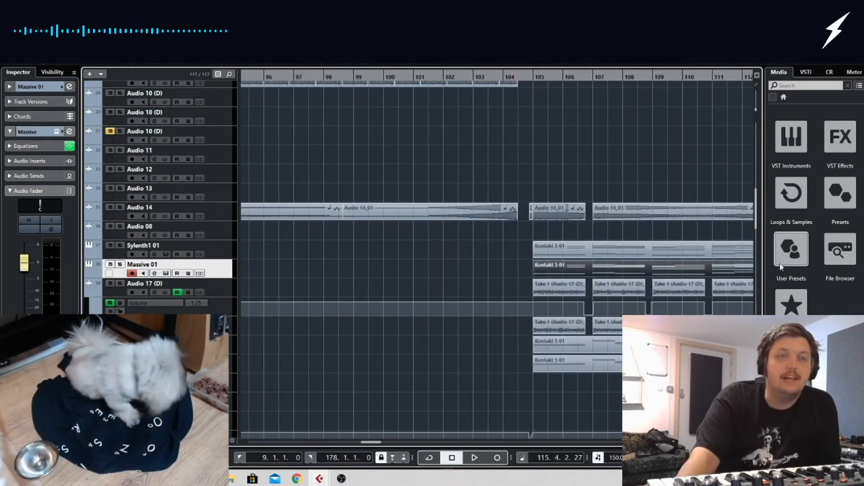
{"action": "left_click", "coordinate": [588, 239]}
{"action": "left_click", "coordinate": [439, 210]}
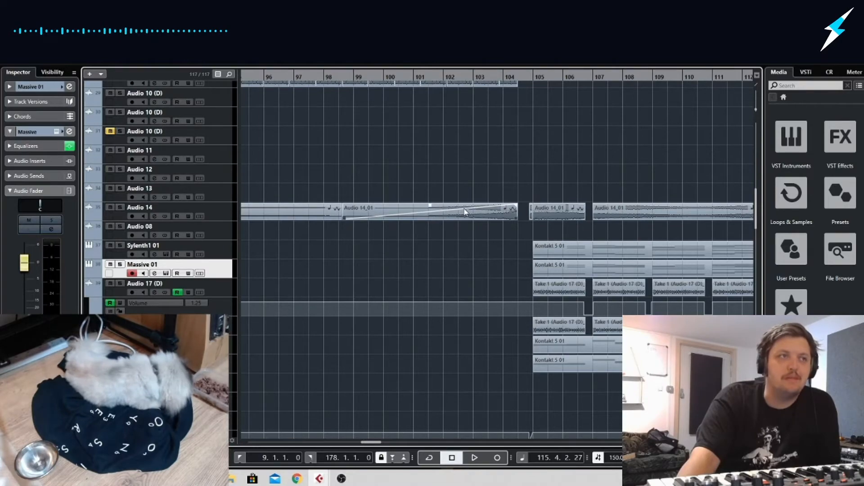
{"action": "left_click", "coordinate": [482, 222]}
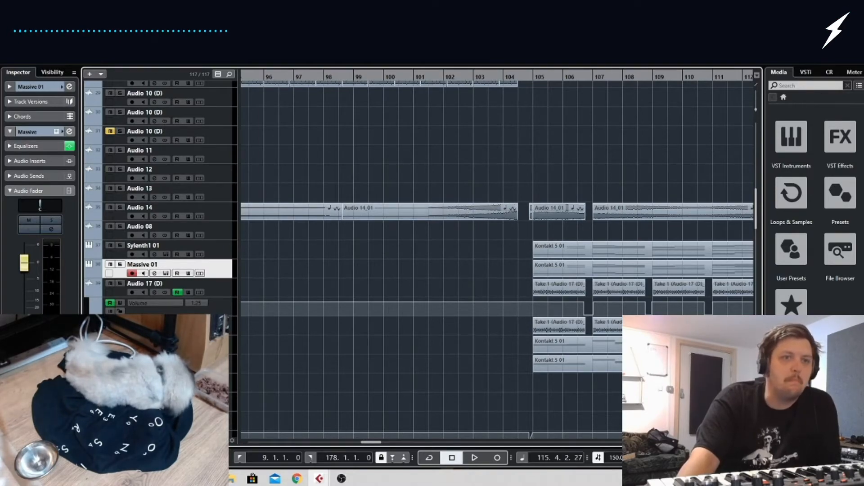
{"action": "key", "text": "g"}
{"action": "key", "text": "g"}
{"action": "key", "text": "g"}
{"action": "key", "text": "g"}
{"action": "key", "text": "g"}
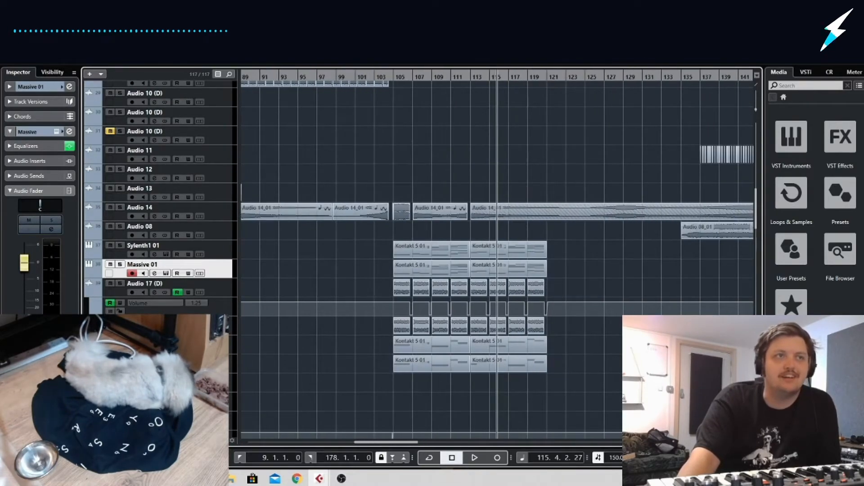
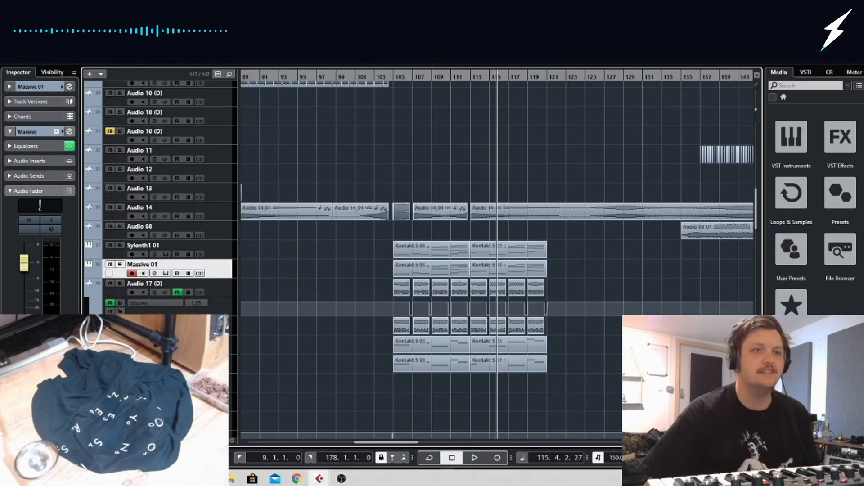
Set the playback position to bar 113 and select the Kontakt 5 01 parts of Sylenth1 01 and Massive 01 from bar 105
{"action": "key", "text": "g"}
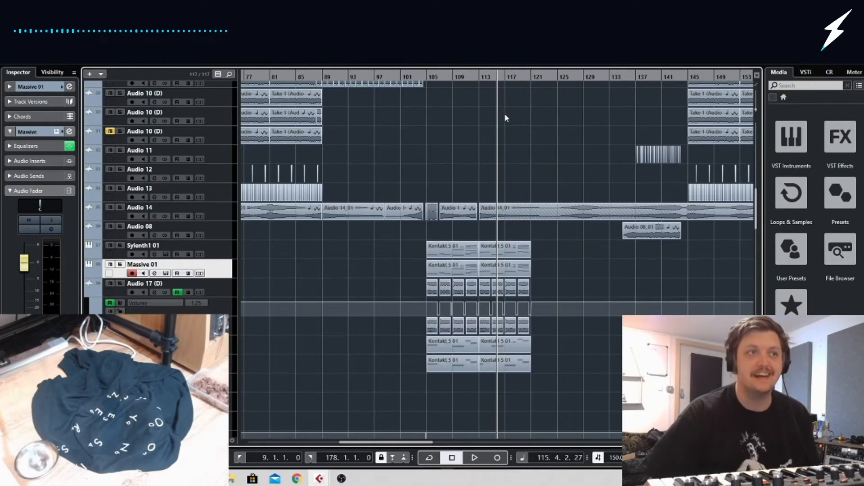
{"action": "left_click_drag", "start_coordinate": [481, 75], "coordinate": [480, 76]}
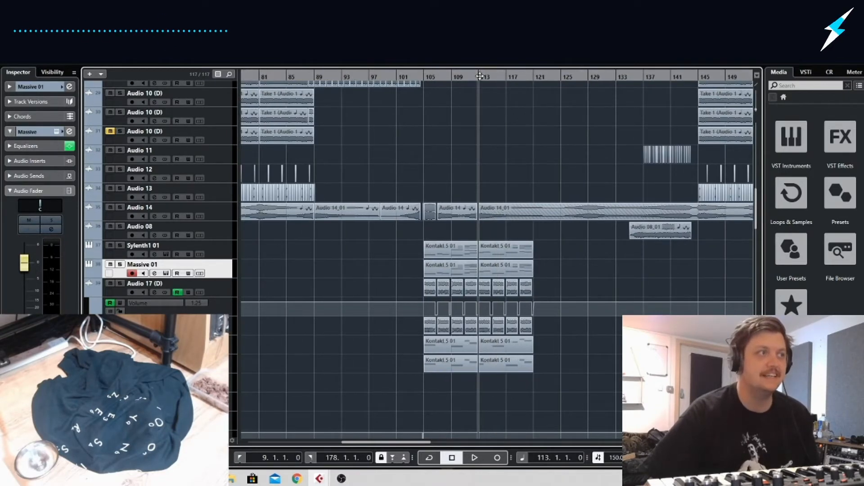
{"action": "left_click_drag", "start_coordinate": [568, 274], "coordinate": [497, 242]}
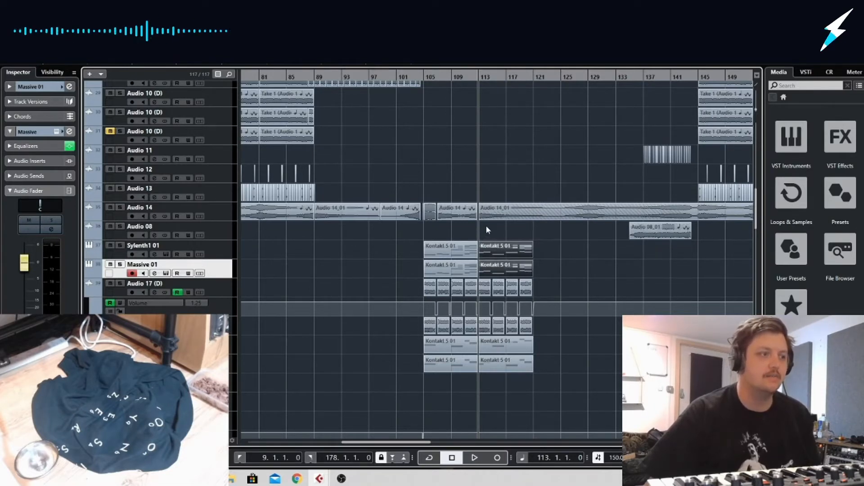
{"action": "left_click_drag", "start_coordinate": [547, 238], "coordinate": [425, 270]}
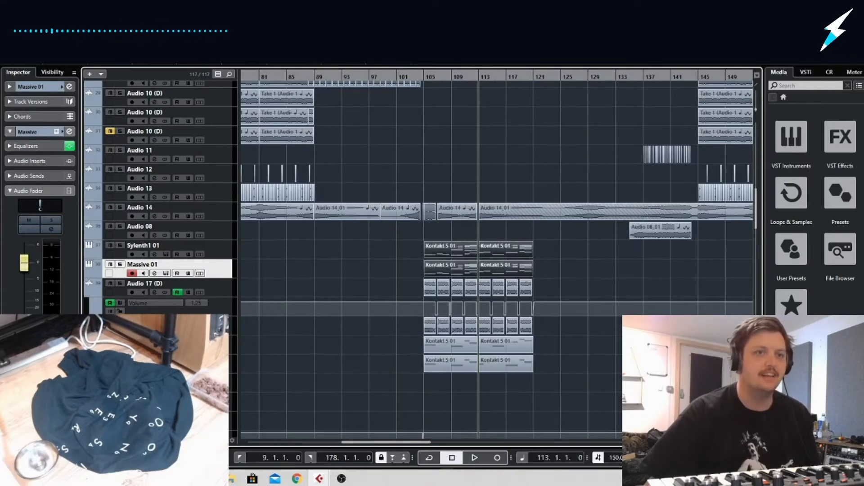
Look over the Sylenth1 01, Massive 01 and Audio 17 (D) parts around bars 105 to 120 and compare them with the song's opening
{"action": "key", "text": "h"}
{"action": "key", "text": "h"}
{"action": "key", "text": "h"}
{"action": "key", "text": "h"}
{"action": "key", "text": "h"}
{"action": "key", "text": "h"}
{"action": "key", "text": "h"}
{"action": "key", "text": "g"}
{"action": "key", "text": "g"}
{"action": "key", "text": "g"}
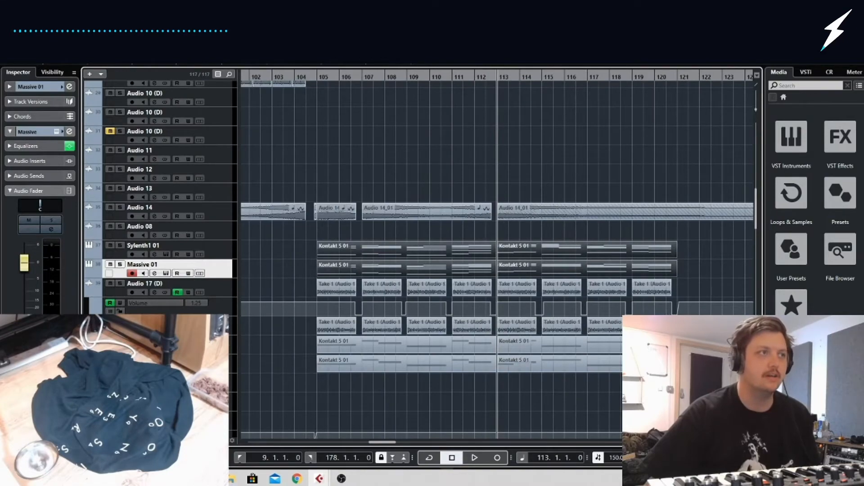
{"action": "key", "text": "g"}
{"action": "key", "text": "g"}
{"action": "key", "text": "g"}
{"action": "key", "text": "g"}
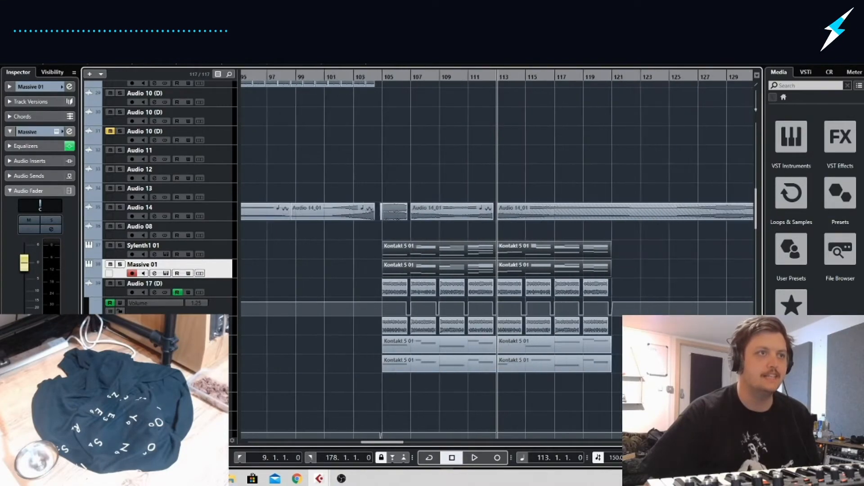
{"action": "scroll", "coordinate": [270, 333], "scroll_direction": "left", "scroll_amount": 10}
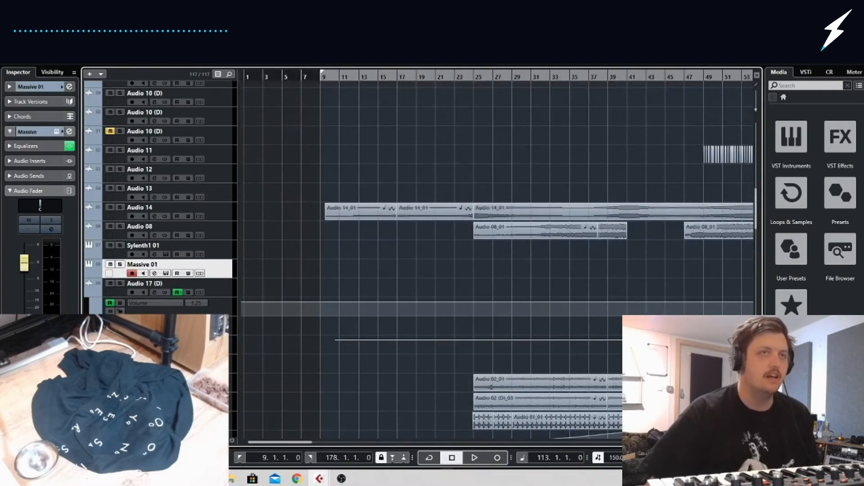
{"action": "scroll", "coordinate": [500, 252], "scroll_direction": "right", "scroll_amount": 8}
{"action": "scroll", "coordinate": [431, 252], "scroll_direction": "right", "scroll_amount": 1}
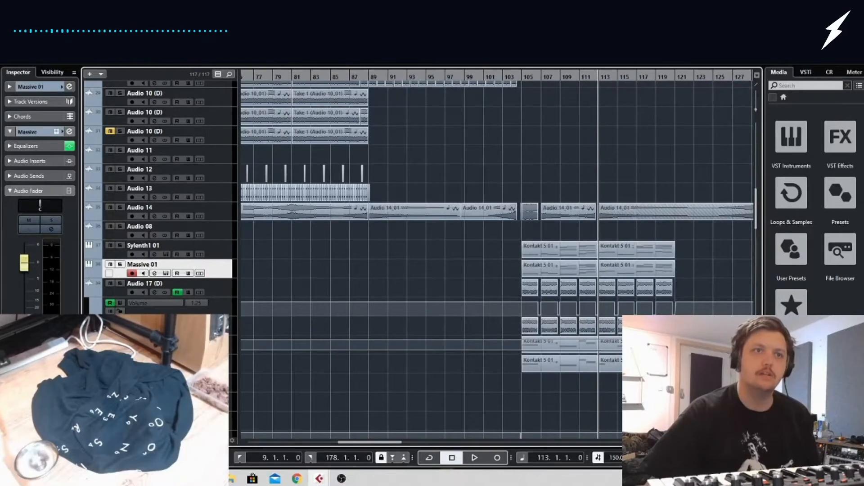
{"action": "left_click_drag", "start_coordinate": [241, 340], "coordinate": [720, 350]}
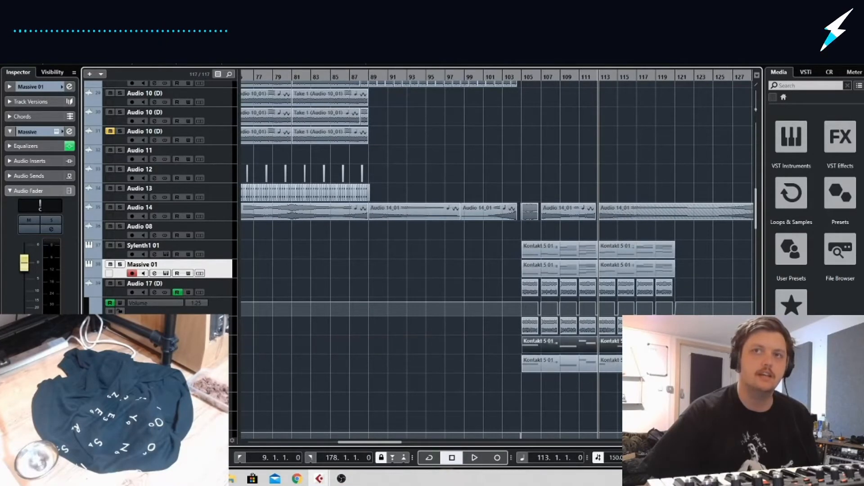
{"action": "left_click", "coordinate": [720, 355]}
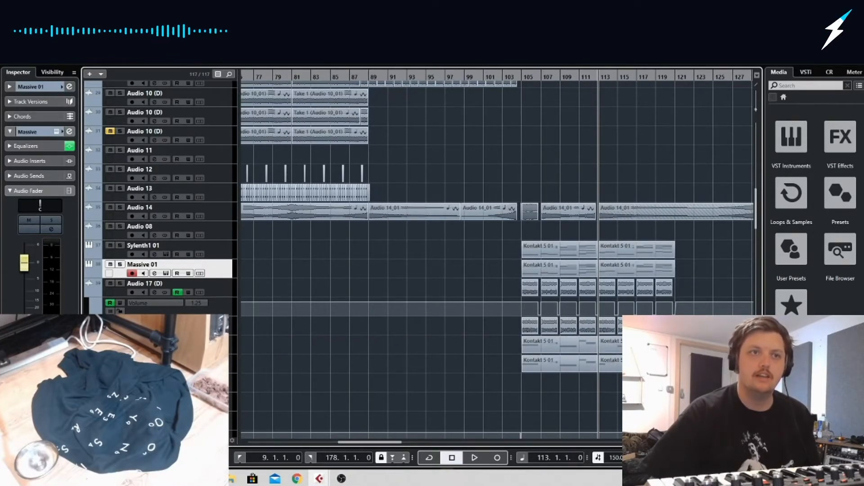
{"action": "left_click_drag", "start_coordinate": [447, 335], "coordinate": [444, 341]}
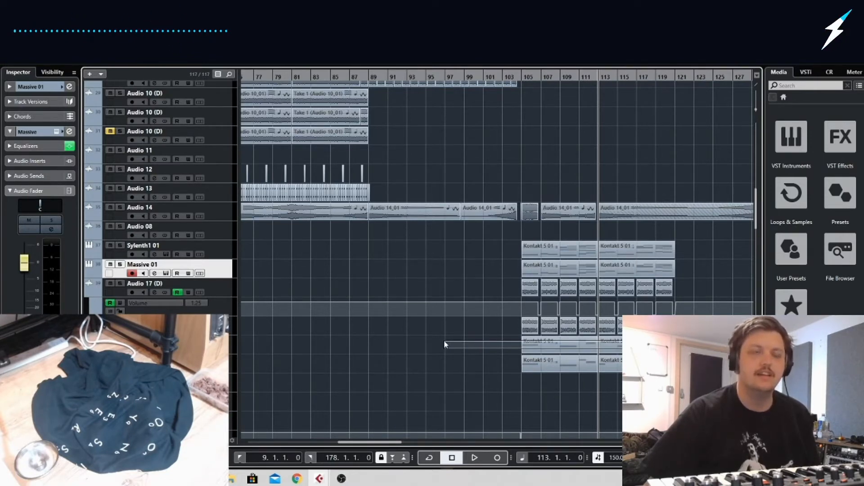
{"action": "left_click_drag", "start_coordinate": [445, 341], "coordinate": [639, 352]}
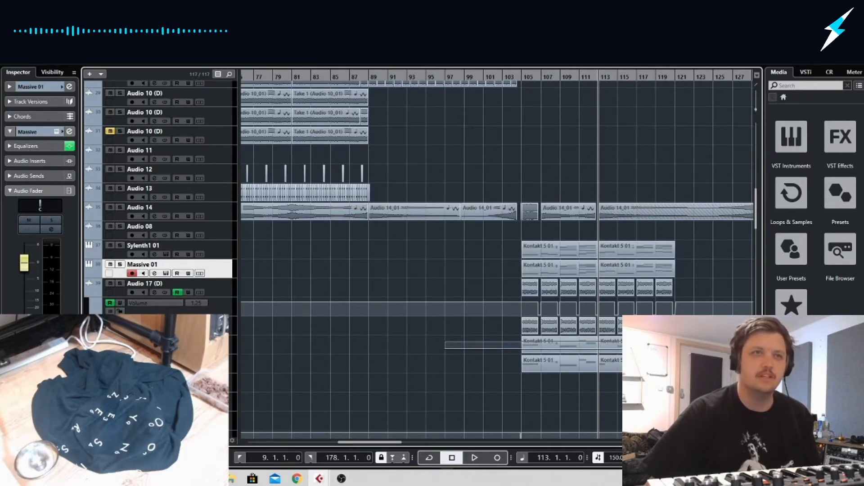
{"action": "left_click_drag", "start_coordinate": [639, 348], "coordinate": [639, 349]}
{"action": "left_click", "coordinate": [639, 387]}
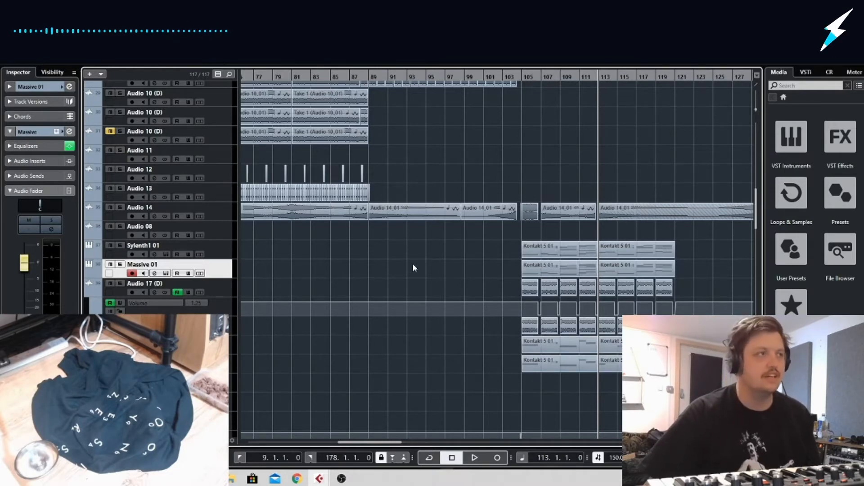
Trim the start of the first Audio 01_01 clip to bar 25 and play from just before it
{"action": "left_click_drag", "start_coordinate": [481, 76], "coordinate": [330, 100]}
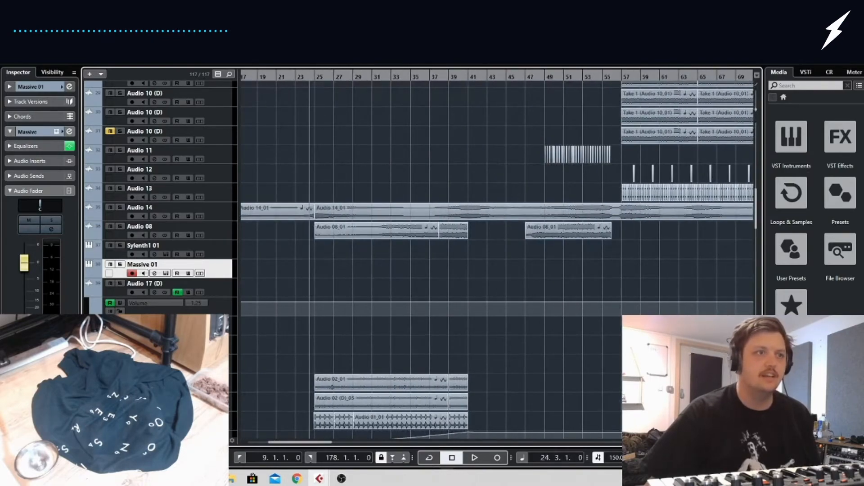
{"action": "key", "text": "g"}
{"action": "key", "text": "h"}
{"action": "key", "text": "h"}
{"action": "key", "text": "h"}
{"action": "key", "text": "h"}
{"action": "key", "text": "h"}
{"action": "key", "text": "h"}
{"action": "key", "text": "h"}
{"action": "key", "text": "h"}
{"action": "key", "text": "h"}
{"action": "key", "text": "h"}
{"action": "key", "text": "g"}
{"action": "key", "text": "g"}
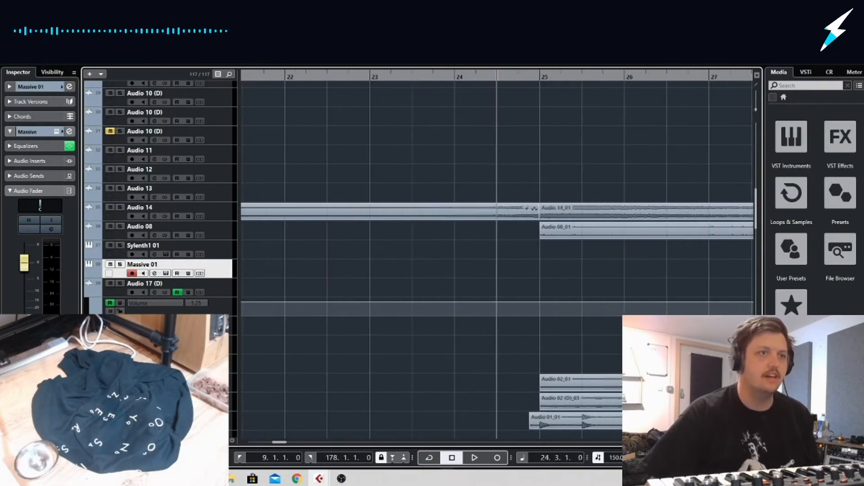
{"action": "left_click_drag", "start_coordinate": [534, 429], "coordinate": [541, 428]}
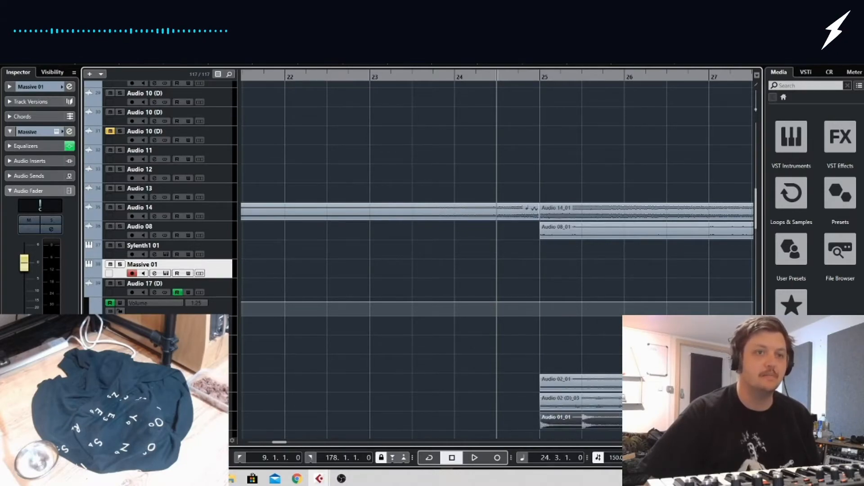
{"action": "key", "text": "g"}
{"action": "key", "text": "g"}
{"action": "key", "text": "g"}
{"action": "key", "text": "g"}
{"action": "key", "text": "g"}
{"action": "key", "text": "g"}
{"action": "key", "text": "g"}
{"action": "key", "text": "g"}
{"action": "key", "text": "space"}
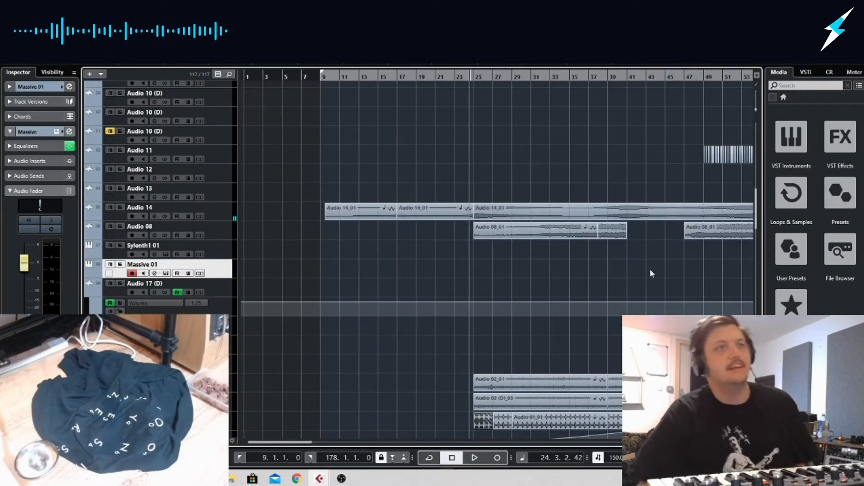
Unsolo Audio 18 (D), close its EchoBoy Jr. window and adjust the track's volume during playback
{"action": "scroll", "coordinate": [648, 274], "scroll_direction": "right", "scroll_amount": 6}
{"action": "left_click_drag", "start_coordinate": [362, 77], "coordinate": [348, 76]}
{"action": "scroll", "coordinate": [437, 252], "scroll_direction": "up", "scroll_amount": 5}
{"action": "scroll", "coordinate": [440, 253], "scroll_direction": "down", "scroll_amount": 7}
{"action": "scroll", "coordinate": [439, 249], "scroll_direction": "up", "scroll_amount": 6}
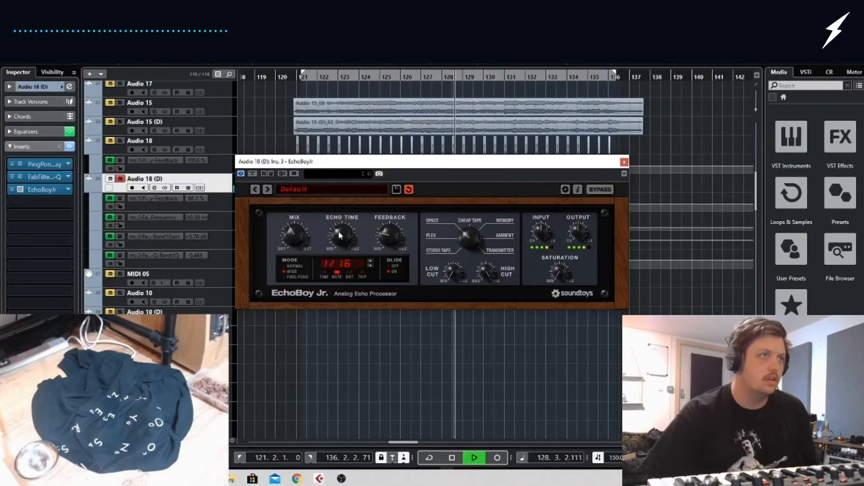
{"action": "left_click", "coordinate": [120, 178]}
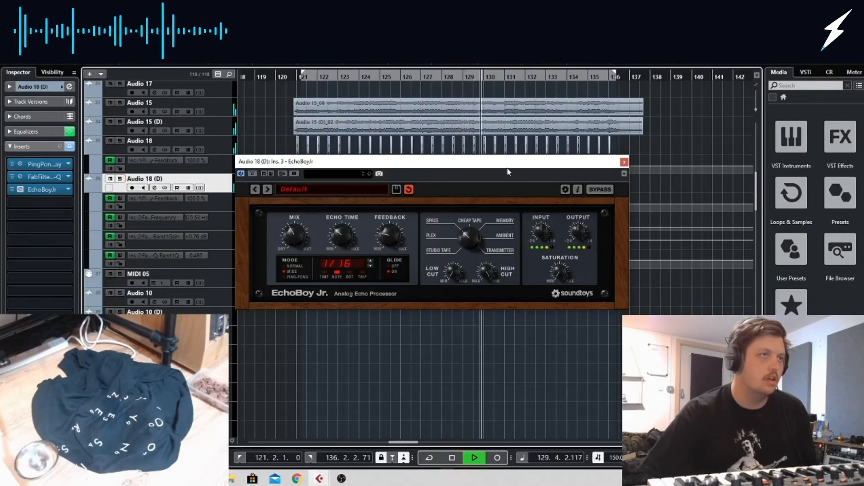
{"action": "left_click", "coordinate": [624, 162]}
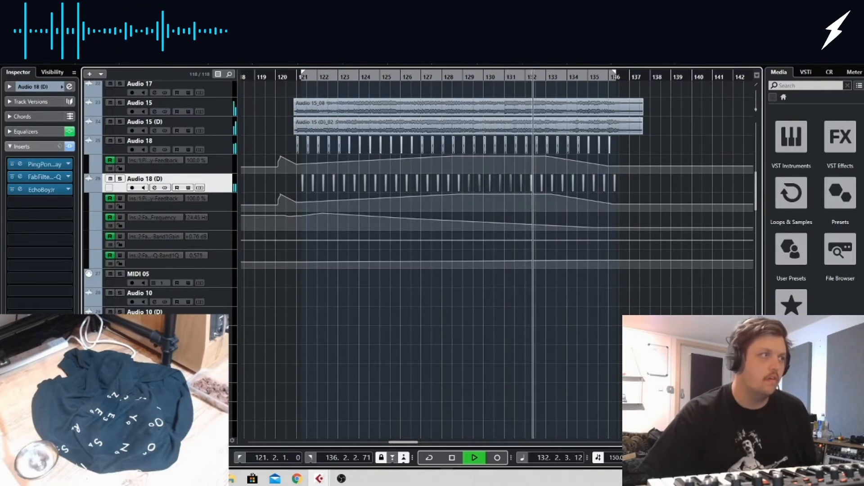
{"action": "left_click", "coordinate": [22, 383]}
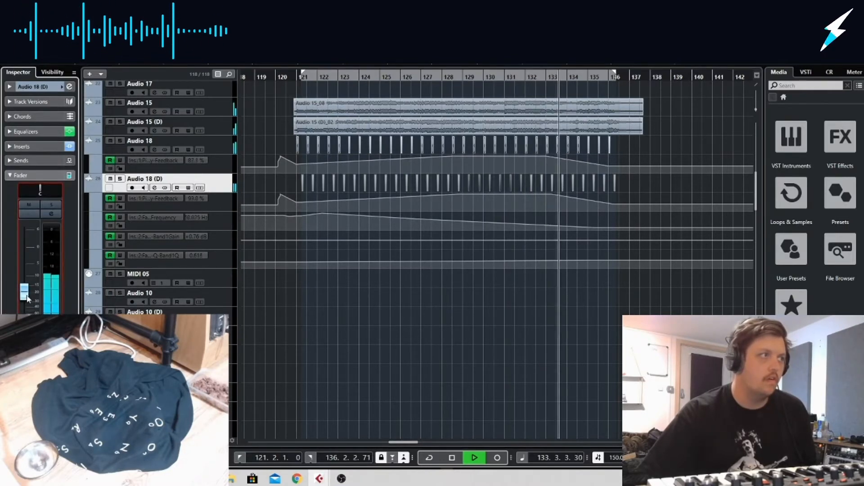
On Audio 18 (D), lower the Feedback automation near bar 133, raise it at bar 121 and move the Frequency peak to bar 121
{"action": "left_click_drag", "start_coordinate": [551, 194], "coordinate": [551, 197]}
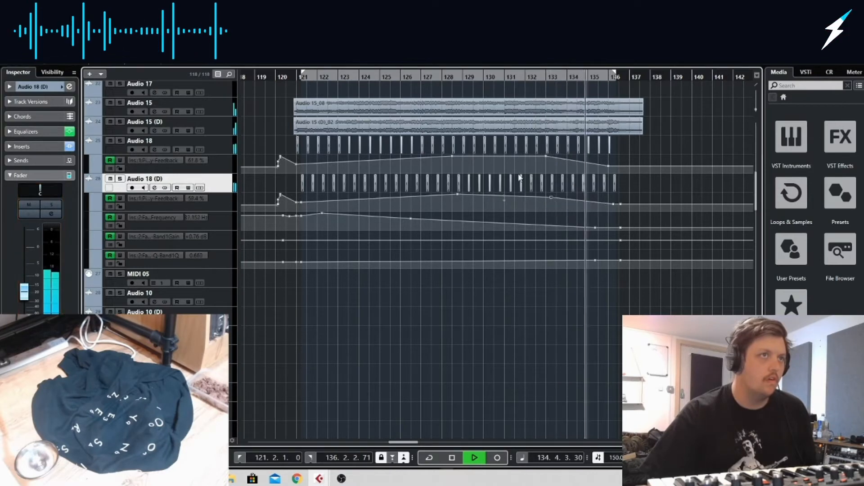
{"action": "left_click", "coordinate": [265, 77]}
{"action": "mouse_move", "coordinate": [301, 203]}
{"action": "left_mouse_down"}
{"action": "mouse_move", "coordinate": [300, 192]}
{"action": "mouse_move", "coordinate": [318, 218]}
{"action": "mouse_move", "coordinate": [300, 214]}
{"action": "left_mouse_up"}
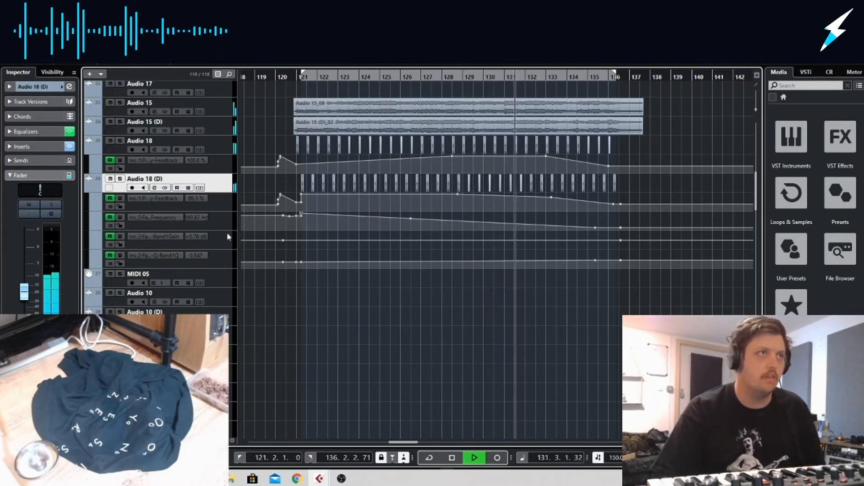
Adjust the Audio 18 volume during playback, reselect Audio 18 (D) and listen through to bar 136 before stopping
{"action": "left_click", "coordinate": [230, 144]}
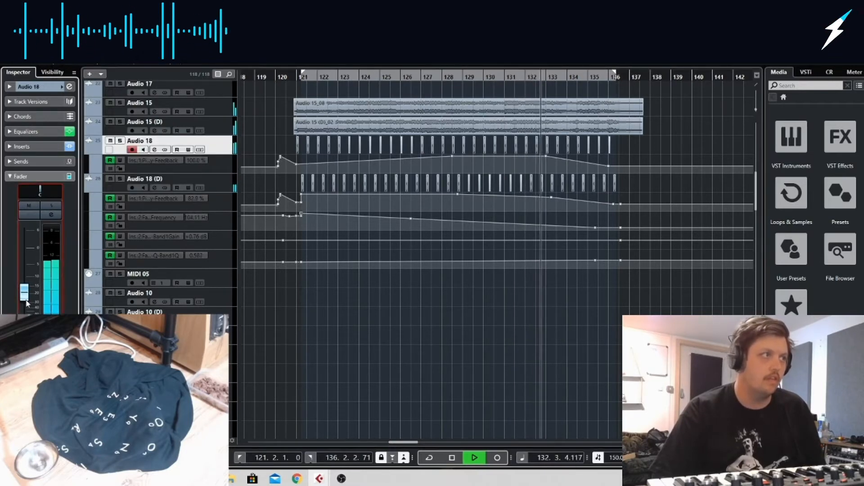
{"action": "left_click", "coordinate": [228, 185]}
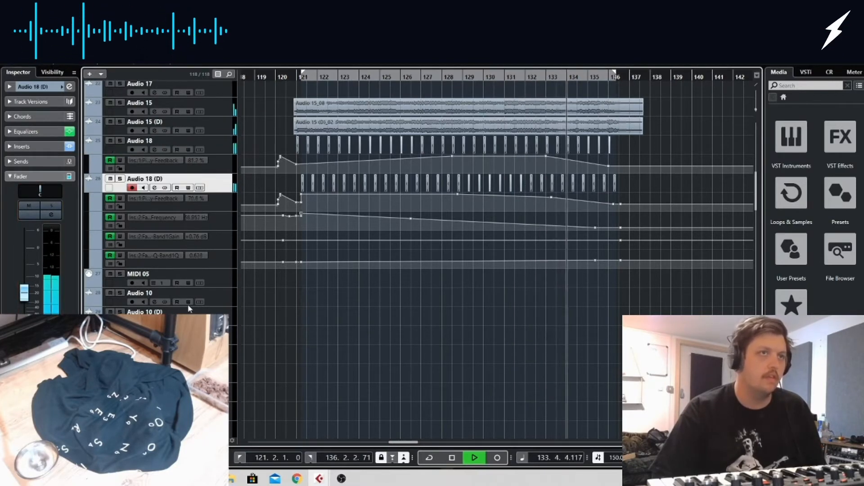
{"action": "scroll", "coordinate": [377, 364], "scroll_direction": "down", "scroll_amount": 5}
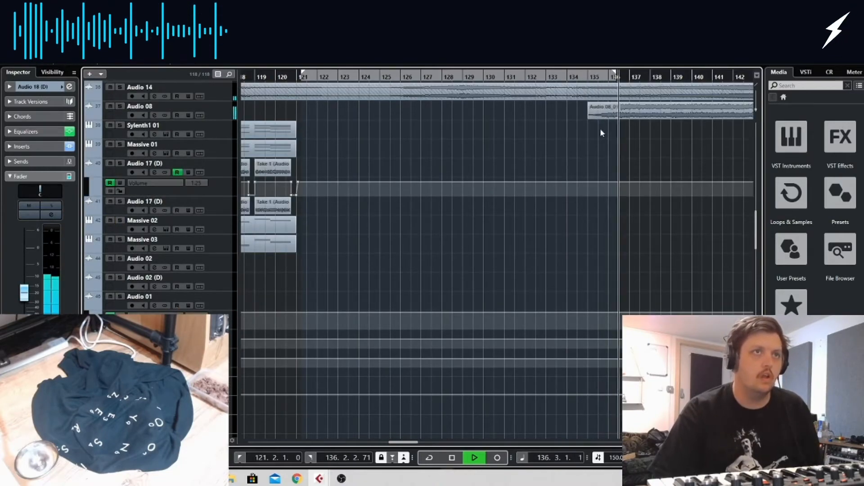
{"action": "scroll", "coordinate": [595, 220], "scroll_direction": "up", "scroll_amount": 4}
{"action": "scroll", "coordinate": [595, 218], "scroll_direction": "up", "scroll_amount": 4}
{"action": "key", "text": "space"}
Copy the Take2 Kontakt 5 01 (D) part from bar 137 to bar 129 and play it from about bar 128
{"action": "left_click", "coordinate": [585, 76]}
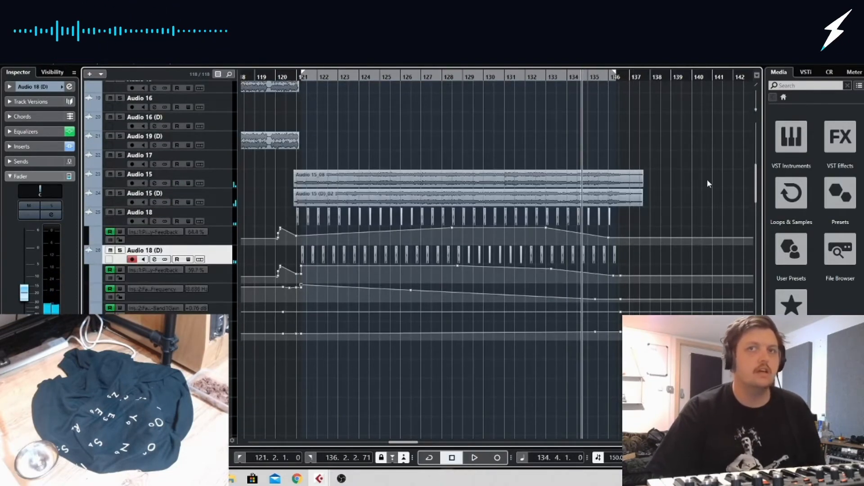
{"action": "scroll", "coordinate": [708, 182], "scroll_direction": "right", "scroll_amount": 3}
{"action": "scroll", "coordinate": [468, 150], "scroll_direction": "up", "scroll_amount": 8}
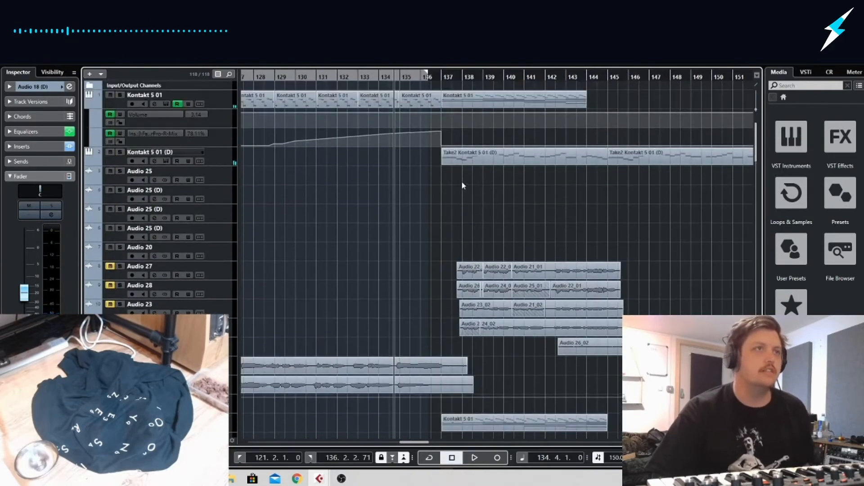
{"action": "left_click_drag", "start_coordinate": [441, 163], "coordinate": [441, 163]}
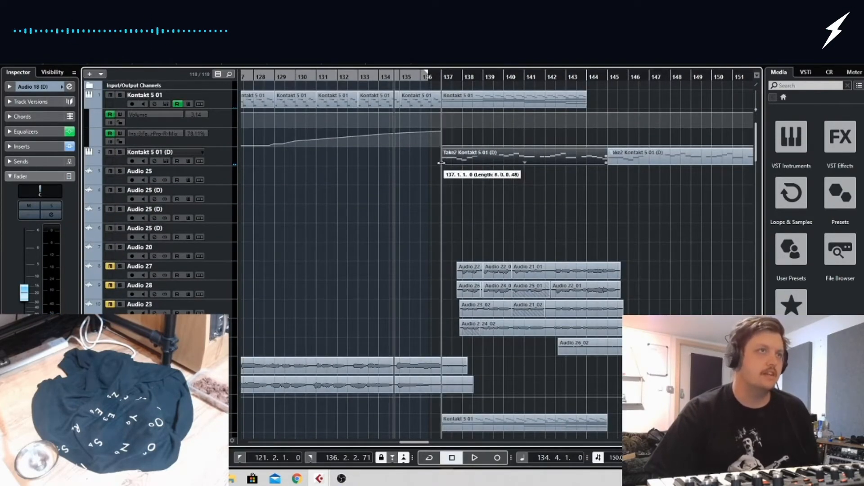
{"action": "left_click_drag", "start_coordinate": [510, 163], "coordinate": [474, 156]}
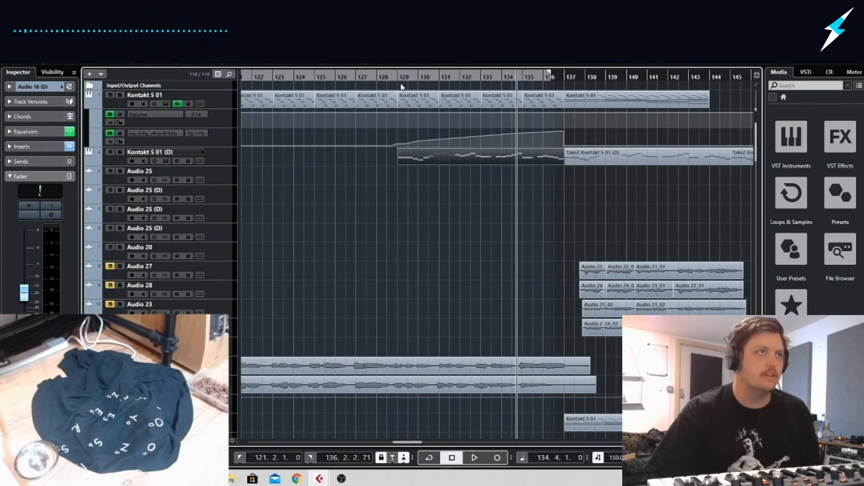
{"action": "left_click", "coordinate": [388, 77]}
{"action": "key", "text": "space"}
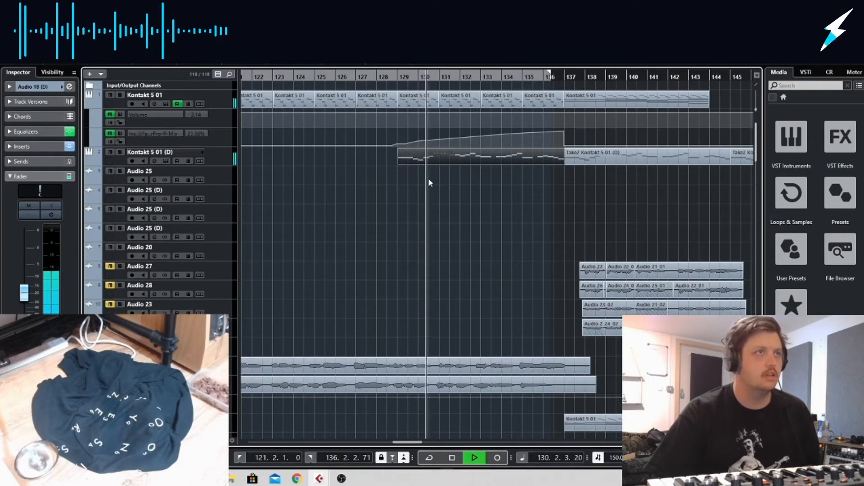
Insert FabFilter Pro-R on the Kontakt 5 01 (D) track and set its Space to 4.15 s while playing from bar 126
{"action": "key", "text": "space"}
{"action": "left_click_drag", "start_coordinate": [356, 76], "coordinate": [340, 78]}
{"action": "left_click", "coordinate": [217, 155]}
{"action": "left_click", "coordinate": [28, 160]}
{"action": "left_click", "coordinate": [60, 201]}
{"action": "type", "text": "PRO"}
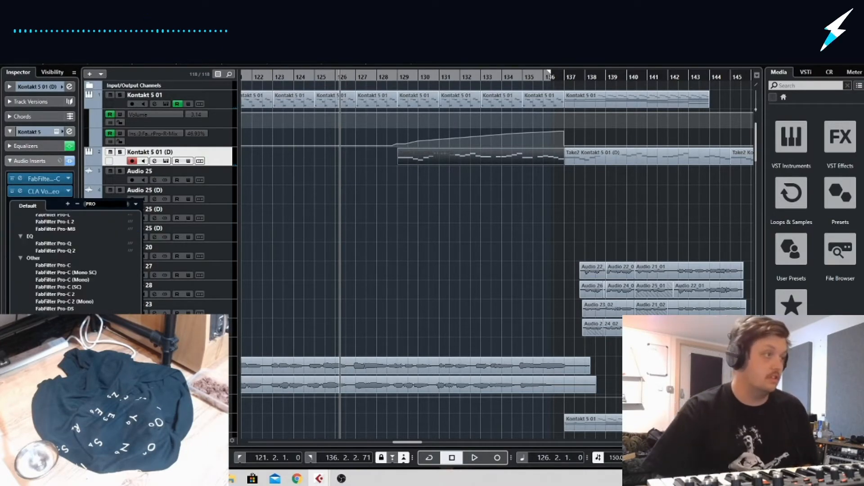
{"action": "scroll", "coordinate": [75, 266], "scroll_direction": "down", "scroll_amount": 1}
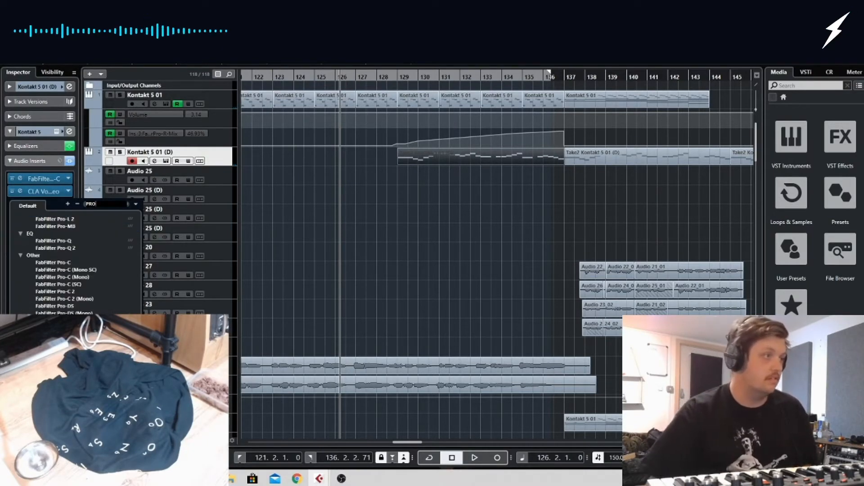
{"action": "double_click", "coordinate": [53, 382]}
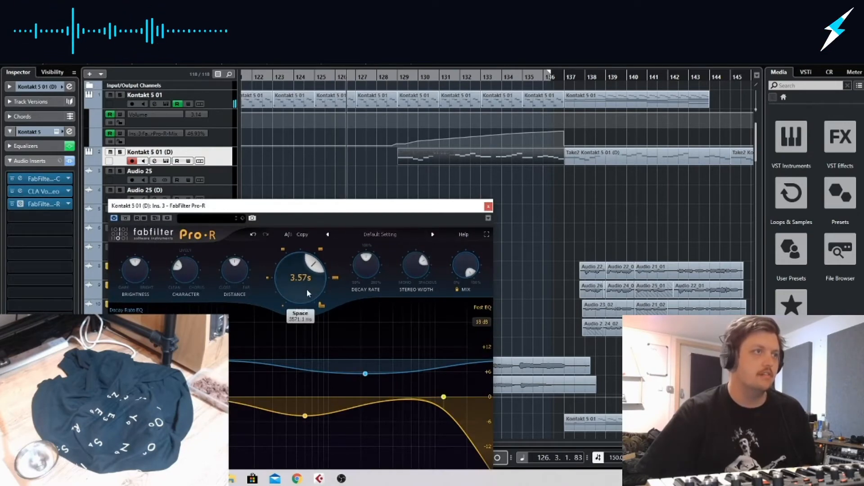
{"action": "left_click", "coordinate": [398, 85]}
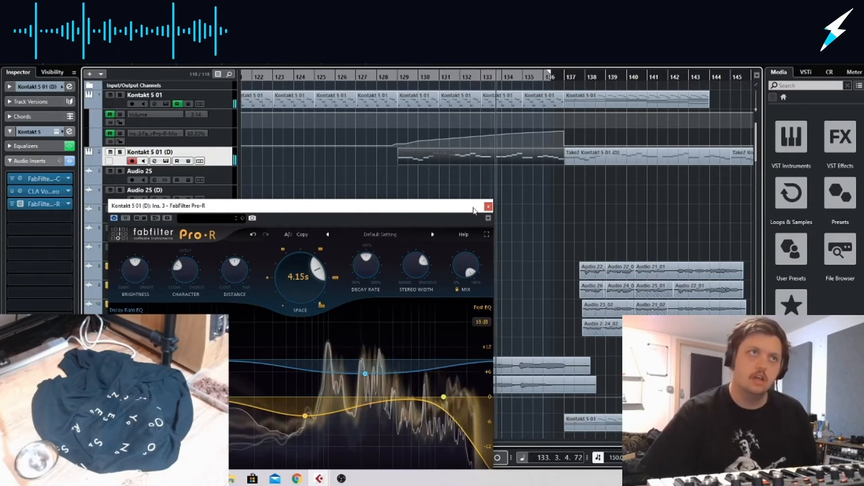
Record Mix automation for Pro-R on Kontakt 5 01 (D), falling from 100% to about 3% by bar 137
{"action": "mouse_move", "coordinate": [456, 287]}
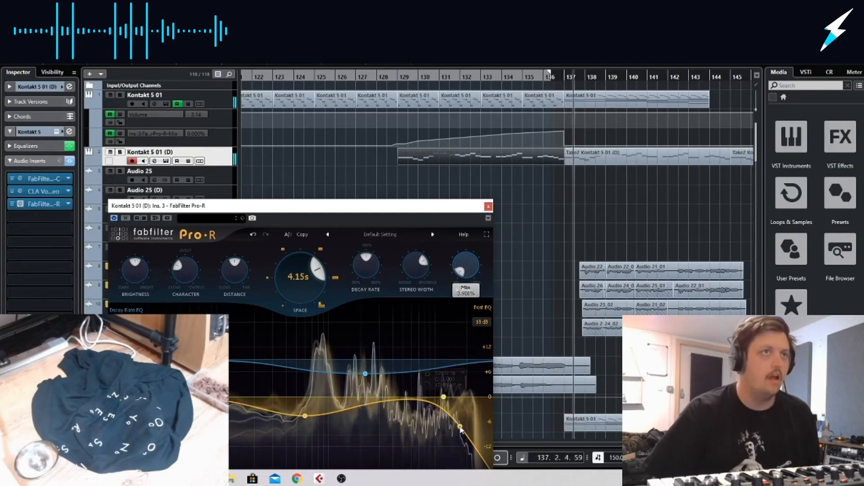
{"action": "key", "text": "space"}
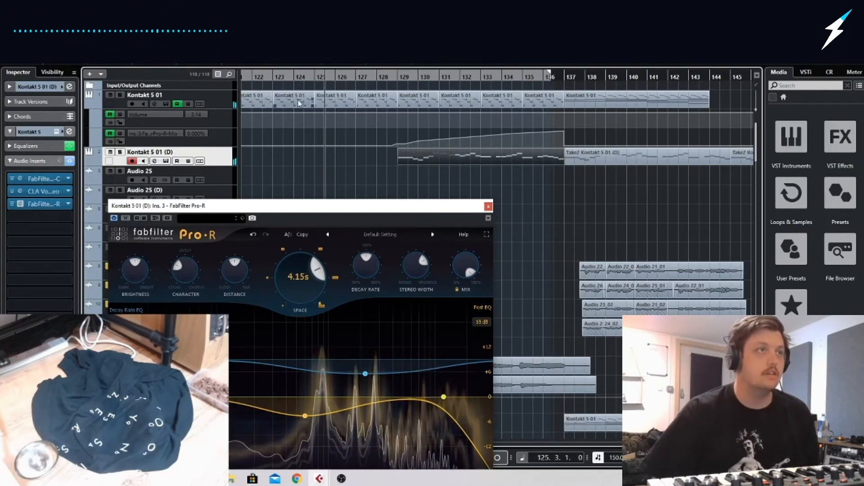
{"action": "left_click", "coordinate": [144, 218]}
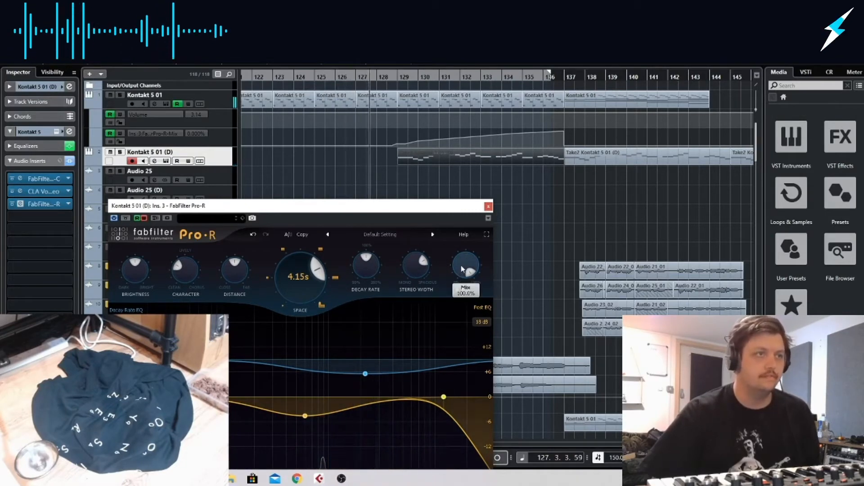
{"action": "mouse_move", "coordinate": [458, 258]}
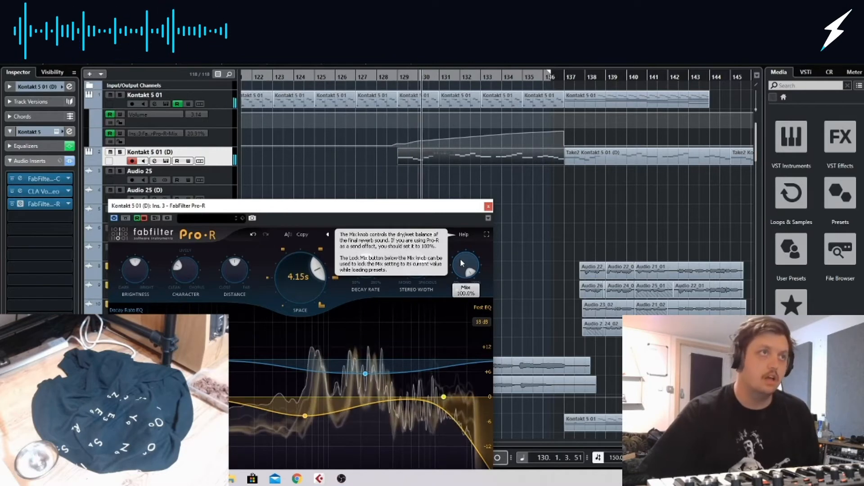
{"action": "left_click_drag", "start_coordinate": [460, 259], "coordinate": [442, 426]}
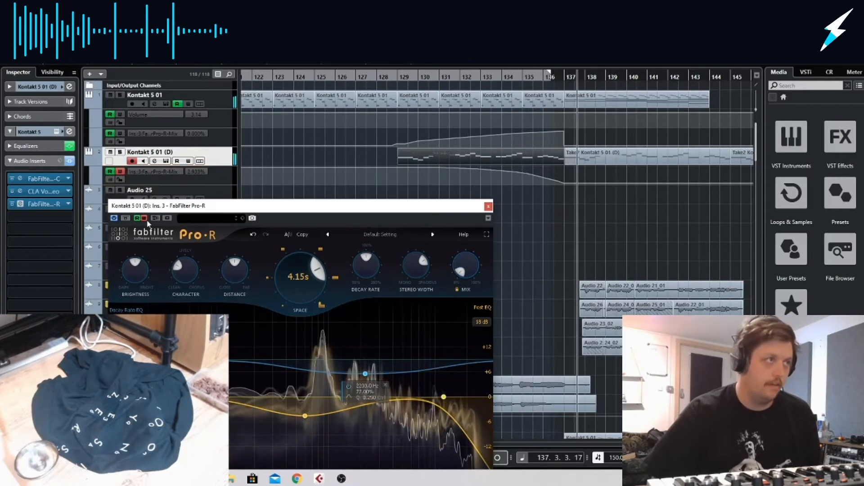
{"action": "left_click", "coordinate": [488, 206]}
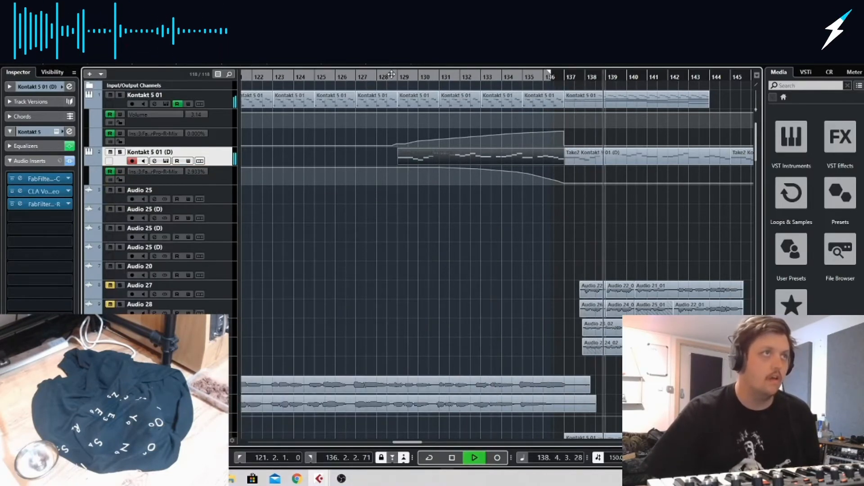
While playing from about bar 127, raise the Pro-R Brightness, Decay Rate and Stereo Width and set Space to 5.28 s
{"action": "left_click", "coordinate": [335, 76]}
{"action": "left_click", "coordinate": [46, 204]}
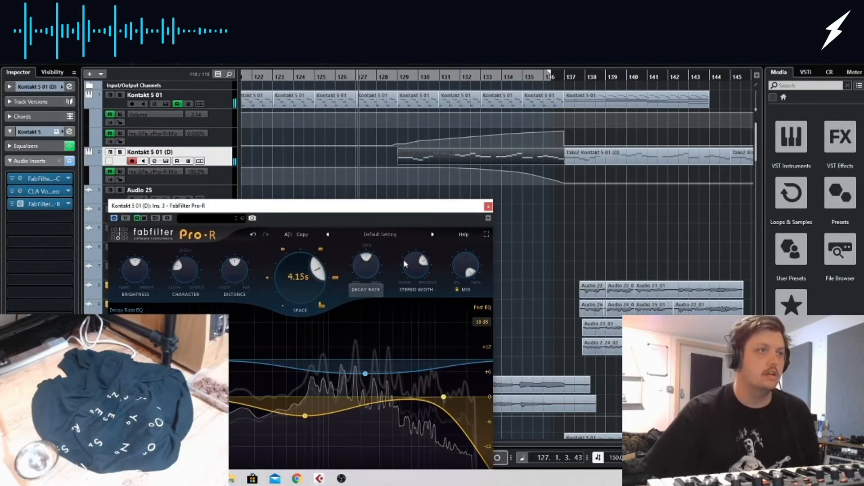
{"action": "left_click_drag", "start_coordinate": [134, 272], "coordinate": [138, 252]}
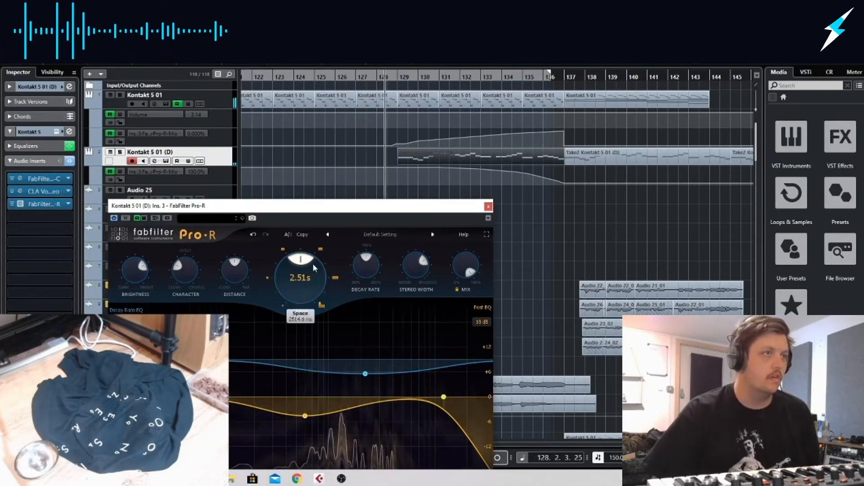
{"action": "left_click_drag", "start_coordinate": [336, 300], "coordinate": [351, 296]}
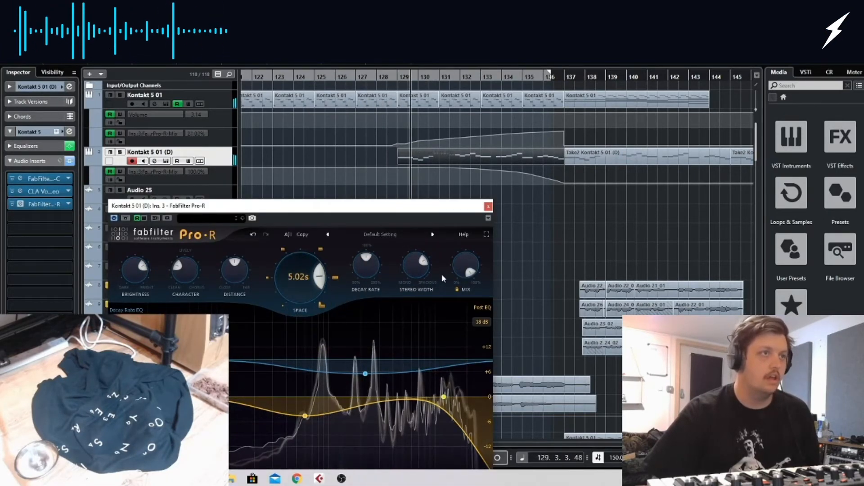
{"action": "left_click_drag", "start_coordinate": [374, 263], "coordinate": [418, 247]}
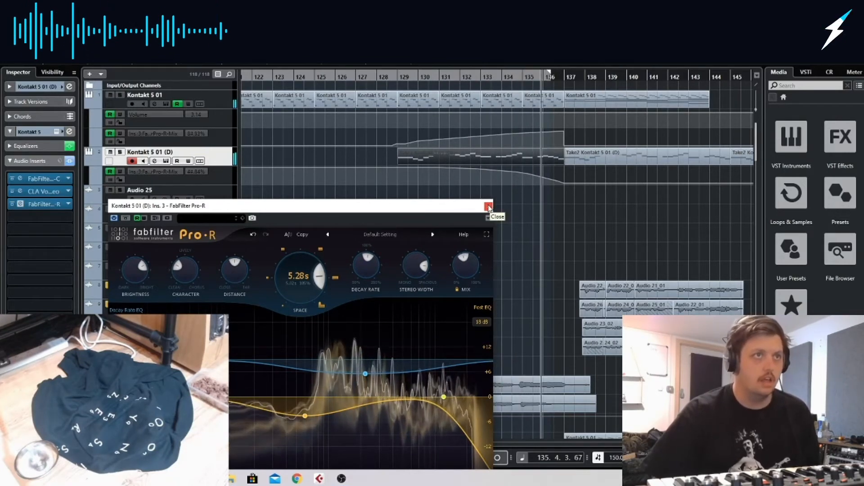
{"action": "left_click", "coordinate": [488, 207]}
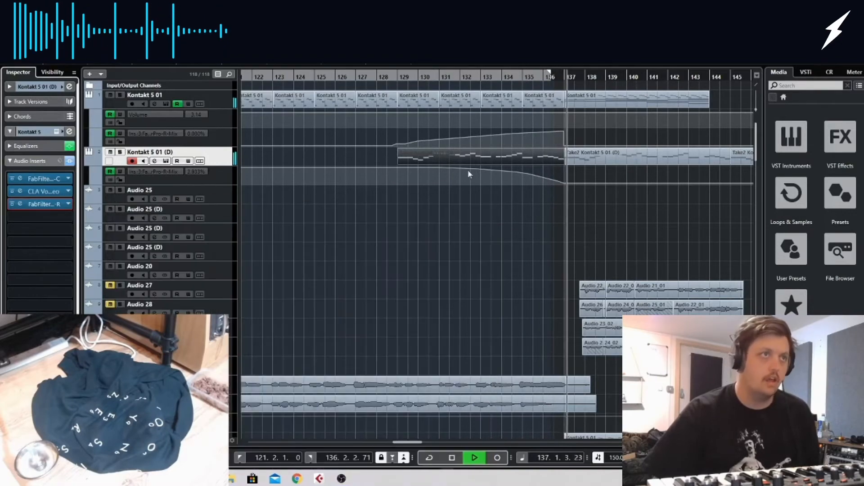
Replay from about bar 125 and lower the Pro-R Brightness on Kontakt 5 01 (D) to about 33%
{"action": "left_click_drag", "start_coordinate": [398, 80], "coordinate": [315, 81]}
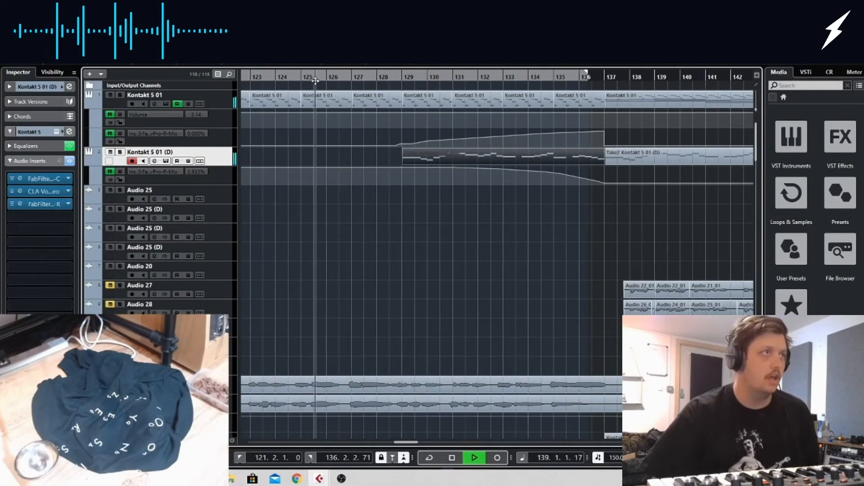
{"action": "left_click", "coordinate": [44, 203]}
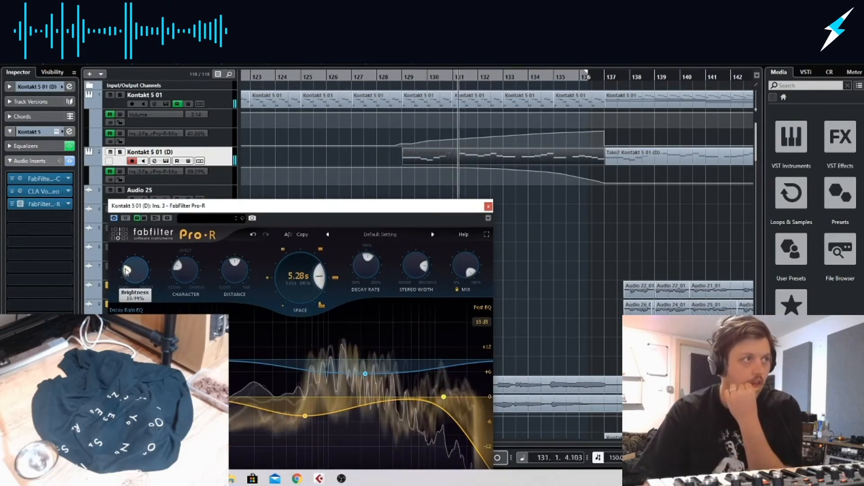
{"action": "left_click_drag", "start_coordinate": [126, 272], "coordinate": [127, 269]}
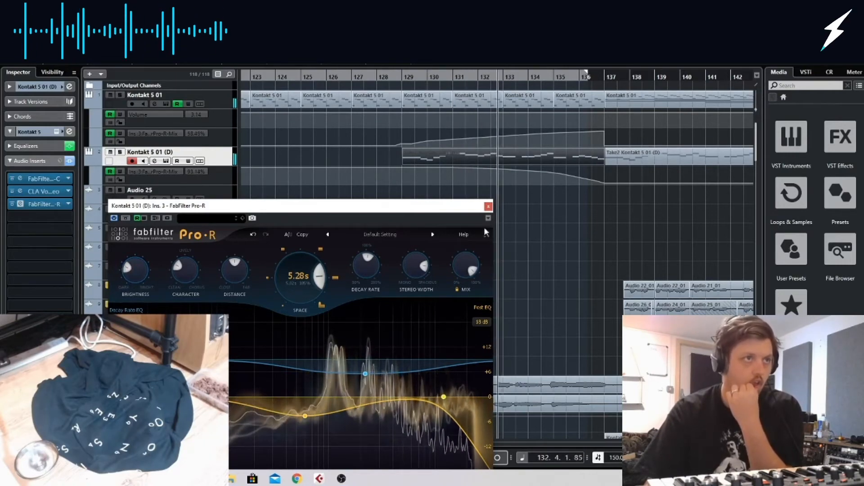
{"action": "left_click", "coordinate": [488, 206]}
Zoom out on the arrangement and audition the Audio 14 track soloed up to about bar 137
{"action": "scroll", "coordinate": [532, 347], "scroll_direction": "down", "scroll_amount": 5}
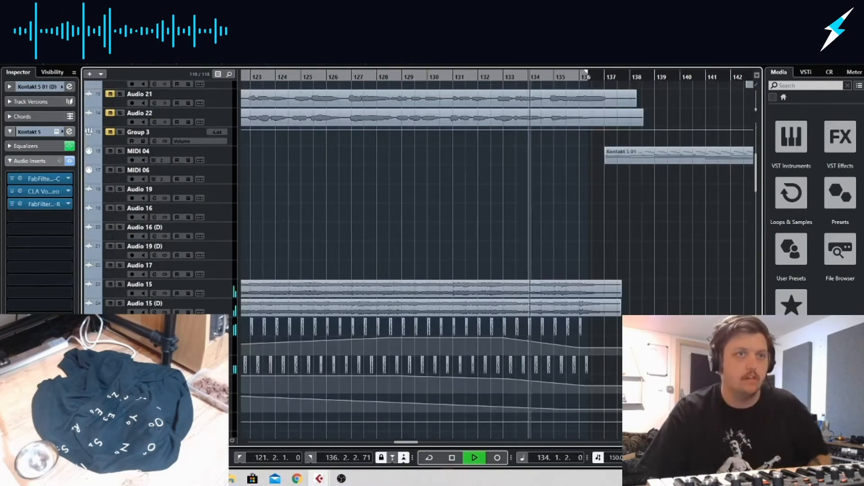
{"action": "key", "text": "g"}
{"action": "key", "text": "g"}
{"action": "key", "text": "g"}
{"action": "scroll", "coordinate": [576, 304], "scroll_direction": "down", "scroll_amount": 5}
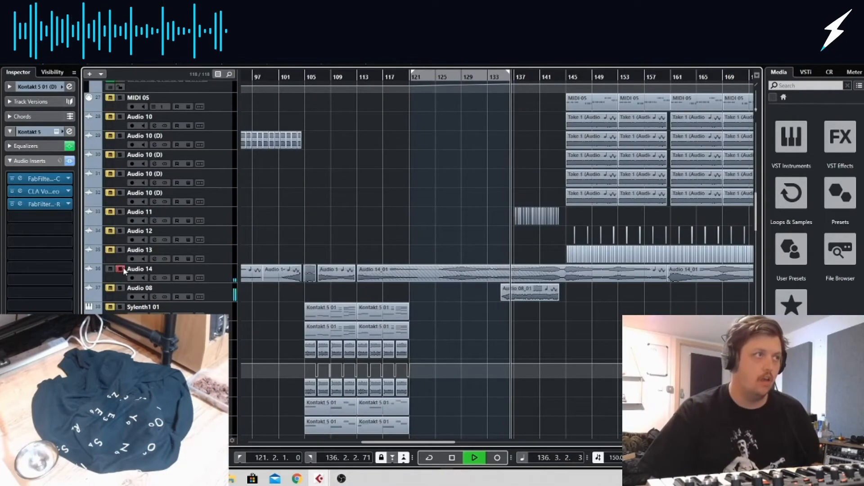
{"action": "key", "text": "space"}
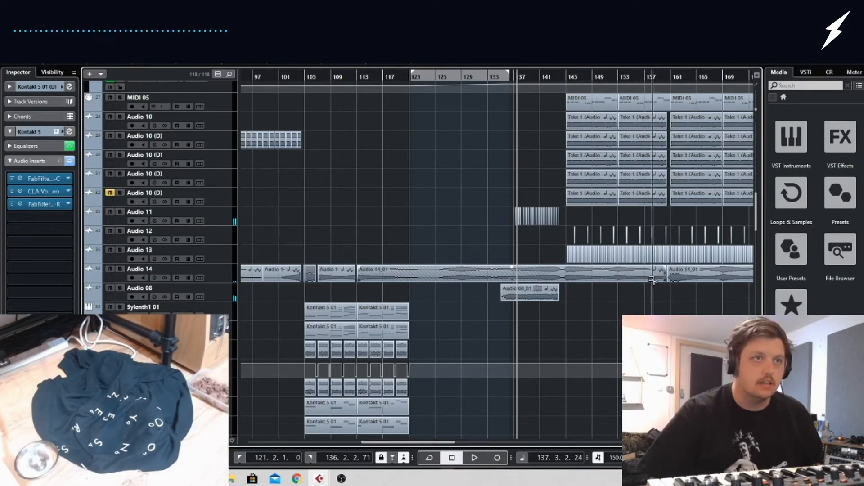
Copy a later Audio 14_01 event back on the Audio 14 track, place it at bar 133 and audition it
{"action": "left_click_drag", "start_coordinate": [606, 280], "coordinate": [526, 270]}
{"action": "left_click_drag", "start_coordinate": [486, 75], "coordinate": [486, 77]}
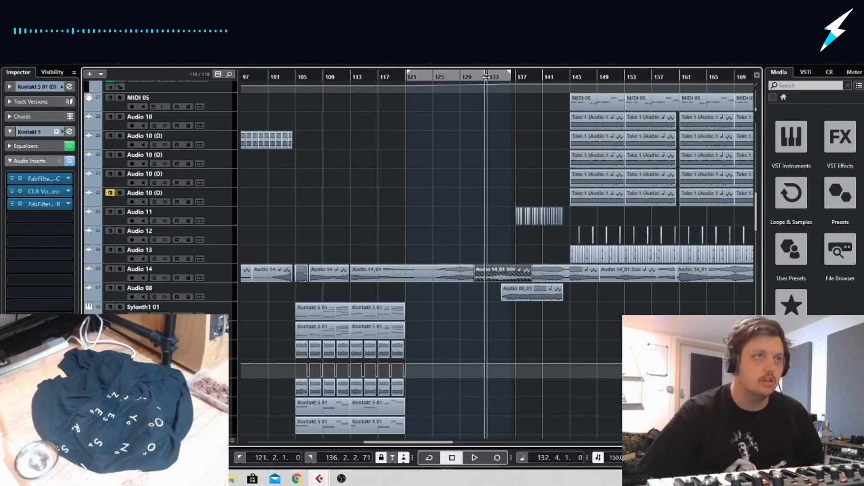
{"action": "left_click", "coordinate": [120, 269]}
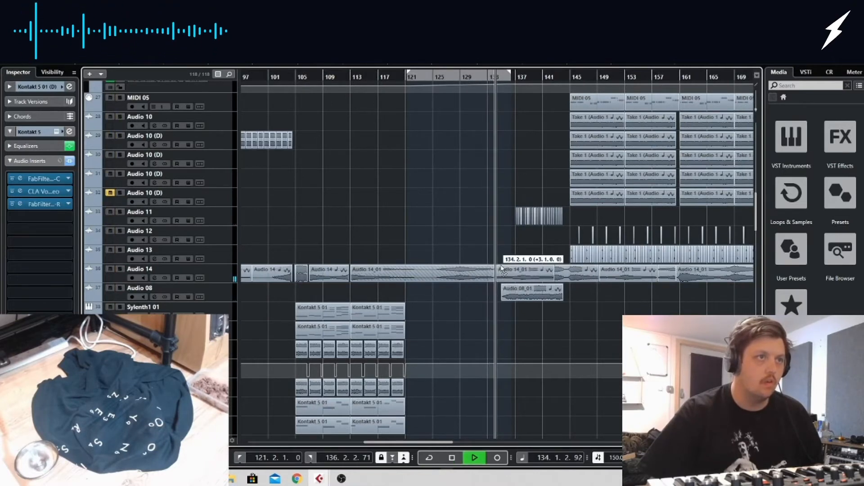
{"action": "left_click_drag", "start_coordinate": [492, 271], "coordinate": [506, 277]}
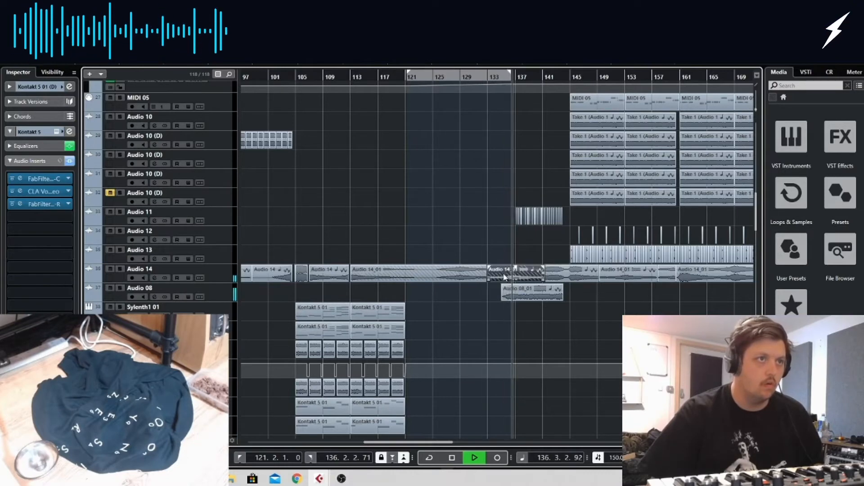
{"action": "left_click", "coordinate": [498, 313]}
Add a fade-in to the Audio 14_01 event at bar 133 and extend the following event's start to bar 140
{"action": "left_click_drag", "start_coordinate": [492, 271], "coordinate": [538, 280]}
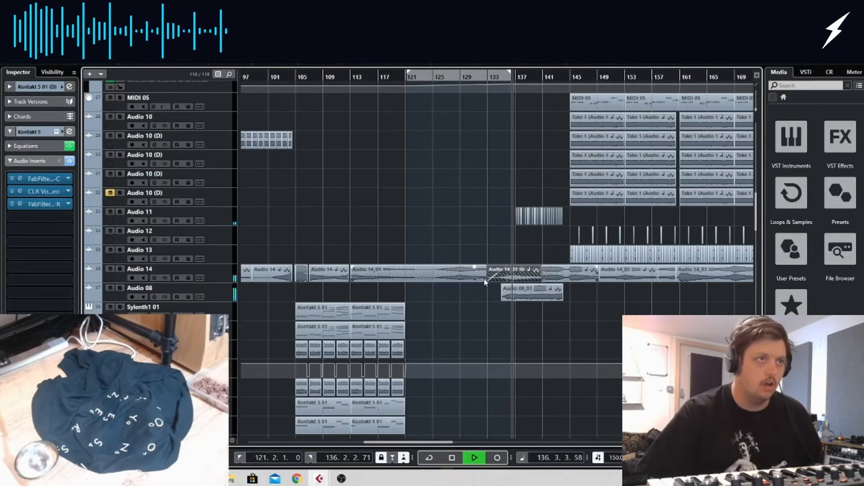
{"action": "left_click_drag", "start_coordinate": [486, 280], "coordinate": [532, 280]}
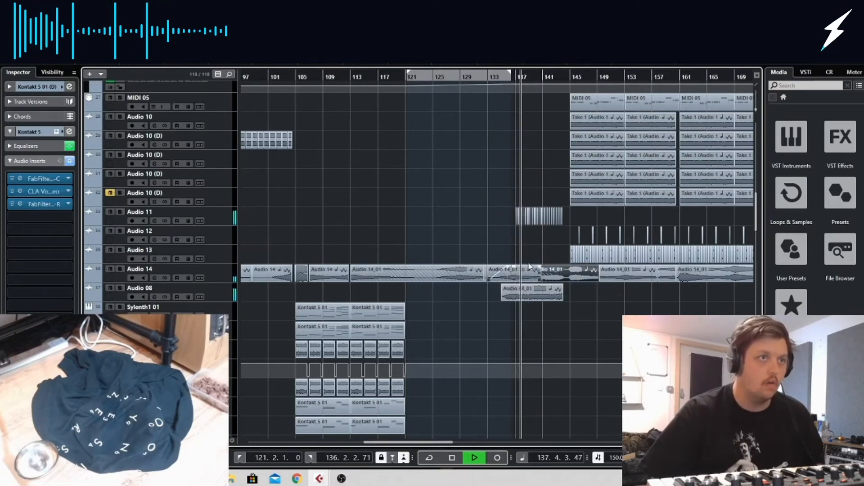
{"action": "left_click", "coordinate": [537, 274]}
{"action": "left_click", "coordinate": [539, 254]}
{"action": "mouse_move", "coordinate": [541, 280]}
{"action": "left_mouse_down"}
{"action": "mouse_move", "coordinate": [517, 280]}
{"action": "mouse_move", "coordinate": [535, 279]}
{"action": "left_mouse_up"}
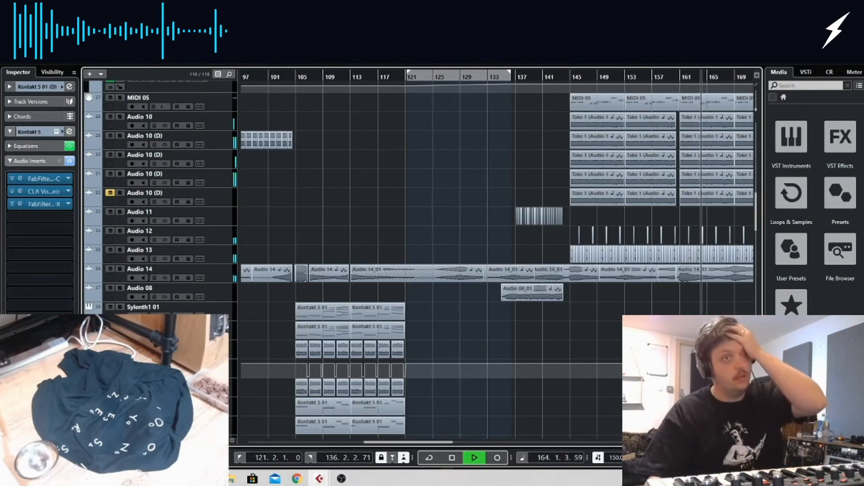
Play from bar 161 with Kontakt 5 01 briefly soloed, and check the transition into bar 177
{"action": "scroll", "coordinate": [612, 382], "scroll_direction": "right", "scroll_amount": 5}
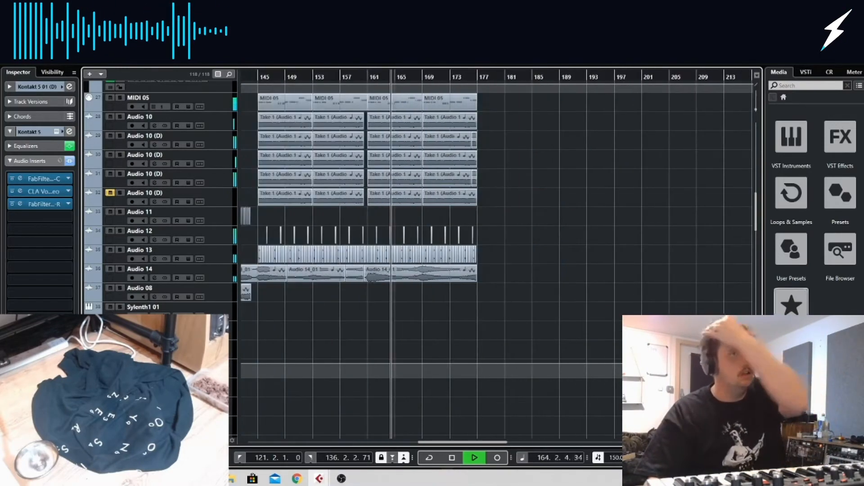
{"action": "left_click", "coordinate": [355, 80]}
{"action": "scroll", "coordinate": [377, 256], "scroll_direction": "up", "scroll_amount": 5}
{"action": "scroll", "coordinate": [374, 251], "scroll_direction": "up", "scroll_amount": 5}
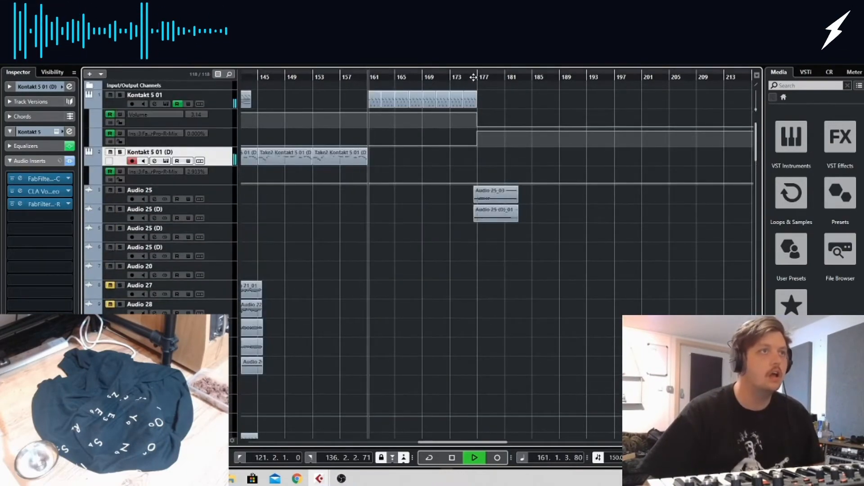
{"action": "left_click", "coordinate": [121, 96]}
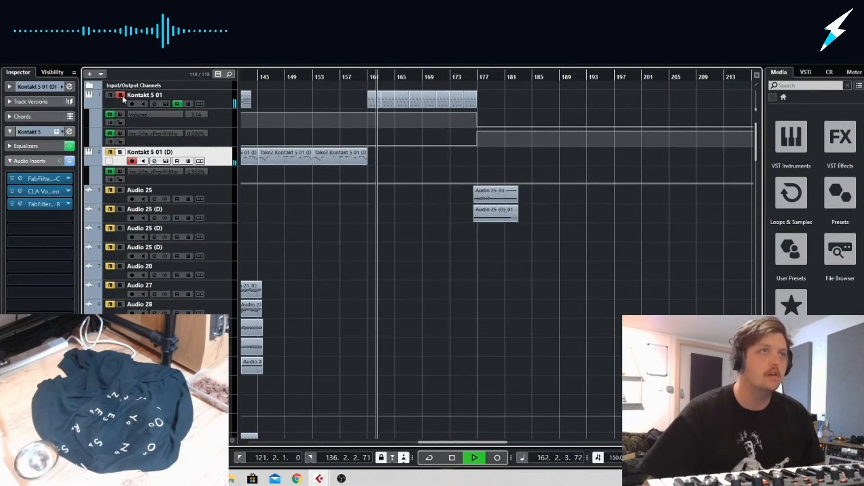
{"action": "left_click", "coordinate": [121, 95]}
{"action": "left_click_drag", "start_coordinate": [469, 75], "coordinate": [470, 84]}
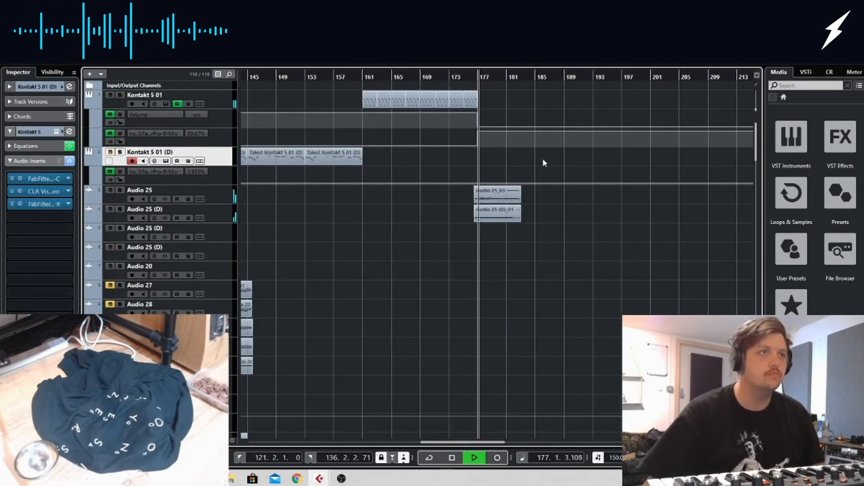
Play the earlier transition at bar 89 and examine which stem tracks carry its effects
{"action": "scroll", "coordinate": [361, 99], "scroll_direction": "left", "scroll_amount": 10}
{"action": "left_click", "coordinate": [419, 103], "text": "alt+shift"}
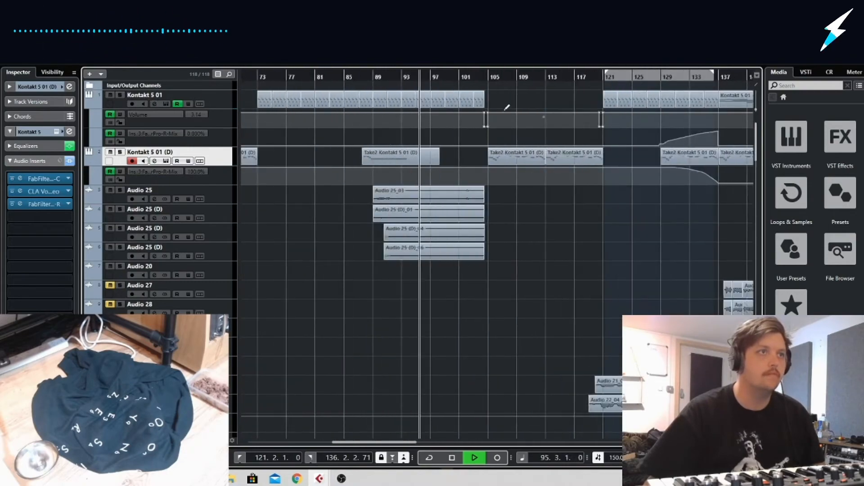
{"action": "left_click", "coordinate": [487, 76]}
{"action": "left_click", "coordinate": [438, 77]}
{"action": "left_click", "coordinate": [373, 77]}
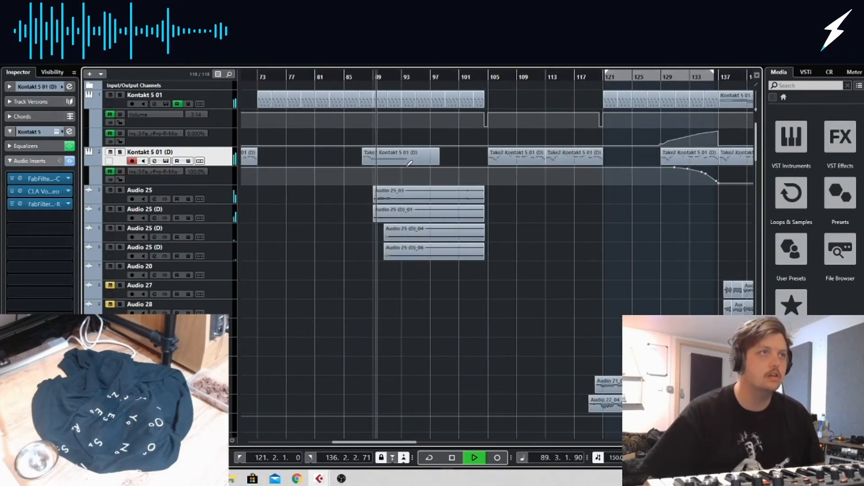
{"action": "scroll", "coordinate": [434, 228], "scroll_direction": "down", "scroll_amount": 20}
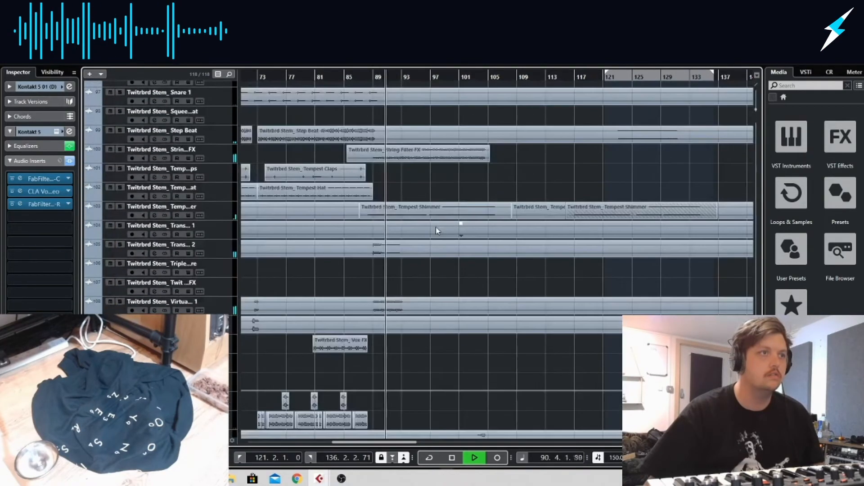
{"action": "scroll", "coordinate": [435, 227], "scroll_direction": "down", "scroll_amount": 1}
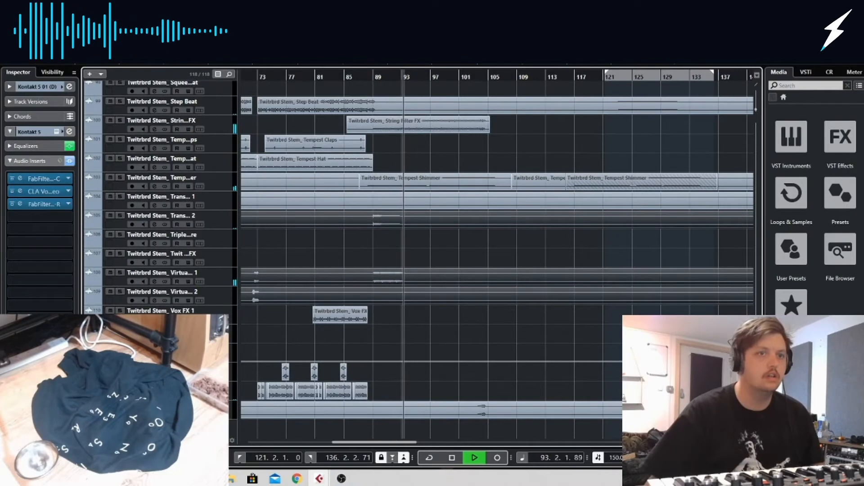
Split the String Filter FX, Trans FX 2 and Virtual DJ FX 1 and 2 stem events at bar 89
{"action": "key", "text": "g"}
{"action": "key", "text": "g"}
{"action": "left_click", "coordinate": [654, 40]}
{"action": "left_click", "coordinate": [655, 59]}
{"action": "left_click", "coordinate": [476, 123]}
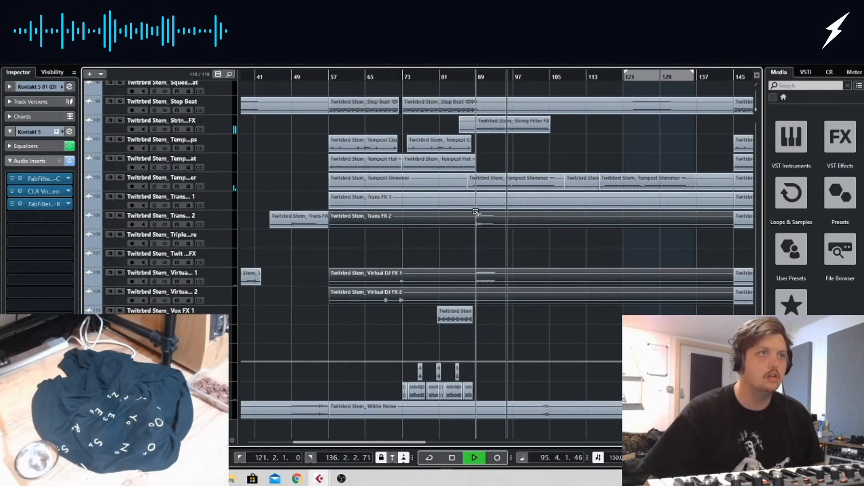
{"action": "left_click", "coordinate": [476, 222], "text": "alt"}
Copy the split String Filter, Trans and Virtual DJ FX events from bar 89 to bar 177 and play the transition
{"action": "left_click_drag", "start_coordinate": [547, 316], "coordinate": [517, 221]}
{"action": "left_click_drag", "start_coordinate": [491, 124], "coordinate": [519, 123]}
{"action": "left_click", "coordinate": [496, 76]}
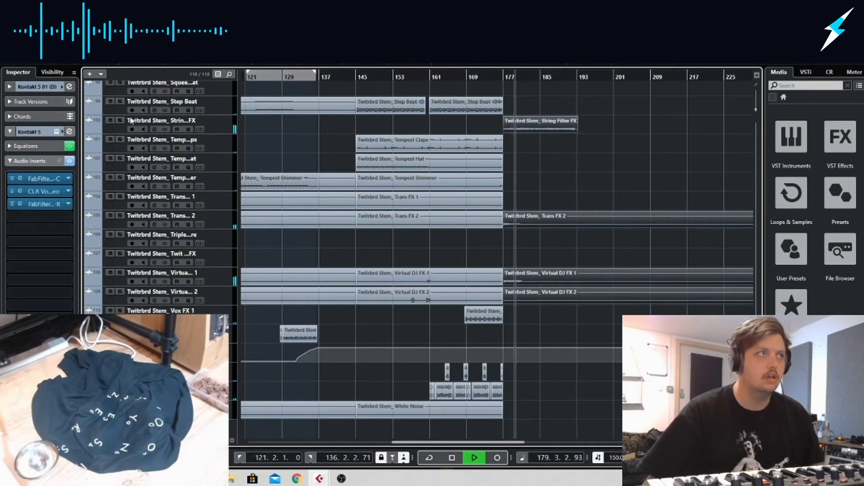
Delete the String Filter FX copy at bar 177 and replay from just before that bar
{"action": "left_click", "coordinate": [546, 121]}
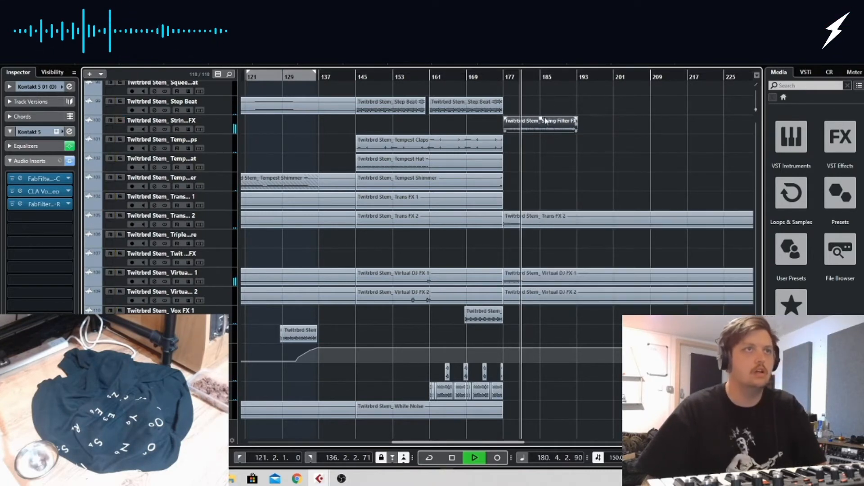
{"action": "key", "text": "Delete"}
{"action": "left_click", "coordinate": [499, 78]}
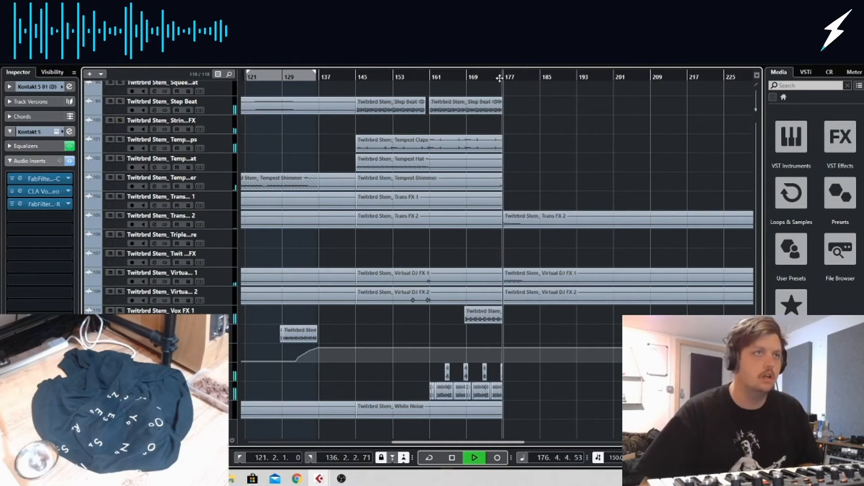
Delete the last three Audio 09 hits and the last hit of the second Oversampled snare track before bar 177
{"action": "key", "text": "h"}
{"action": "key", "text": "h"}
{"action": "key", "text": "h"}
{"action": "scroll", "coordinate": [621, 379], "scroll_direction": "right", "scroll_amount": 3}
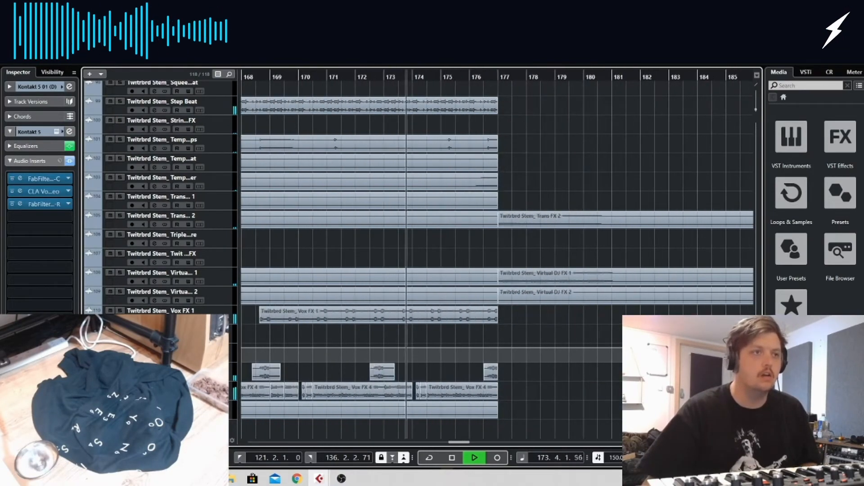
{"action": "scroll", "coordinate": [621, 379], "scroll_direction": "up", "scroll_amount": 6}
{"action": "scroll", "coordinate": [621, 379], "scroll_direction": "up", "scroll_amount": 9}
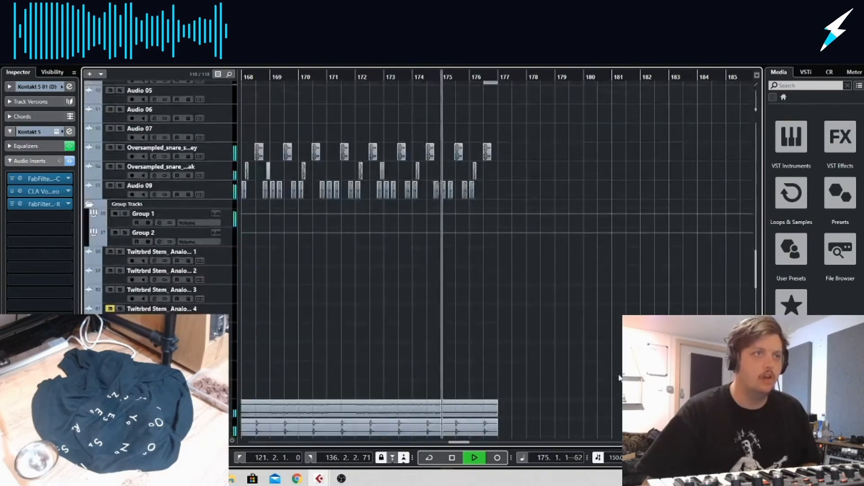
{"action": "left_click", "coordinate": [425, 76]}
{"action": "left_click_drag", "start_coordinate": [425, 76], "coordinate": [397, 76]}
{"action": "left_click_drag", "start_coordinate": [491, 188], "coordinate": [473, 171]}
{"action": "key", "text": "Delete"}
{"action": "key", "text": "Delete"}
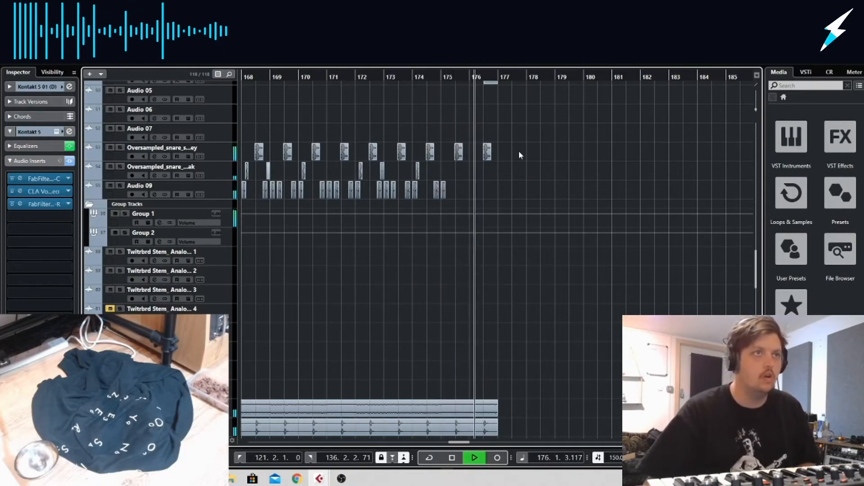
Replay the bars leading into bar 177 to hear the thinned drums with the Kontakt and Audio 25 parts
{"action": "left_click_drag", "start_coordinate": [474, 76], "coordinate": [397, 77]}
{"action": "scroll", "coordinate": [423, 183], "scroll_direction": "up", "scroll_amount": 6}
{"action": "scroll", "coordinate": [422, 184], "scroll_direction": "up", "scroll_amount": 10}
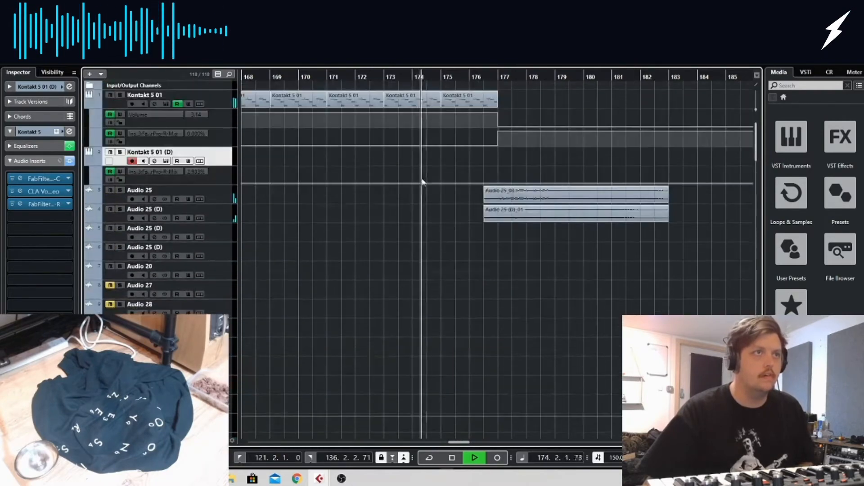
{"action": "key", "text": "g"}
{"action": "key", "text": "g"}
{"action": "key", "text": "g"}
{"action": "key", "text": "g"}
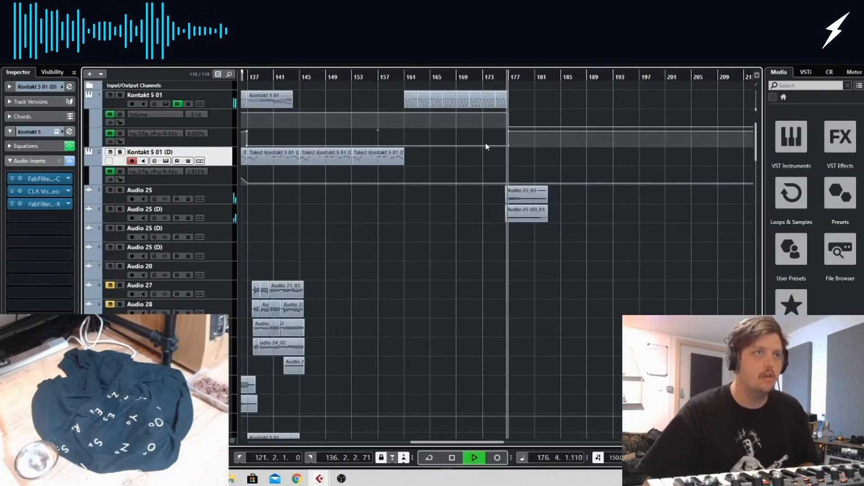
Examine the Kontakt automation and stem effects around bar 177, and play the bar 89 transition for comparison
{"action": "left_click", "coordinate": [448, 77]}
{"action": "left_click_drag", "start_coordinate": [448, 78], "coordinate": [431, 90]}
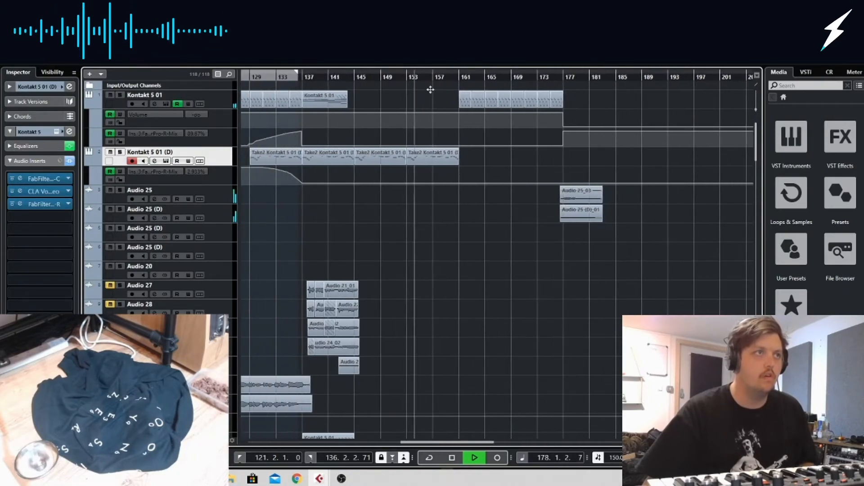
{"action": "left_click_drag", "start_coordinate": [565, 107], "coordinate": [556, 121]}
{"action": "scroll", "coordinate": [590, 198], "scroll_direction": "down", "scroll_amount": 20}
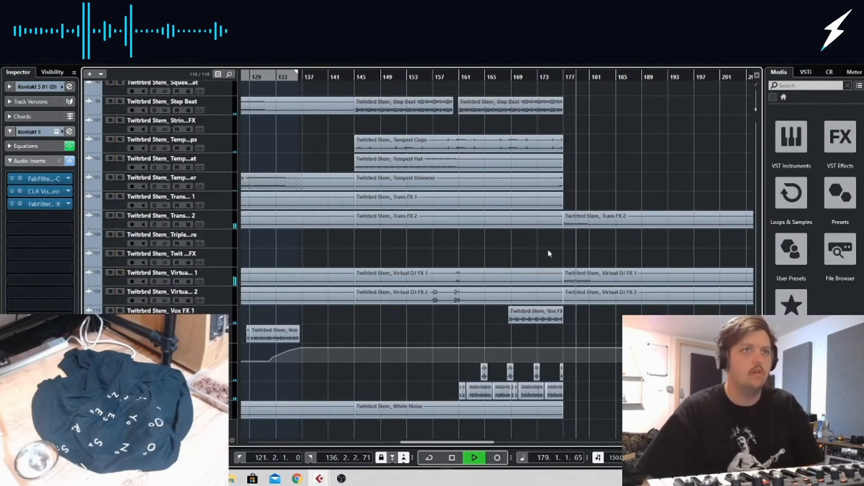
{"action": "left_click_drag", "start_coordinate": [563, 77], "coordinate": [200, 87]}
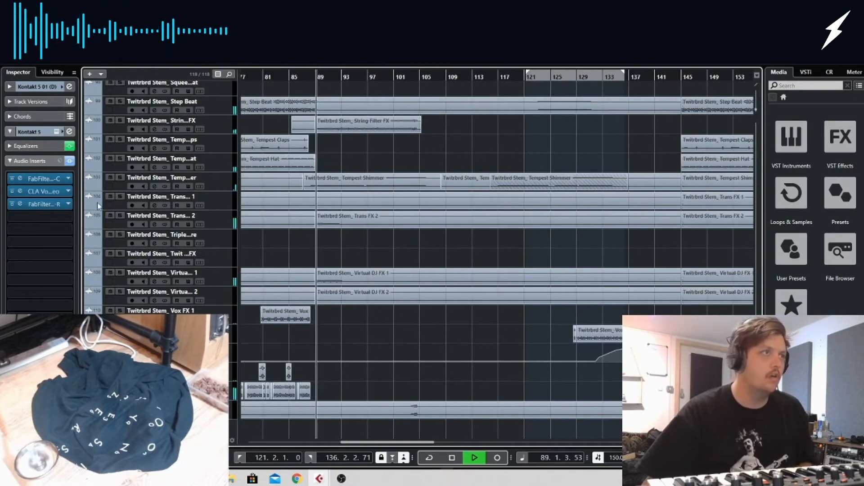
{"action": "left_click", "coordinate": [123, 176]}
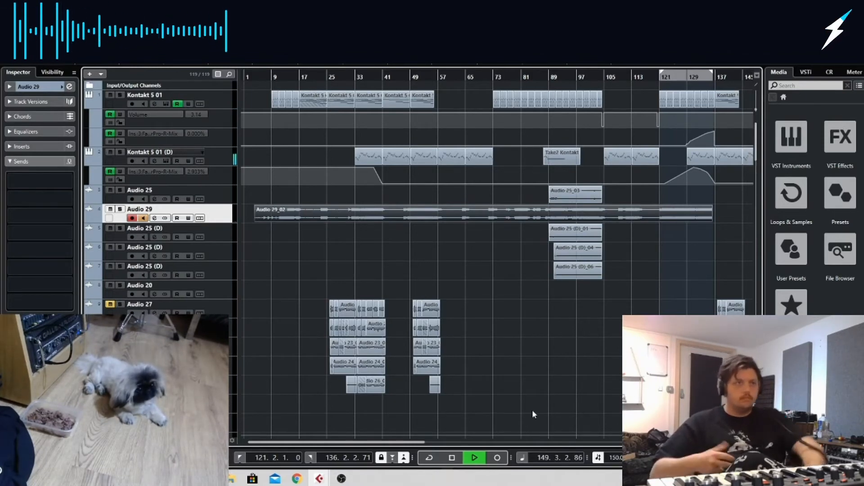
Stop playback and try to extend the end of the Audio 29 recording past bar 137
{"action": "key", "text": "space"}
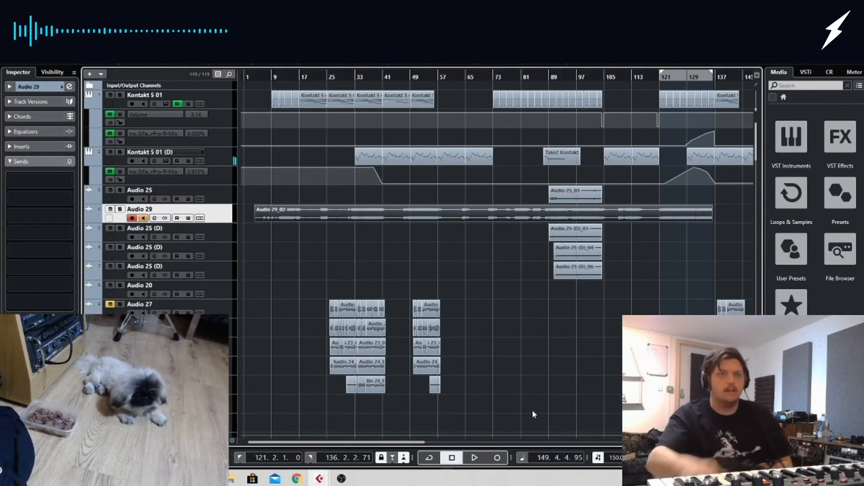
{"action": "left_click", "coordinate": [710, 219]}
{"action": "left_click_drag", "start_coordinate": [710, 220], "coordinate": [800, 243]}
{"action": "left_click_drag", "start_coordinate": [747, 244], "coordinate": [753, 245]}
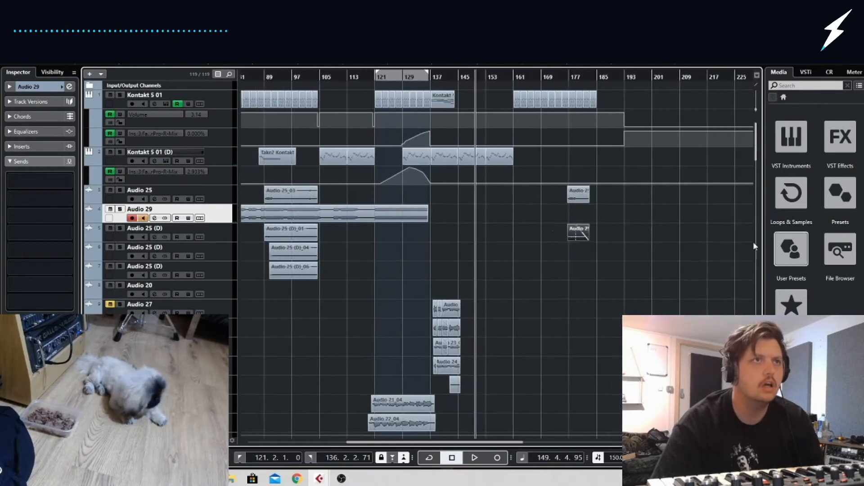
{"action": "left_click", "coordinate": [510, 220]}
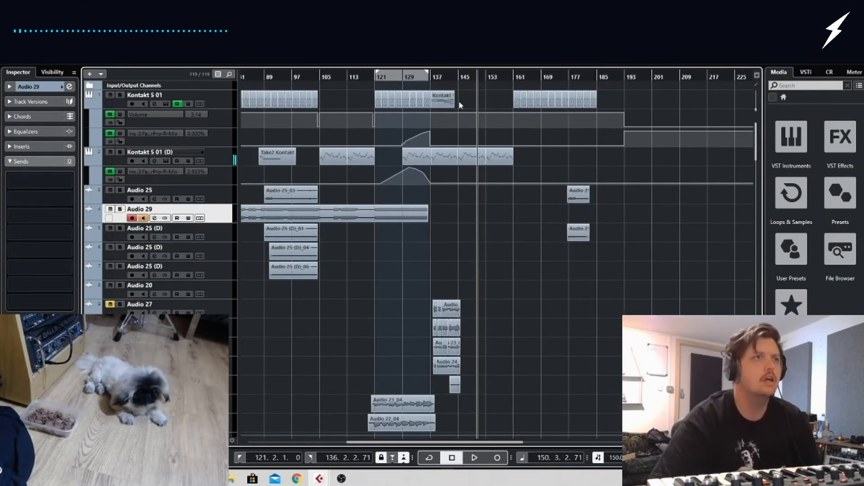
Turn off input monitoring on Audio 29 and listen to its recording from about bar 134 to bar 137
{"action": "left_click", "coordinate": [426, 77]}
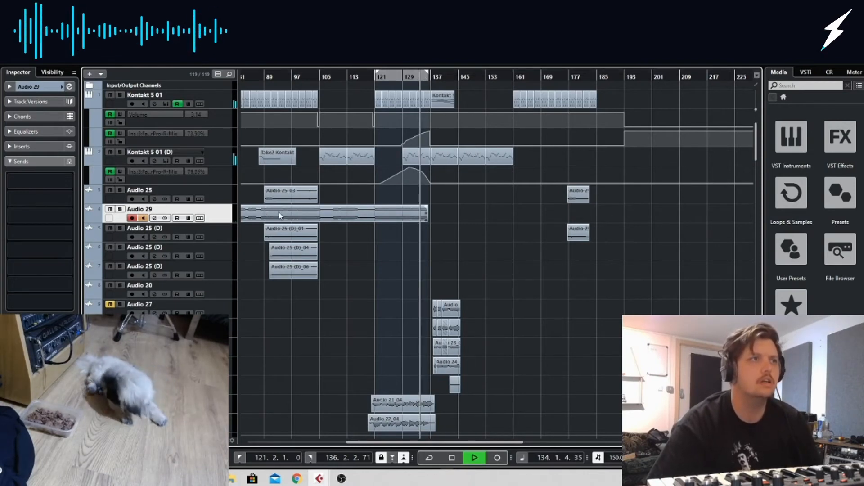
{"action": "left_click", "coordinate": [141, 218]}
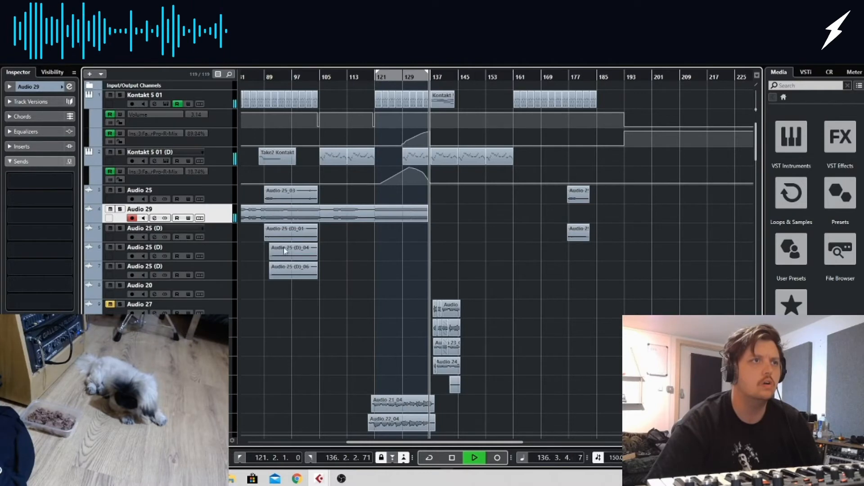
{"action": "key", "text": "space"}
{"action": "key", "text": "h"}
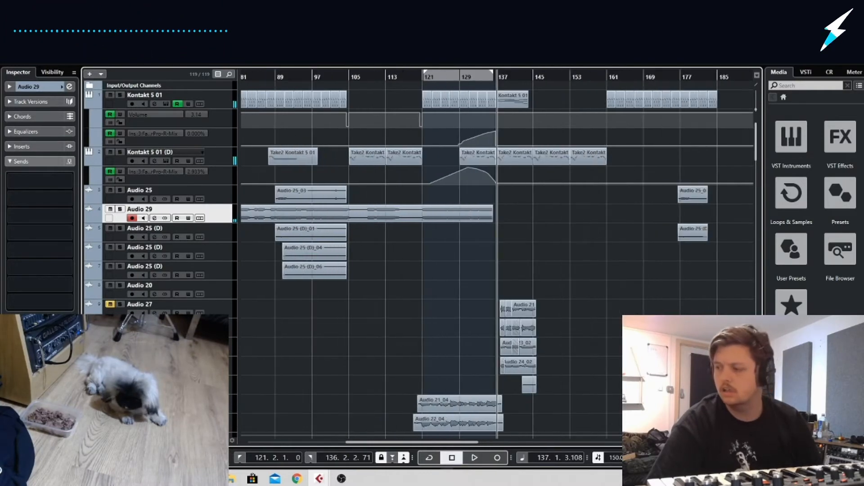
Retry lengthening the Audio 29 event beyond its recorded end, inspecting it closely around bar 137
{"action": "left_click", "coordinate": [480, 220]}
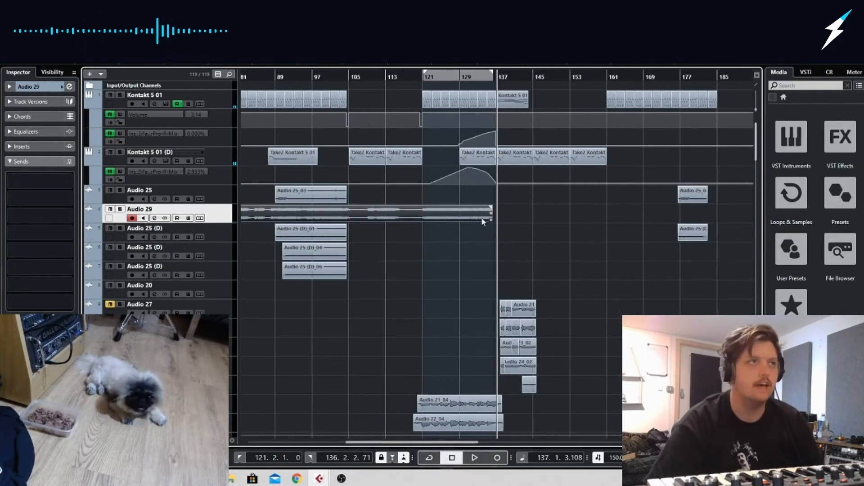
{"action": "left_click_drag", "start_coordinate": [493, 221], "coordinate": [531, 223]}
{"action": "left_click", "coordinate": [518, 238]}
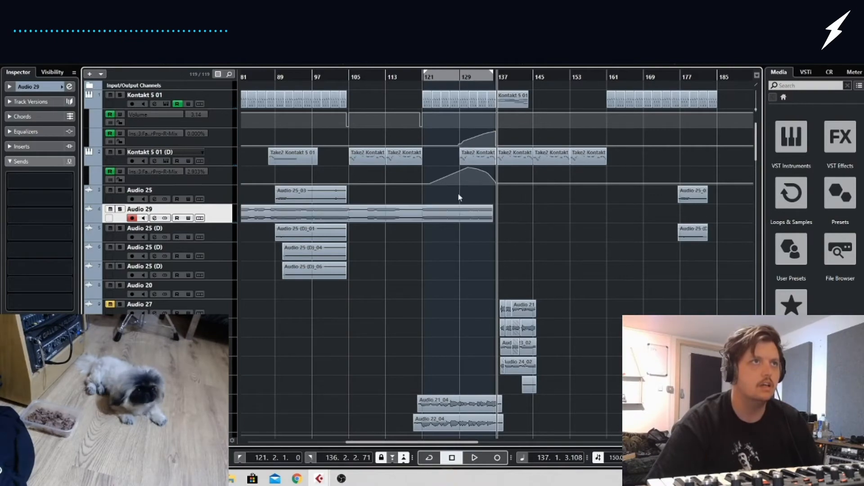
{"action": "key", "text": "h"}
{"action": "key", "text": "h"}
{"action": "key", "text": "h"}
{"action": "key", "text": "h"}
{"action": "key", "text": "h"}
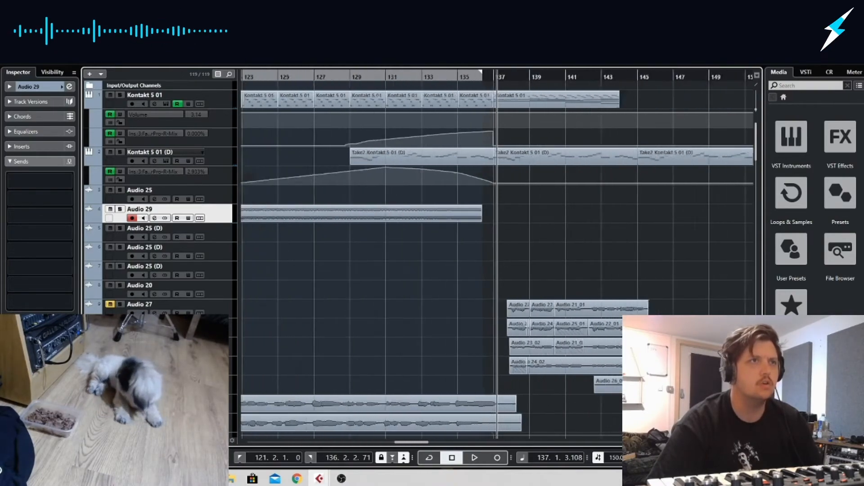
{"action": "key", "text": "g"}
{"action": "key", "text": "g"}
{"action": "key", "text": "g"}
{"action": "key", "text": "g"}
{"action": "key", "text": "g"}
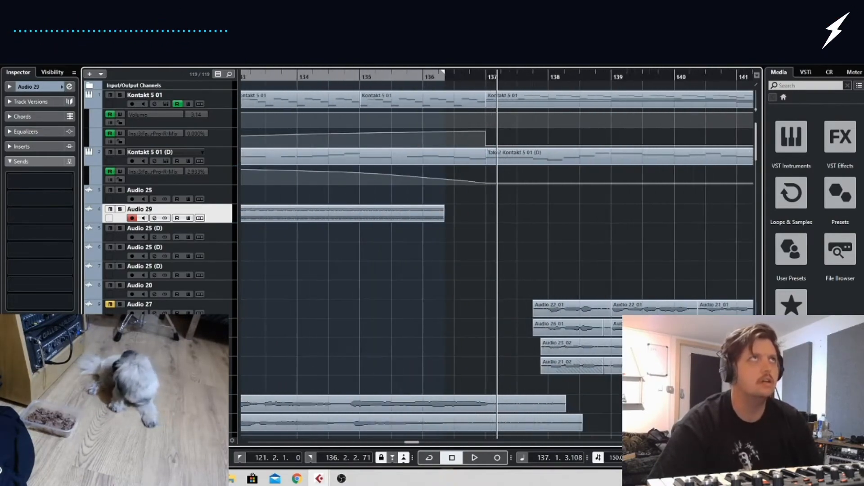
{"action": "left_click_drag", "start_coordinate": [423, 248], "coordinate": [217, 221]}
{"action": "left_click_drag", "start_coordinate": [615, 254], "coordinate": [761, 264]}
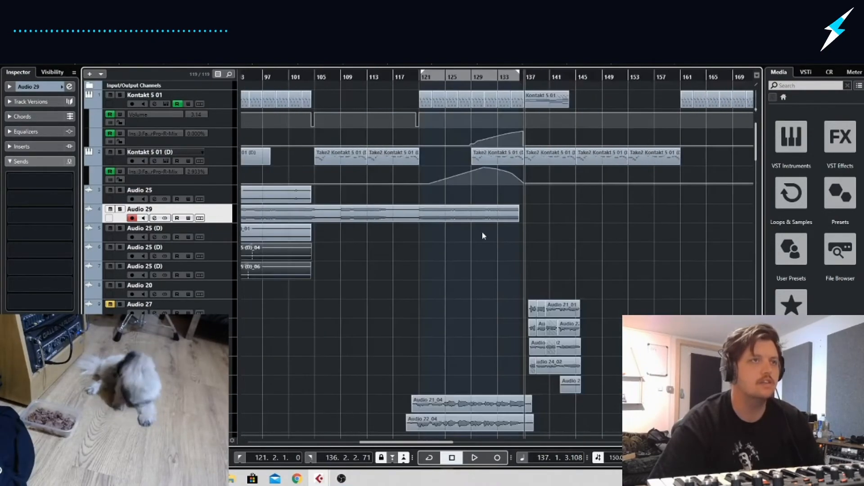
Try to record a continuation of Audio 29 from bar 135 with input monitoring on
{"action": "left_click", "coordinate": [512, 75]}
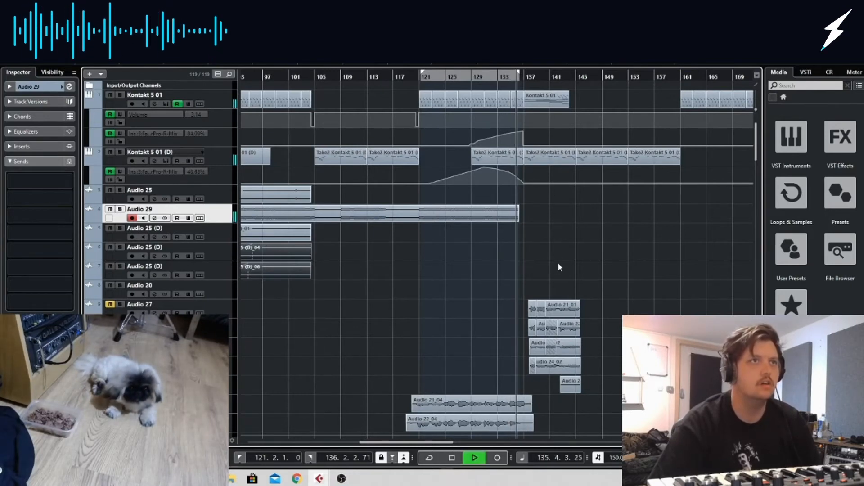
{"action": "key", "text": "space"}
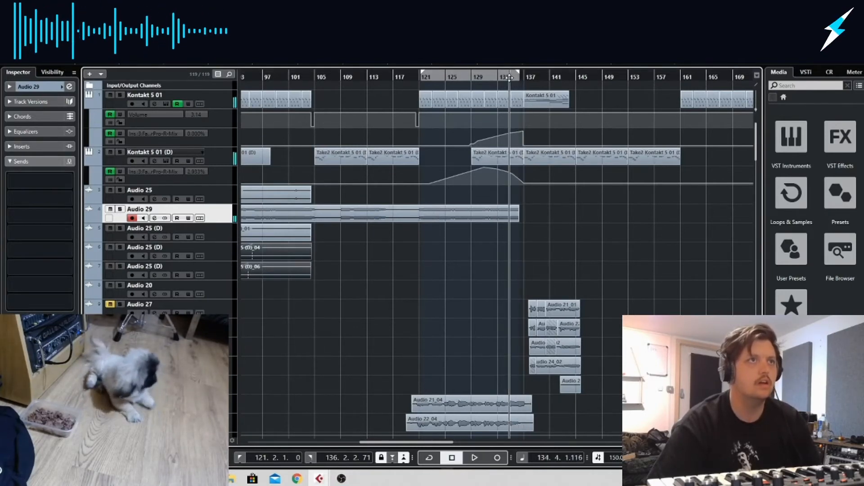
{"action": "left_click", "coordinate": [497, 458]}
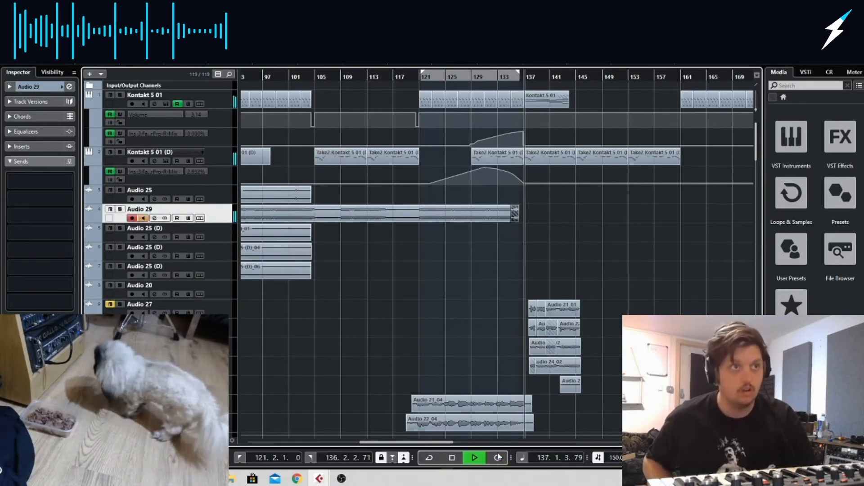
{"action": "key", "text": "space"}
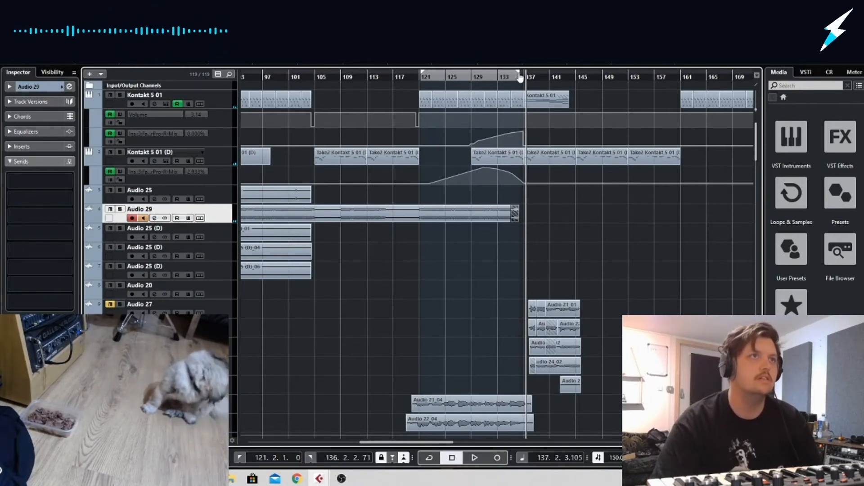
Set the right locator to 130.3.1.0 and record a new Audio 29 take from about bar 134 to bar 148
{"action": "key", "text": "End"}
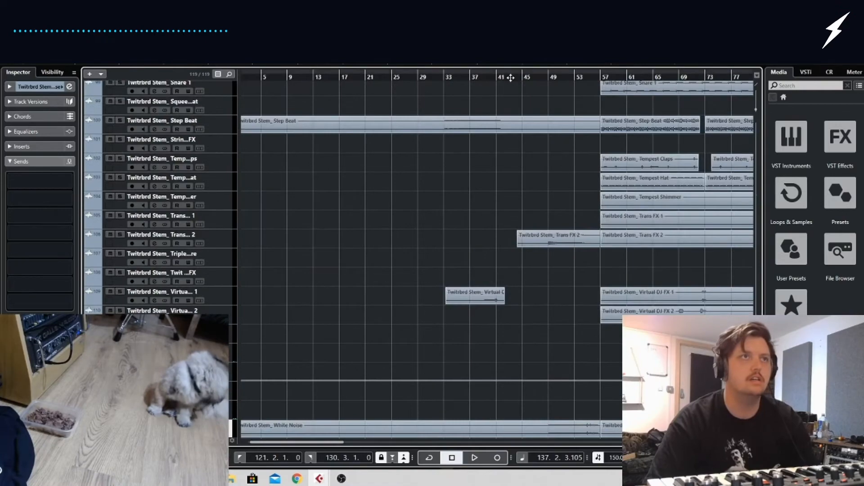
{"action": "left_click_drag", "start_coordinate": [323, 451], "coordinate": [480, 447]}
{"action": "scroll", "coordinate": [446, 224], "scroll_direction": "up", "scroll_amount": 6}
{"action": "scroll", "coordinate": [444, 223], "scroll_direction": "up", "scroll_amount": 20}
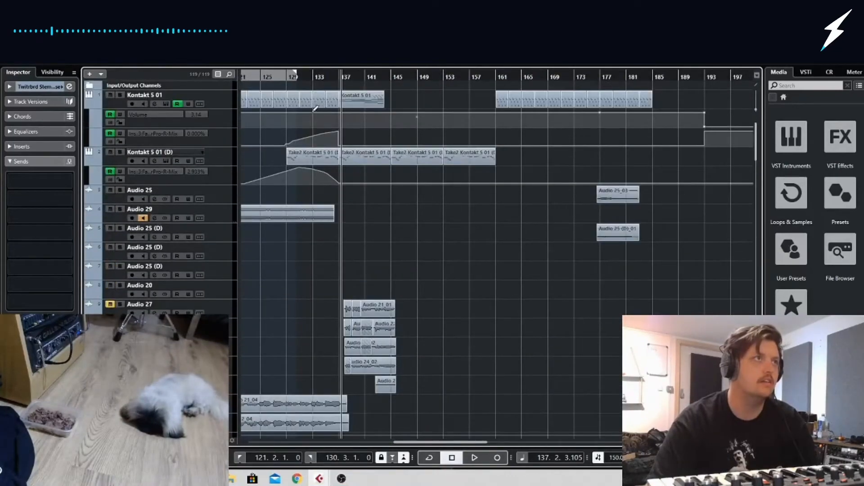
{"action": "left_click", "coordinate": [311, 79]}
{"action": "key", "text": "space"}
{"action": "left_click", "coordinate": [497, 458]}
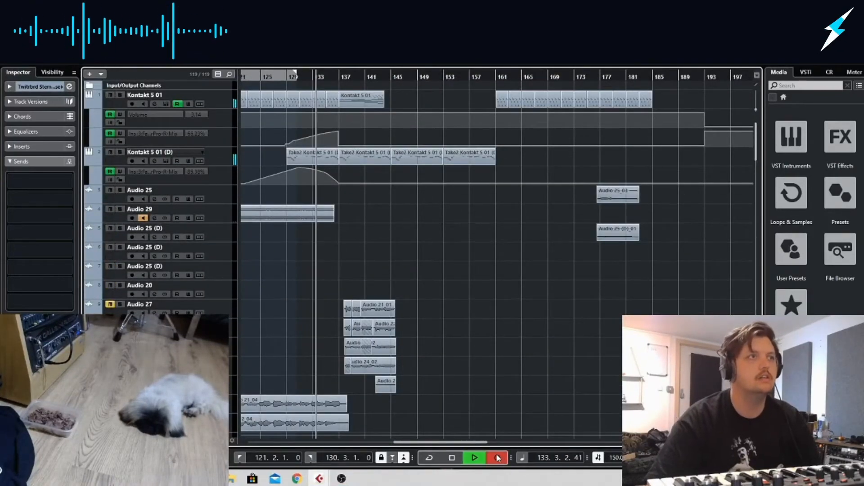
{"action": "left_click", "coordinate": [122, 221]}
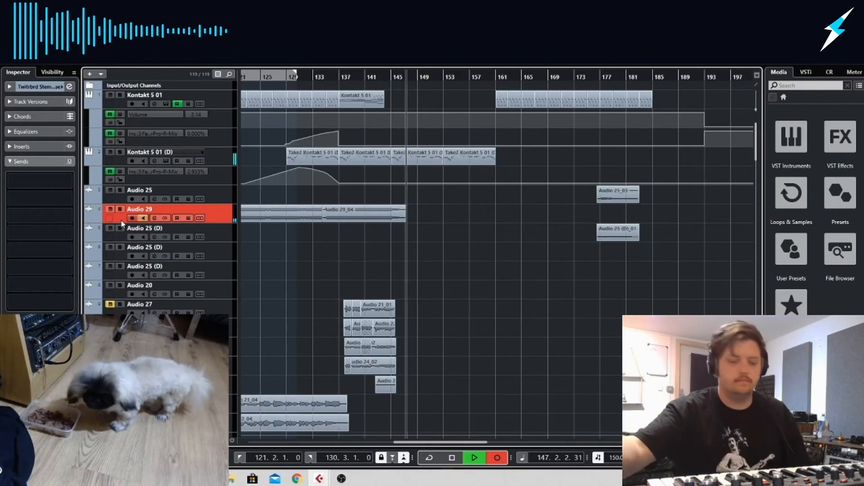
{"action": "key", "text": "space"}
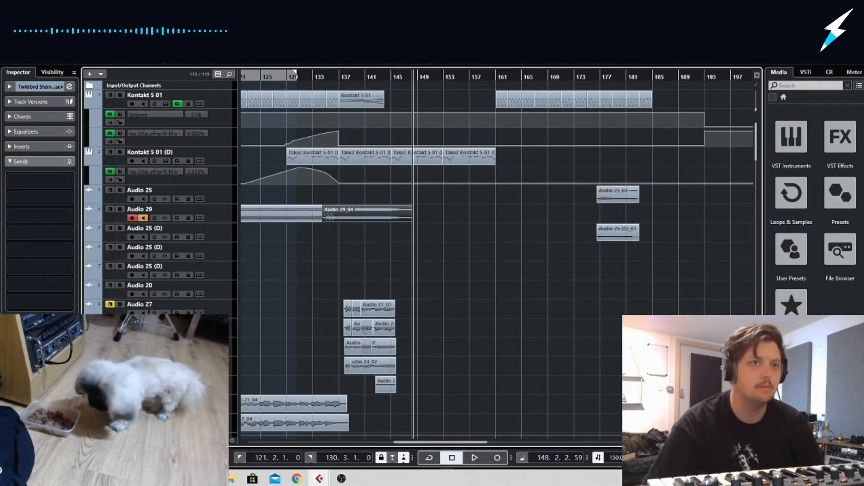
Trim the start of the long Audio 29 recording to about bar 9
{"action": "key", "text": "g"}
{"action": "key", "text": "g"}
{"action": "key", "text": "g"}
{"action": "key", "text": "g"}
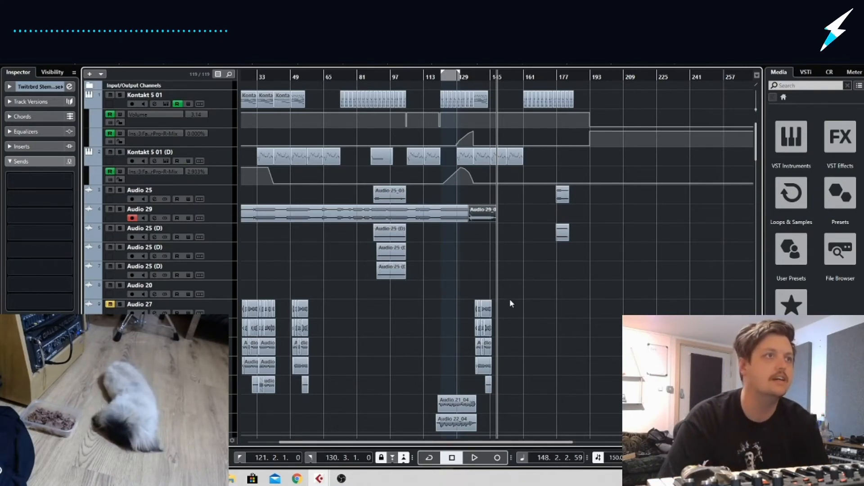
{"action": "key", "text": "g"}
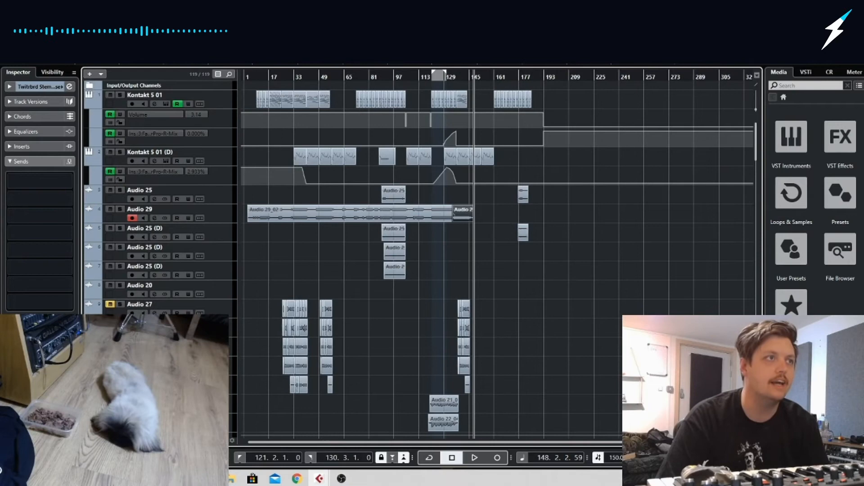
{"action": "left_click_drag", "start_coordinate": [247, 219], "coordinate": [260, 219]}
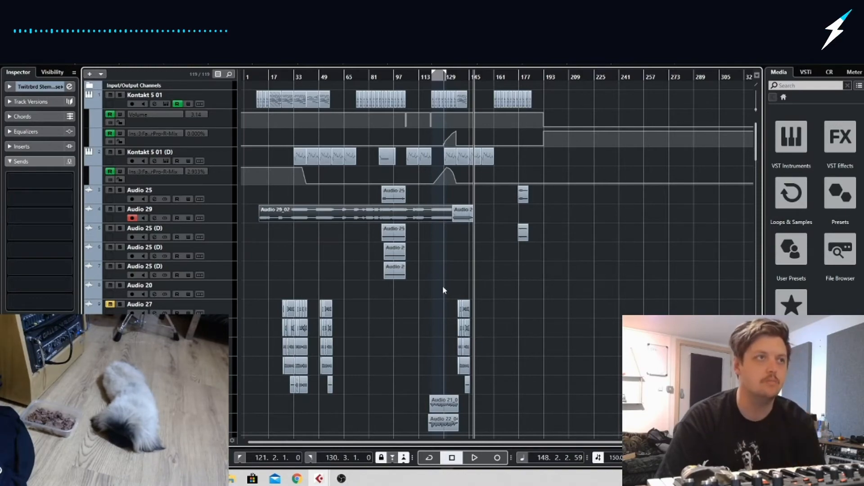
{"action": "scroll", "coordinate": [448, 266], "scroll_direction": "down", "scroll_amount": 10}
{"action": "scroll", "coordinate": [444, 292], "scroll_direction": "down", "scroll_amount": 20}
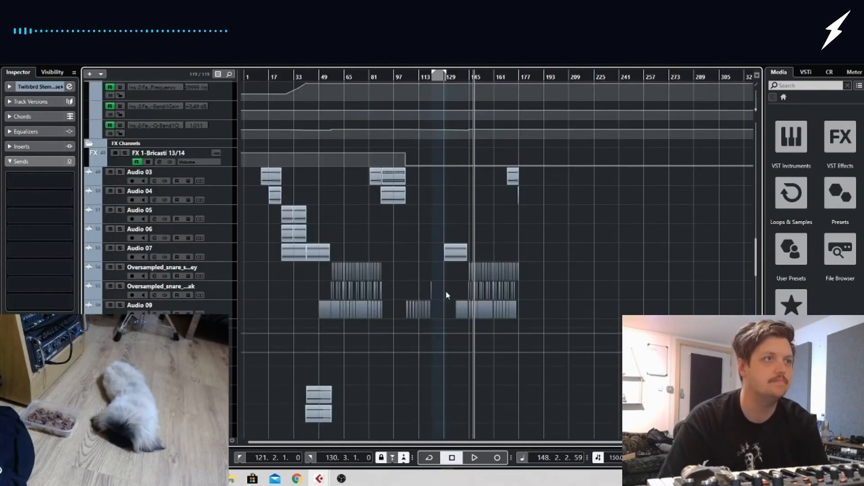
{"action": "left_click_drag", "start_coordinate": [756, 416], "coordinate": [775, 107]}
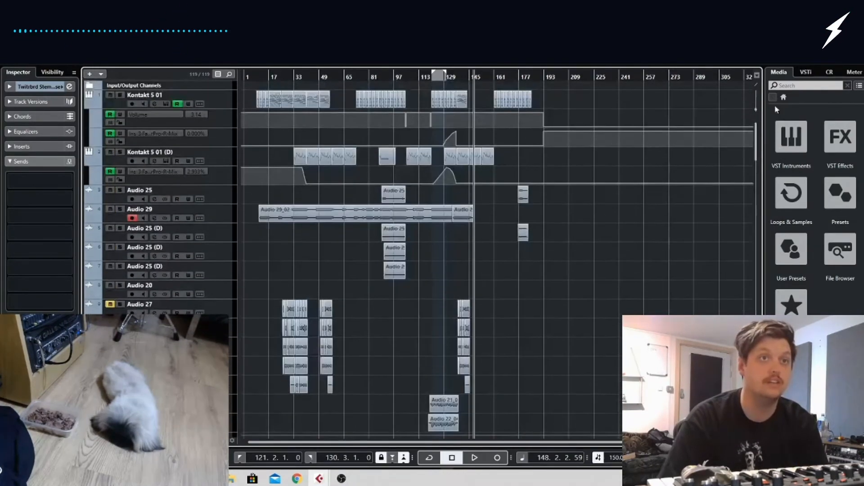
{"action": "right_click", "coordinate": [756, 135]}
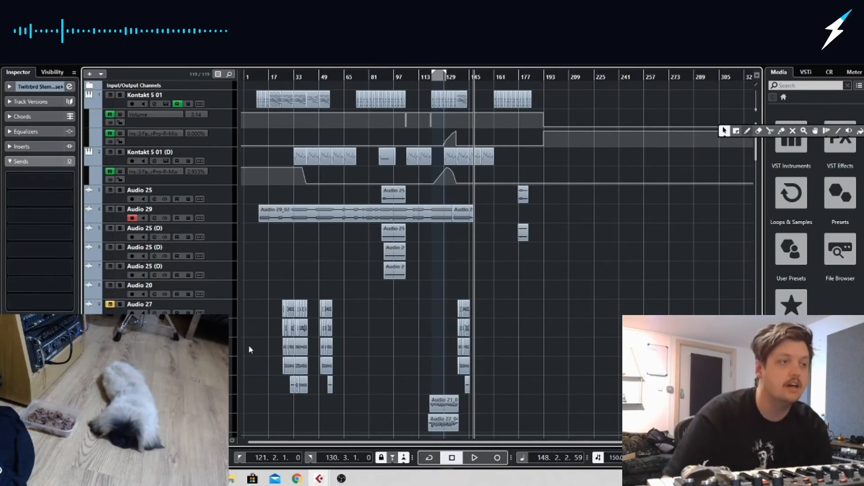
{"action": "left_click", "coordinate": [341, 478]}
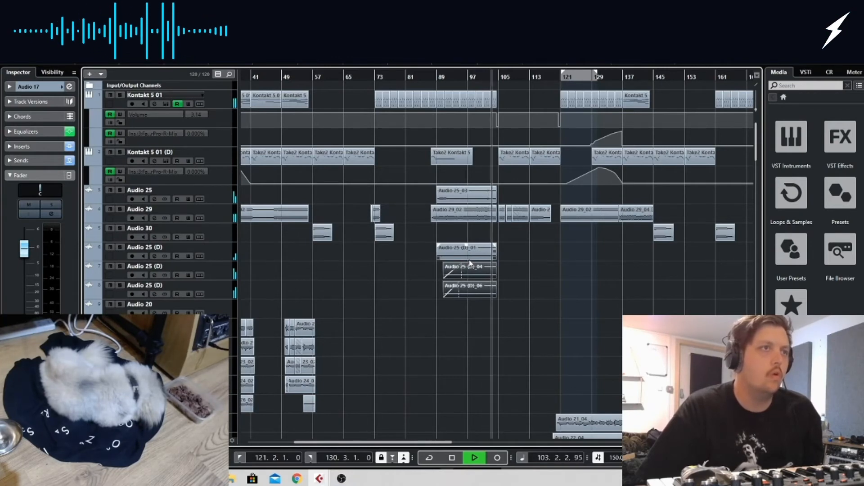
Move the Audio 25 track below Audio 30 and give the two lower Audio 25 (D) events short fade-outs before bar 105
{"action": "left_click_drag", "start_coordinate": [211, 195], "coordinate": [216, 237]}
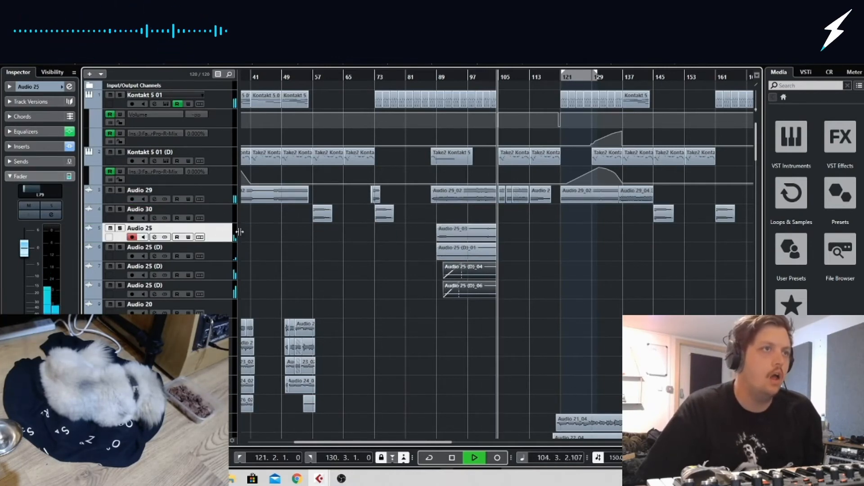
{"action": "left_click", "coordinate": [485, 77]}
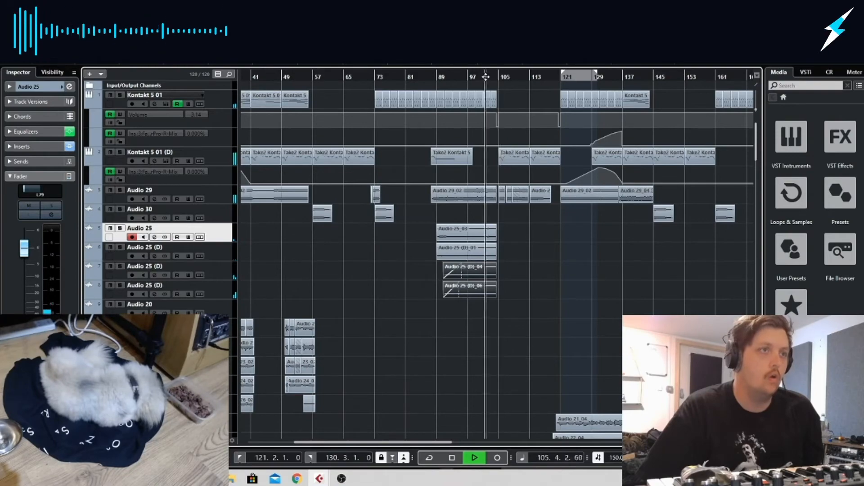
{"action": "key", "text": "h"}
{"action": "key", "text": "h"}
{"action": "key", "text": "h"}
{"action": "left_click_drag", "start_coordinate": [553, 302], "coordinate": [533, 264]}
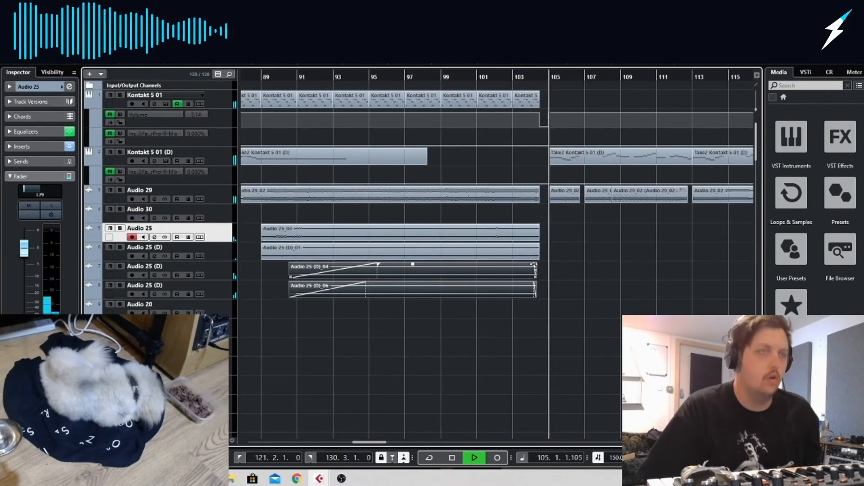
{"action": "left_click", "coordinate": [581, 246]}
{"action": "scroll", "coordinate": [581, 246], "scroll_direction": "right", "scroll_amount": 3}
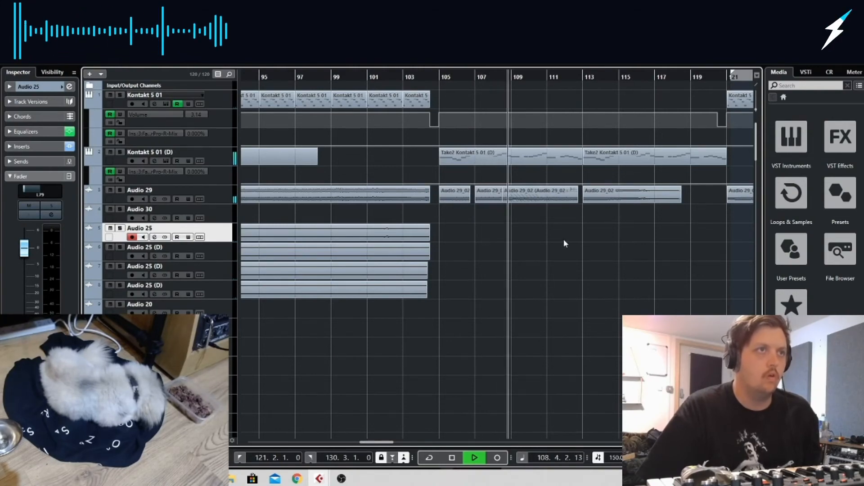
Lower the Audio 29 track's volume slightly during playback around bar 135, and select the Audio 30 track
{"action": "scroll", "coordinate": [516, 296], "scroll_direction": "down", "scroll_amount": 10}
{"action": "scroll", "coordinate": [517, 301], "scroll_direction": "down", "scroll_amount": 2}
{"action": "scroll", "coordinate": [518, 300], "scroll_direction": "up", "scroll_amount": 6}
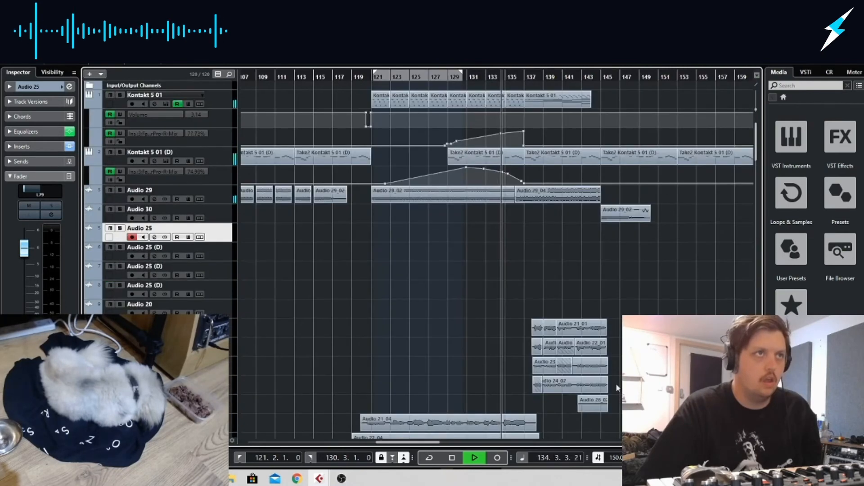
{"action": "left_click", "coordinate": [208, 199]}
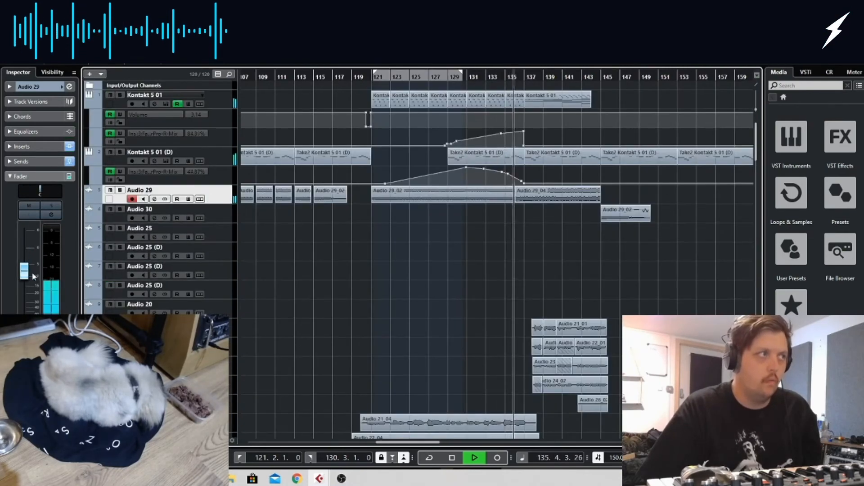
{"action": "left_click_drag", "start_coordinate": [32, 274], "coordinate": [32, 277]}
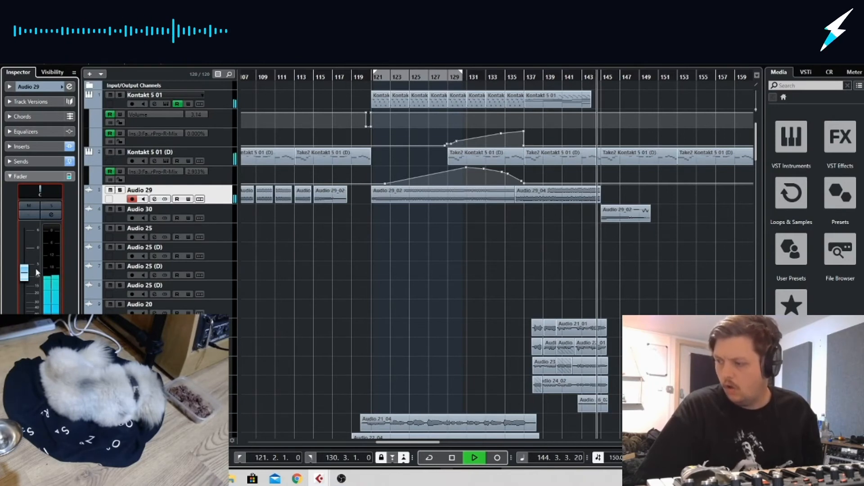
{"action": "left_click", "coordinate": [282, 206]}
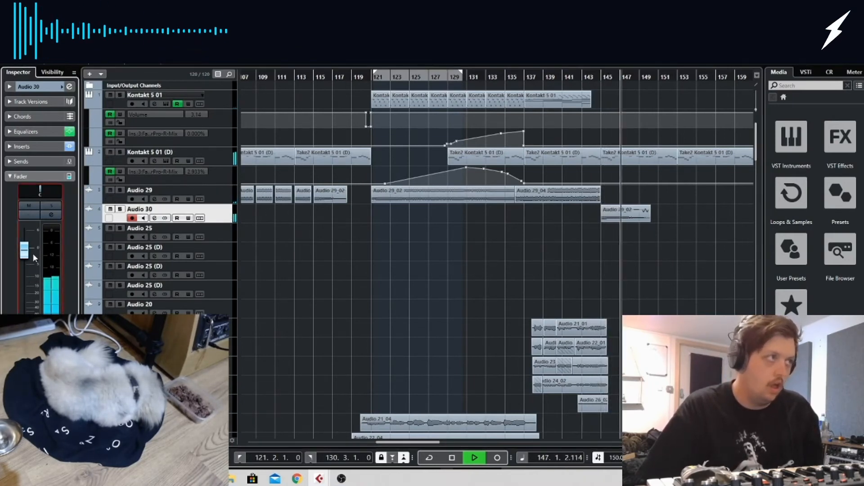
{"action": "key", "text": "space"}
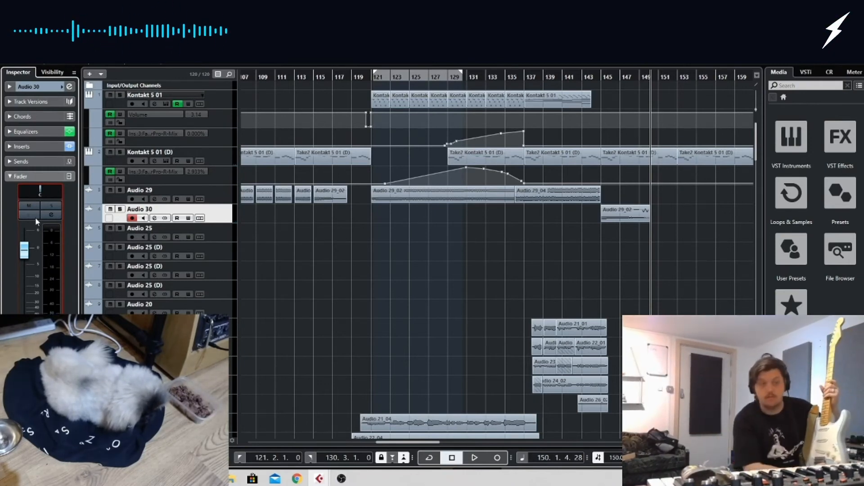
Open the audio connections and examine the configured input buses
{"action": "key", "text": "F4"}
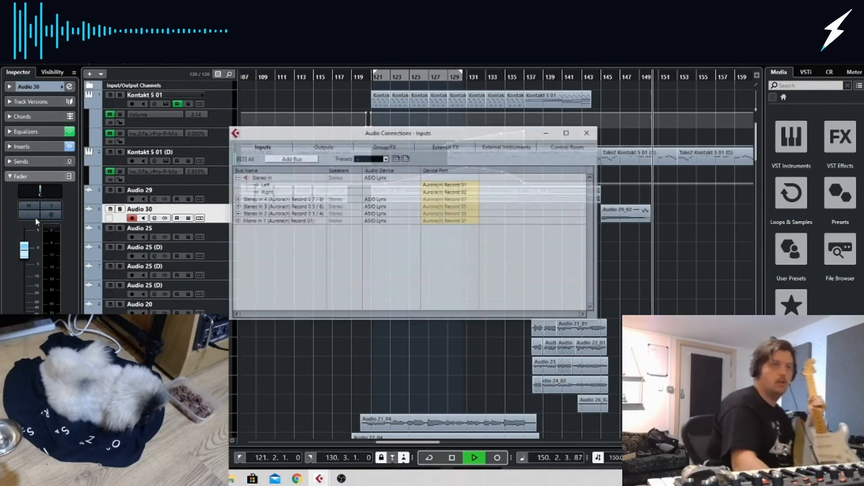
{"action": "key", "text": "space"}
{"action": "key", "text": "F4"}
{"action": "key", "text": "F4"}
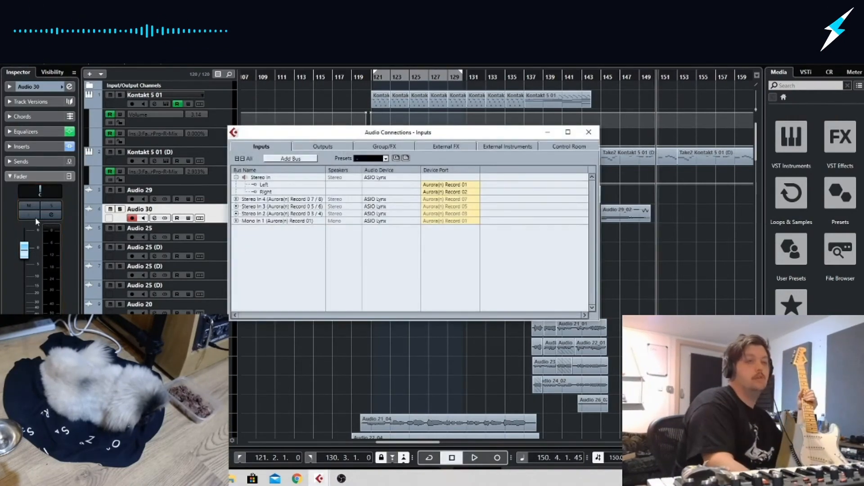
Bypass the FabFilter Pro-L insert on the Stereo Out channel in the mixer
{"action": "key", "text": "F3"}
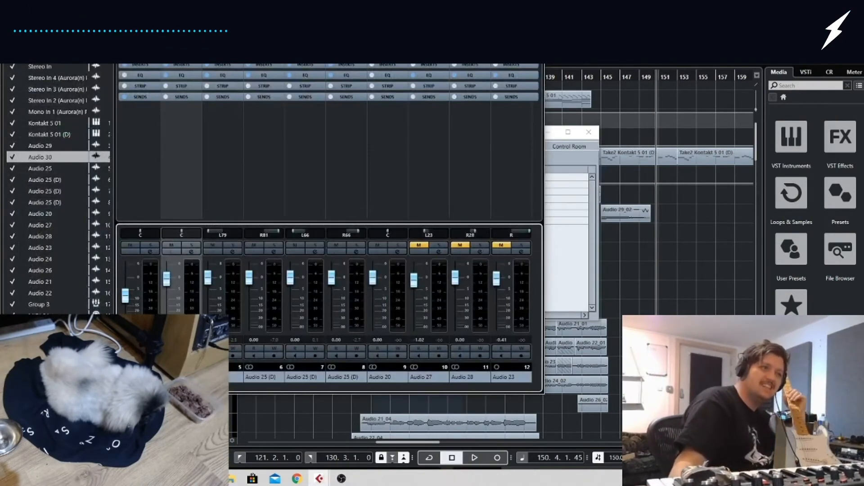
{"action": "left_click_drag", "start_coordinate": [160, 387], "coordinate": [547, 408]}
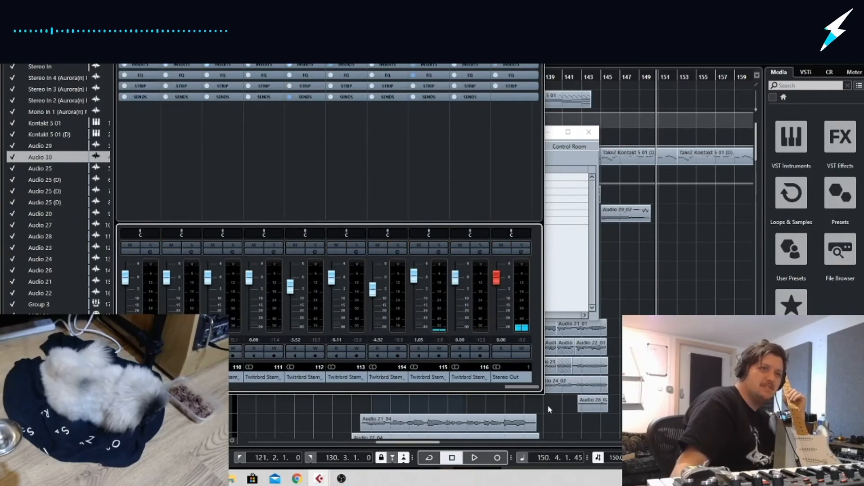
{"action": "left_click", "coordinate": [514, 253]}
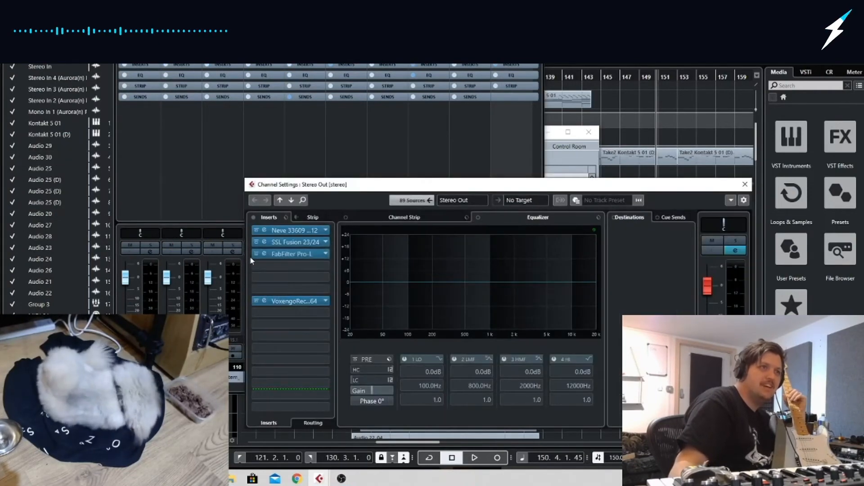
{"action": "left_click", "coordinate": [258, 254]}
{"action": "key", "text": "space"}
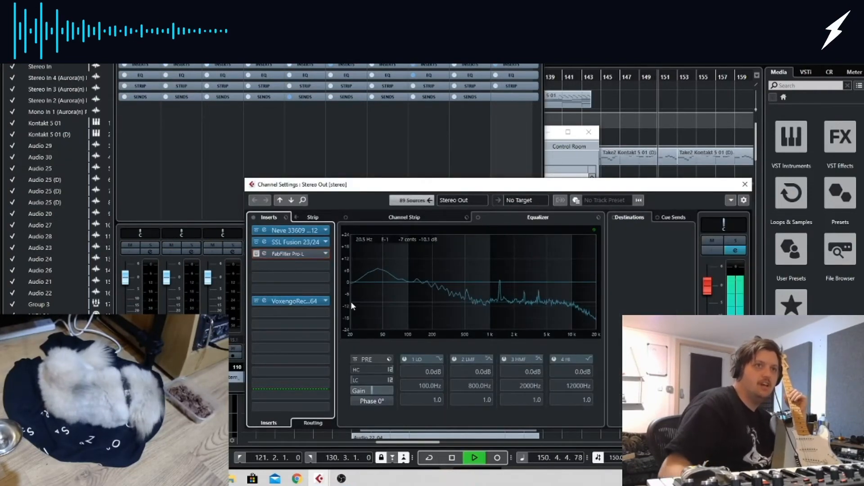
{"action": "left_click", "coordinate": [745, 185]}
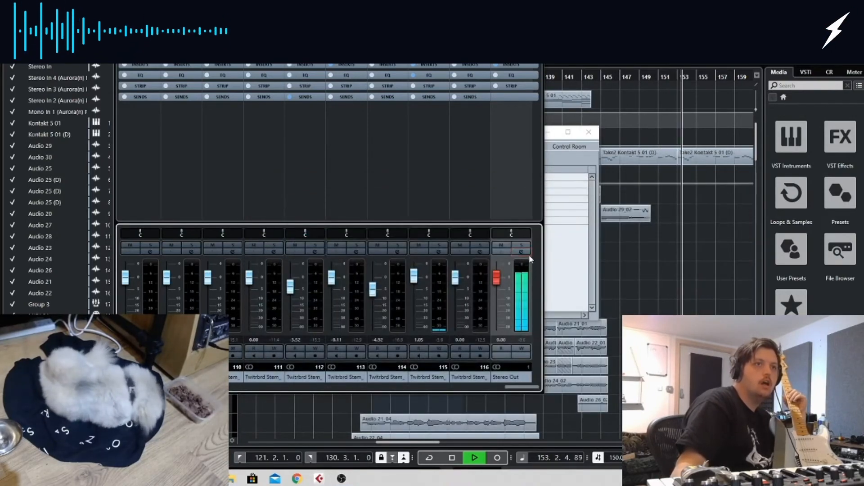
Check the Stereo Out's Pro-L limiter in its editor during playback, toggling its bypass, and close the mixer and connection windows
{"action": "left_click", "coordinate": [521, 251]}
{"action": "left_click", "coordinate": [293, 254]}
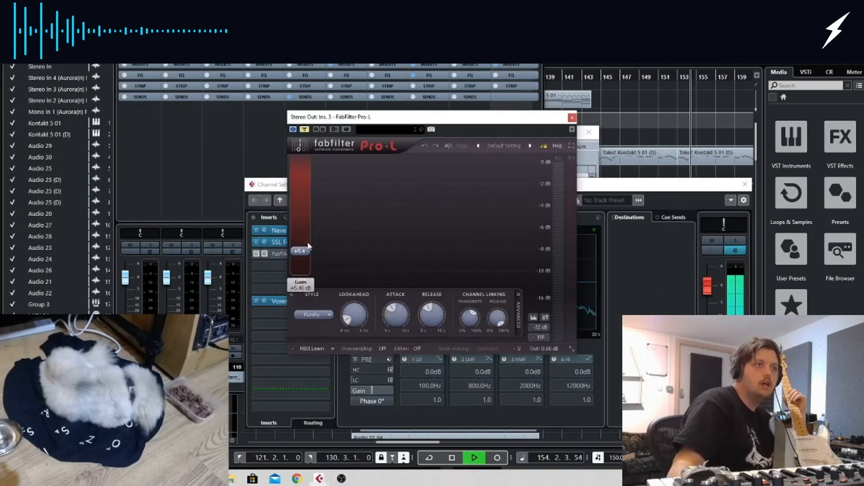
{"action": "left_click", "coordinate": [308, 128]}
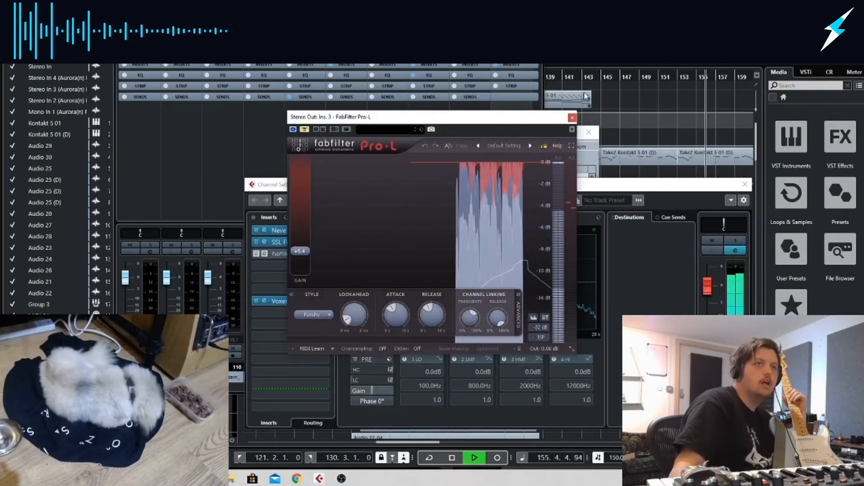
{"action": "left_click", "coordinate": [572, 118]}
{"action": "left_click", "coordinate": [588, 132]}
{"action": "left_click", "coordinate": [535, 14]}
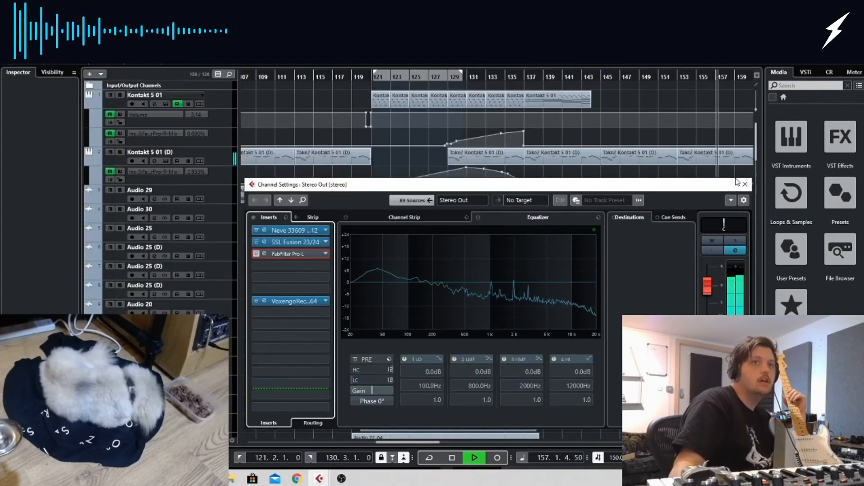
{"action": "left_click", "coordinate": [745, 184]}
{"action": "key", "text": "space"}
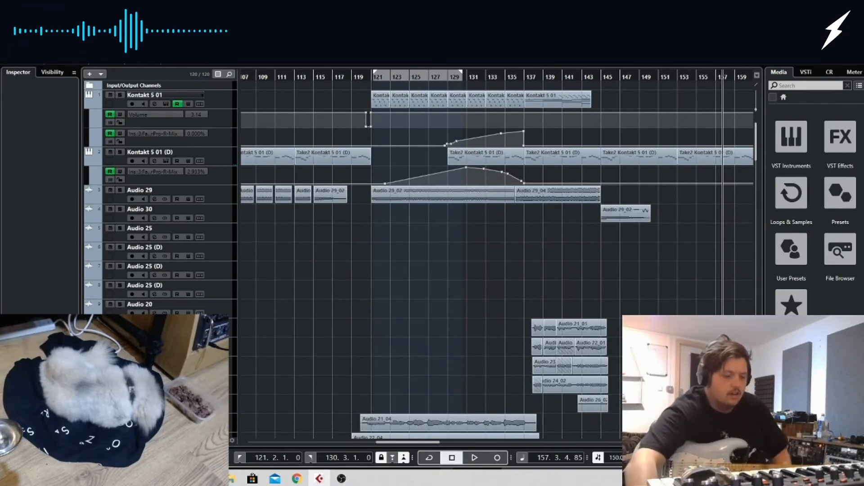
Examine the Stereo Out level from about bar 157 with the Pro-L limiter bypassed, checking the limiter's editor
{"action": "key", "text": "F3"}
{"action": "key", "text": "space"}
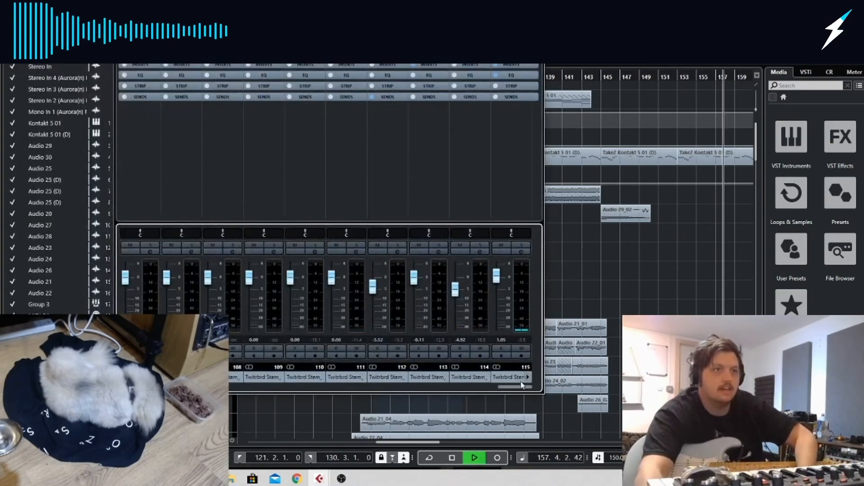
{"action": "left_click_drag", "start_coordinate": [521, 386], "coordinate": [547, 389]}
{"action": "left_click", "coordinate": [526, 251]}
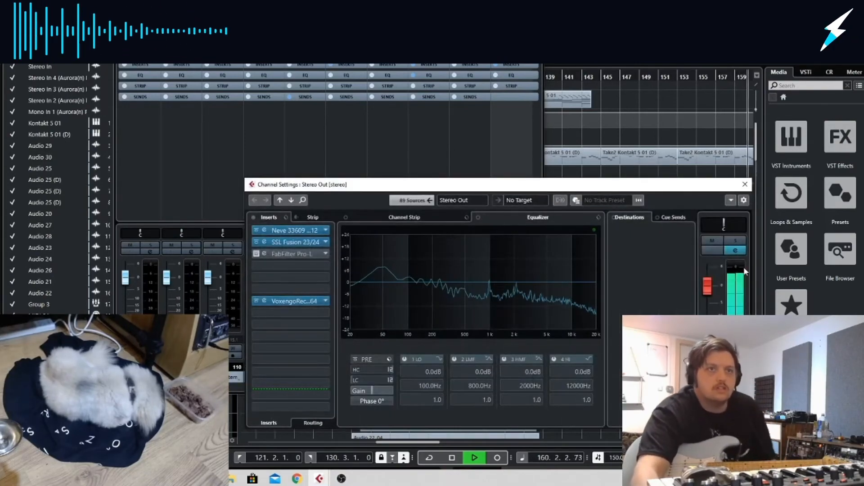
{"action": "key", "text": "space"}
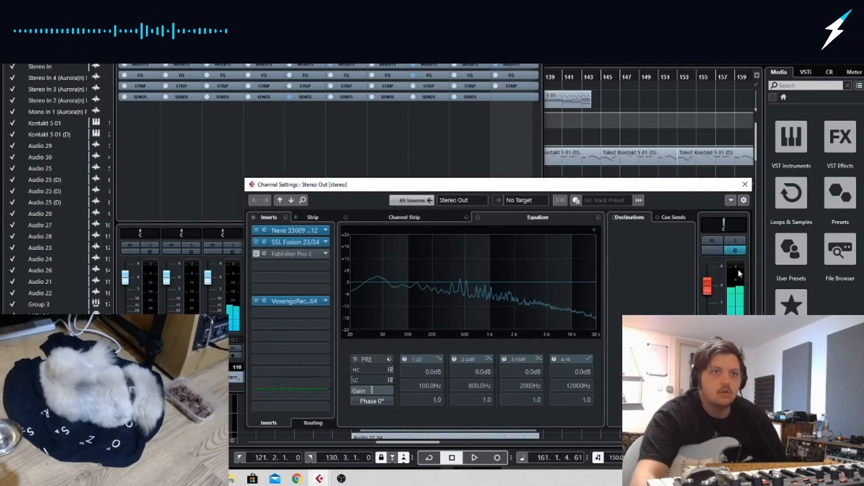
{"action": "left_click", "coordinate": [299, 252]}
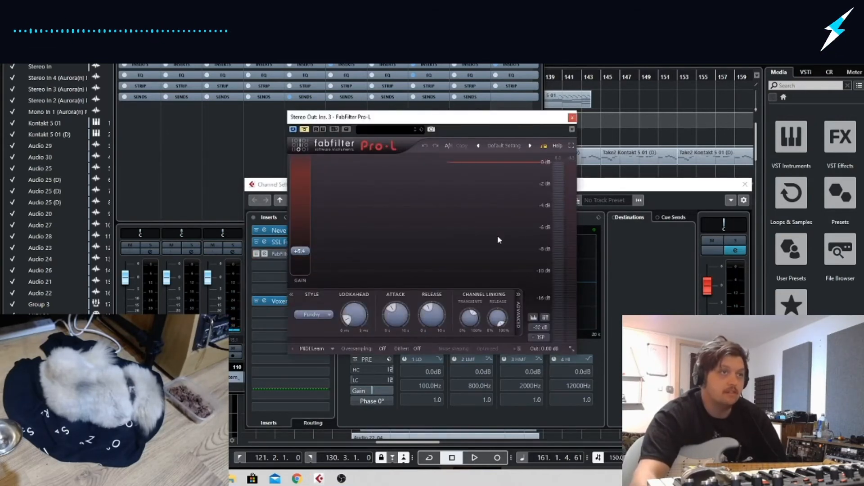
{"action": "key", "text": "space"}
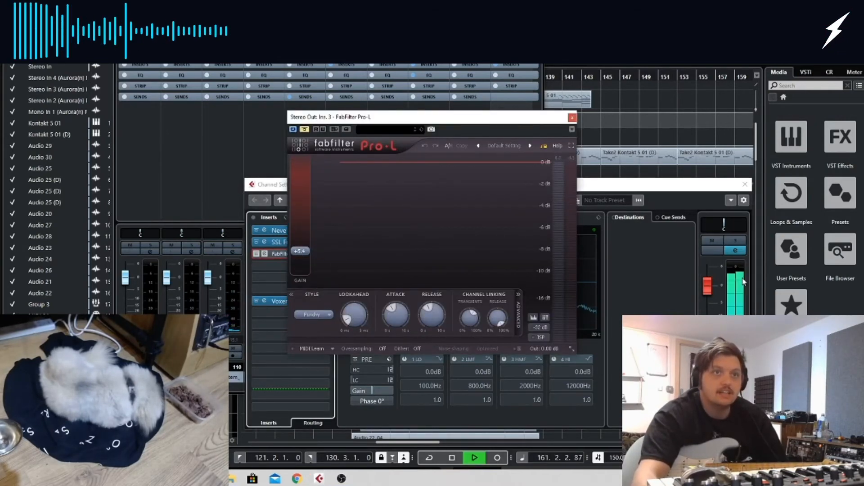
{"action": "key", "text": "space"}
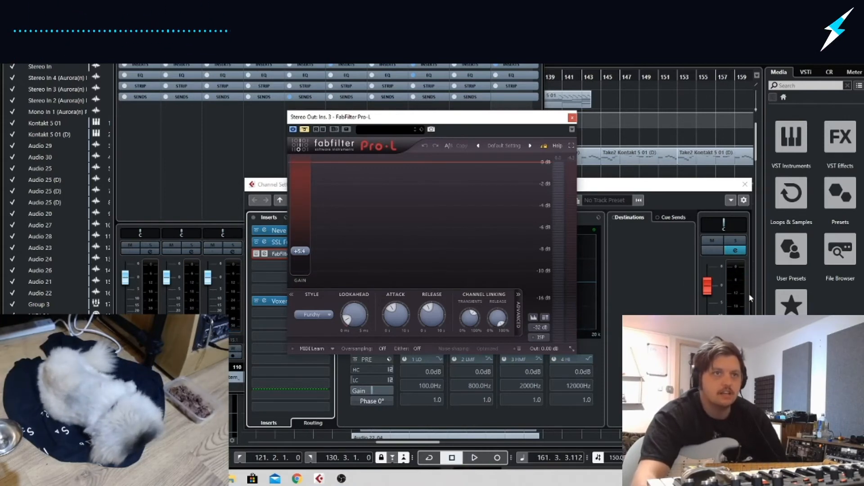
{"action": "left_click", "coordinate": [572, 118]}
Compare the Stereo Out with all inserts bypassed and active during playback, and close its channel settings and the mixer
{"action": "key", "text": "space"}
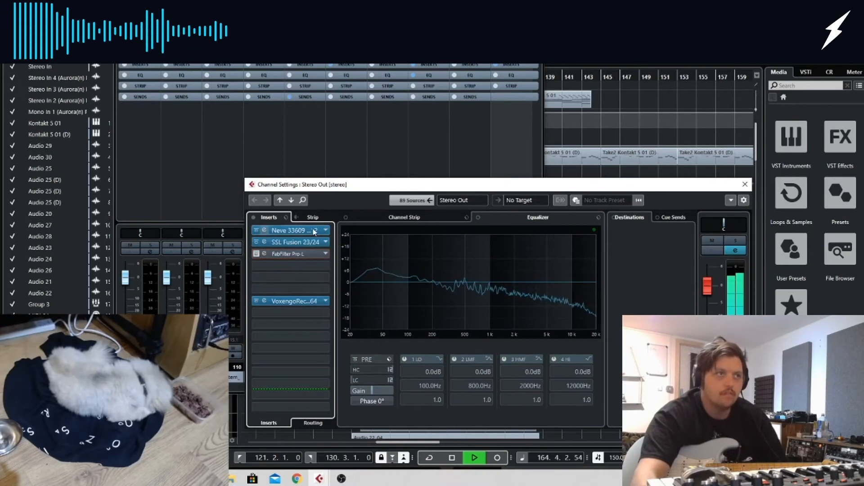
{"action": "left_click", "coordinate": [254, 218]}
{"action": "left_click", "coordinate": [254, 217]}
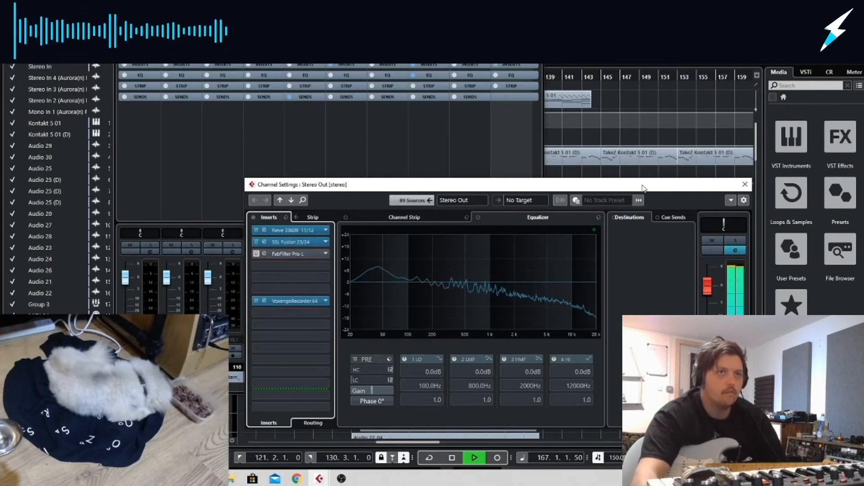
{"action": "left_click", "coordinate": [745, 184]}
{"action": "left_click", "coordinate": [535, 26]}
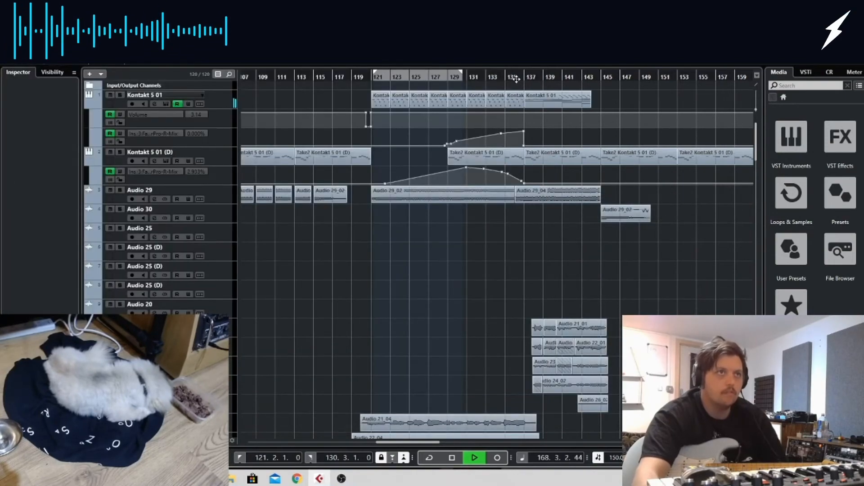
Play the arrangement from just before bar 121 and view the lower tracks
{"action": "left_click_drag", "start_coordinate": [391, 79], "coordinate": [363, 76]}
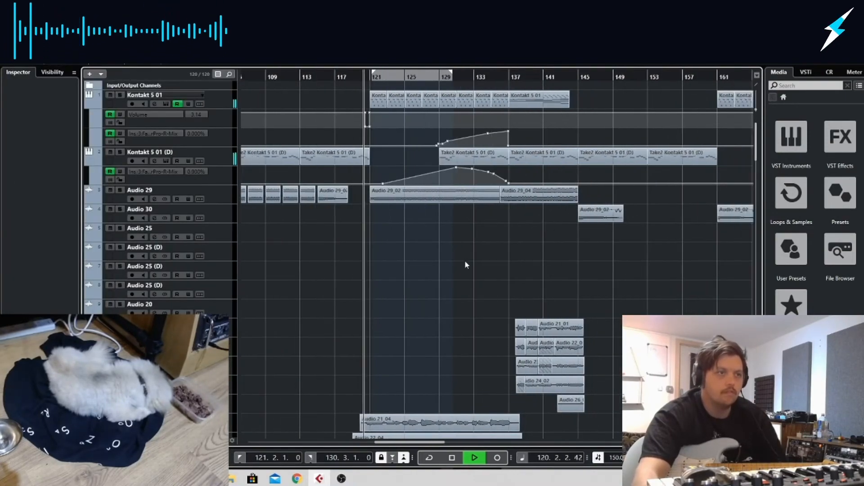
{"action": "scroll", "coordinate": [465, 262], "scroll_direction": "down", "scroll_amount": 3}
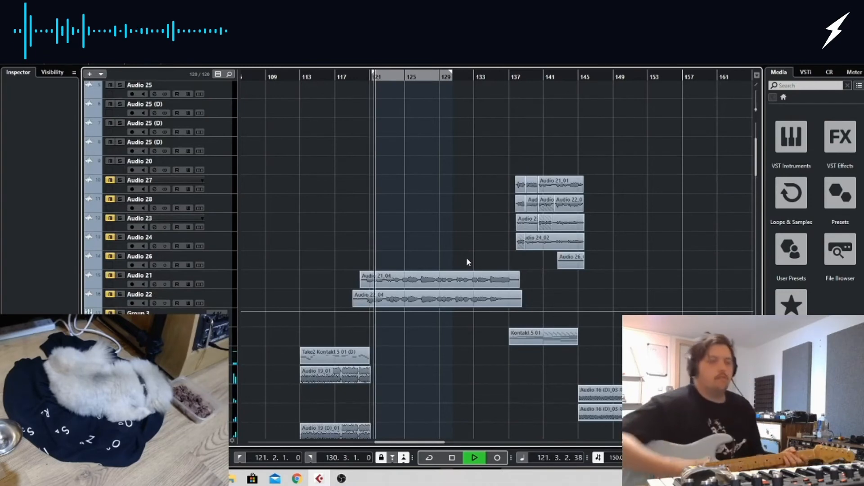
{"action": "key", "text": "space"}
Add an audio track below Audio 20 with the stereo input Aurora(n) Record 05 / 6, and turn on its monitoring
{"action": "right_click", "coordinate": [227, 158]}
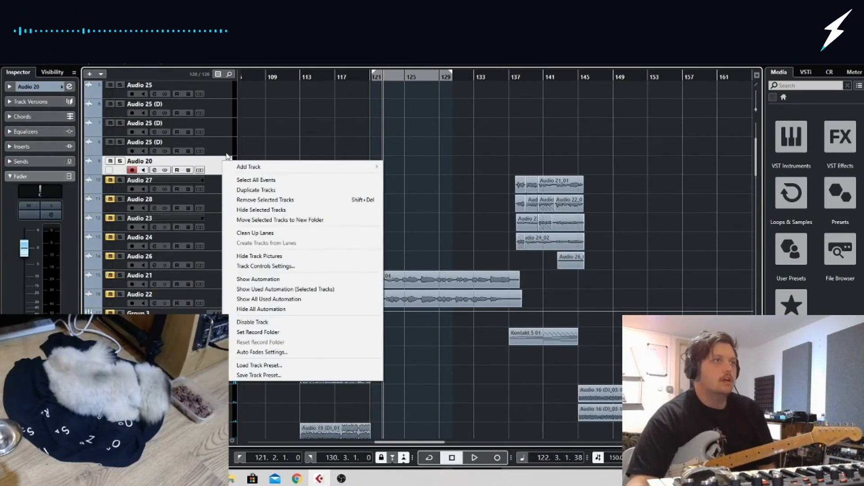
{"action": "mouse_move", "coordinate": [251, 168]}
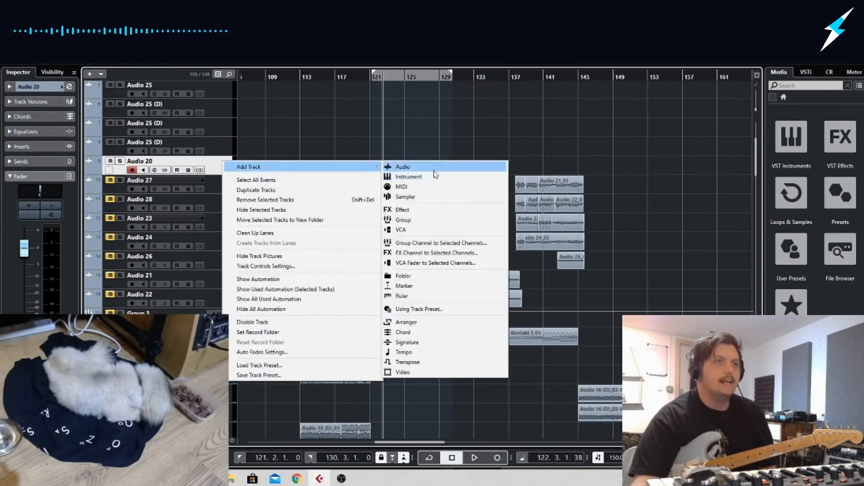
{"action": "left_click", "coordinate": [434, 170]}
{"action": "left_click", "coordinate": [455, 225]}
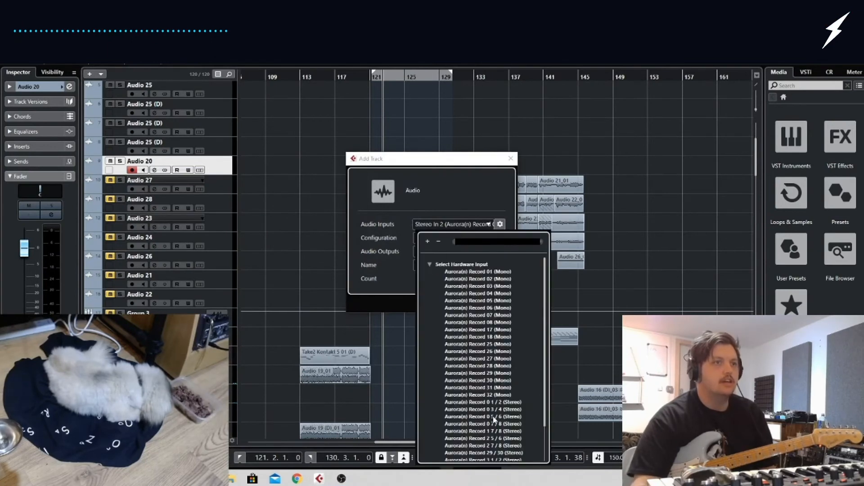
{"action": "left_click", "coordinate": [493, 416]}
{"action": "left_click", "coordinate": [464, 304]}
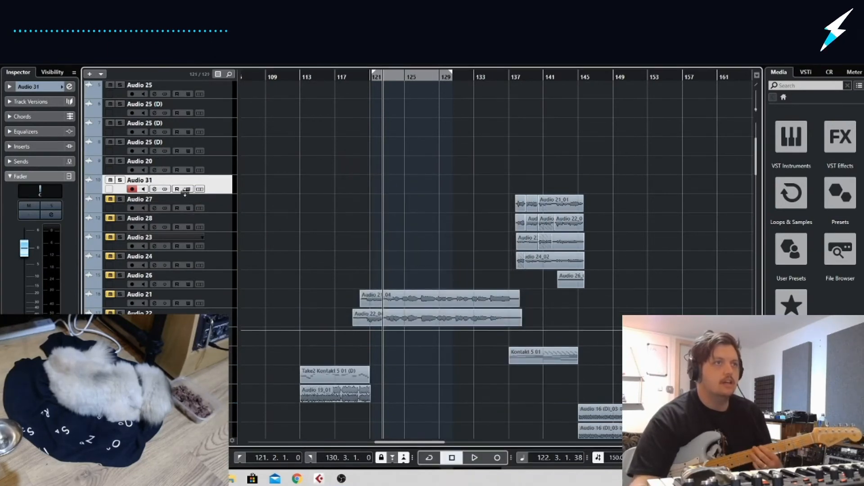
{"action": "left_click", "coordinate": [143, 189]}
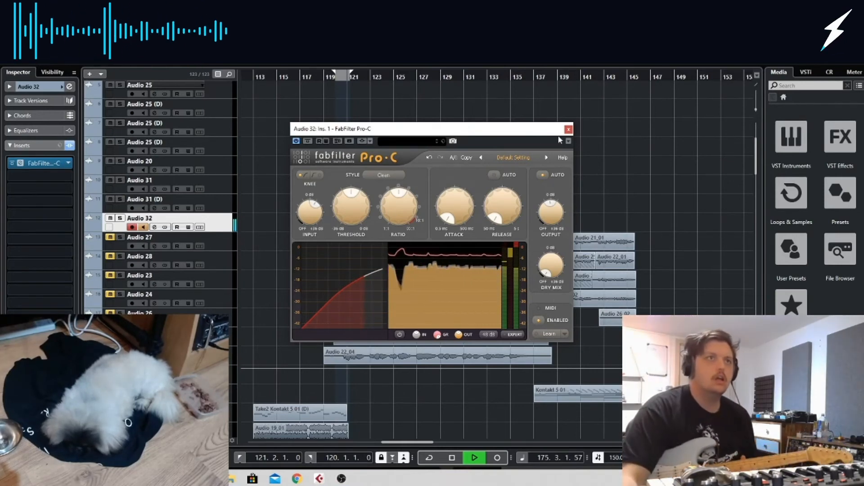
Close the FabFilter Pro-C editor on Audio 32 and play the section from about bar 175
{"action": "left_click", "coordinate": [569, 130]}
{"action": "left_click", "coordinate": [566, 76]}
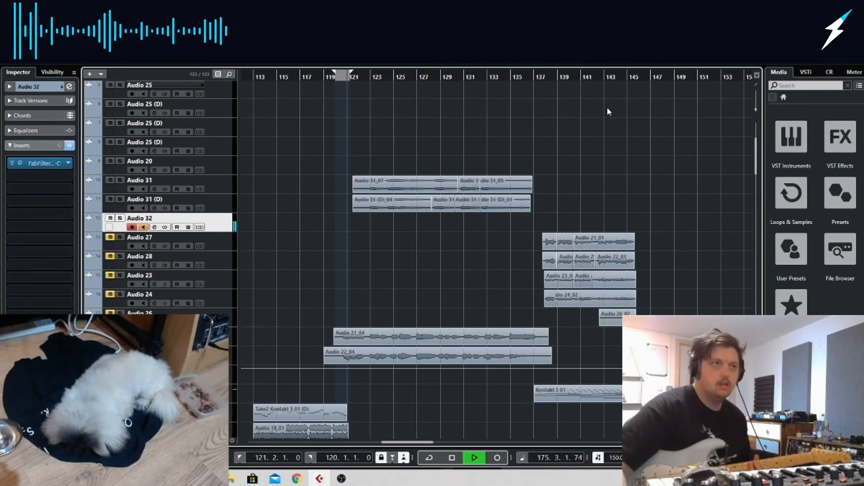
{"action": "left_click", "coordinate": [595, 75]}
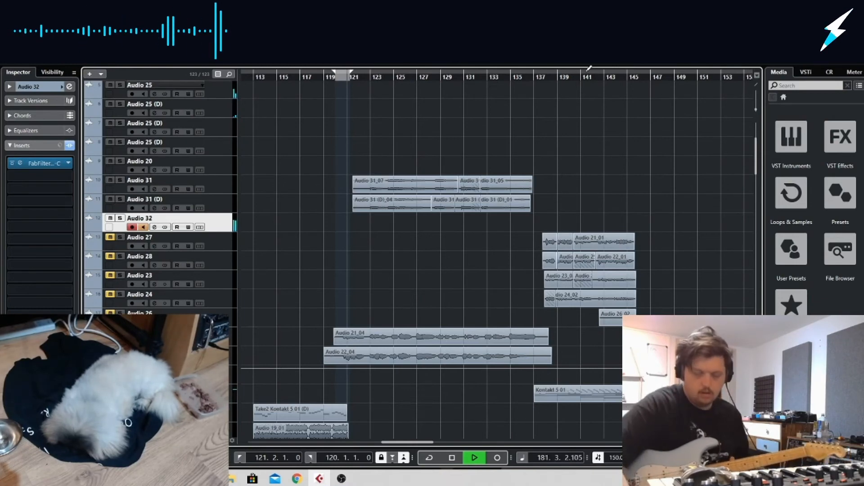
Try to record a take on Audio 32 from about bar 176 to 183, and undo the recording
{"action": "scroll", "coordinate": [722, 210], "scroll_direction": "right", "scroll_amount": 10}
{"action": "left_click", "coordinate": [366, 77]}
{"action": "left_click", "coordinate": [500, 457]}
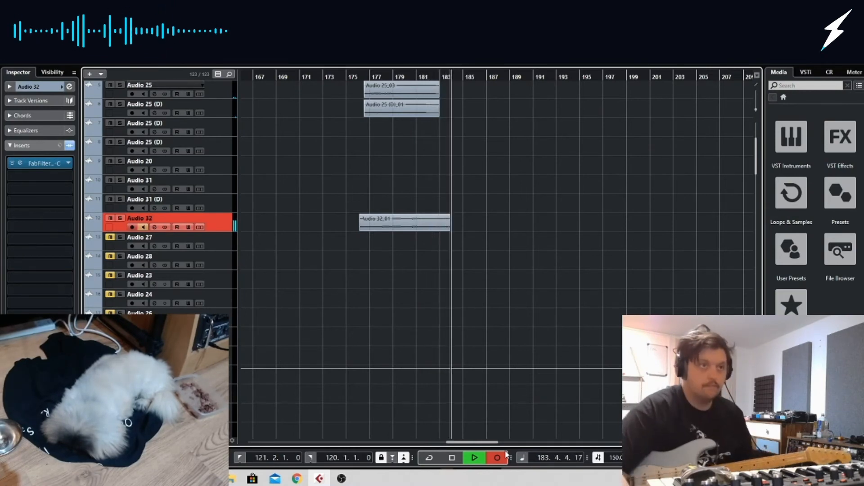
{"action": "left_click", "coordinate": [505, 454]}
{"action": "left_click", "coordinate": [362, 77]}
{"action": "key", "text": "ctrl+z"}
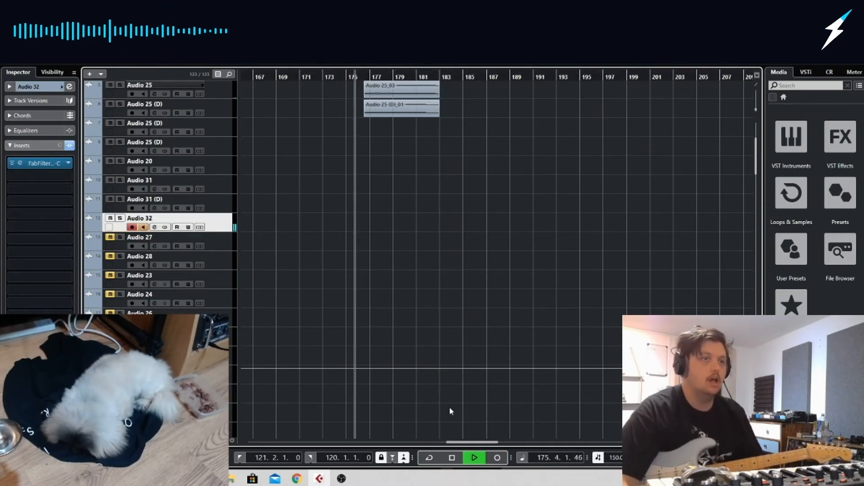
Try two more takes on Audio 32, both starting at about bar 176, and discard each recording
{"action": "left_click", "coordinate": [498, 458]}
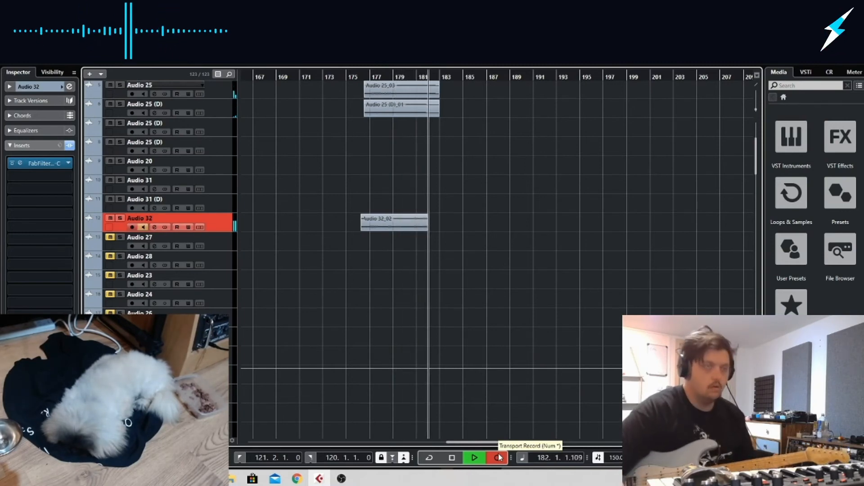
{"action": "key", "text": "space"}
{"action": "double_click", "coordinate": [352, 75]}
{"action": "key", "text": "Delete"}
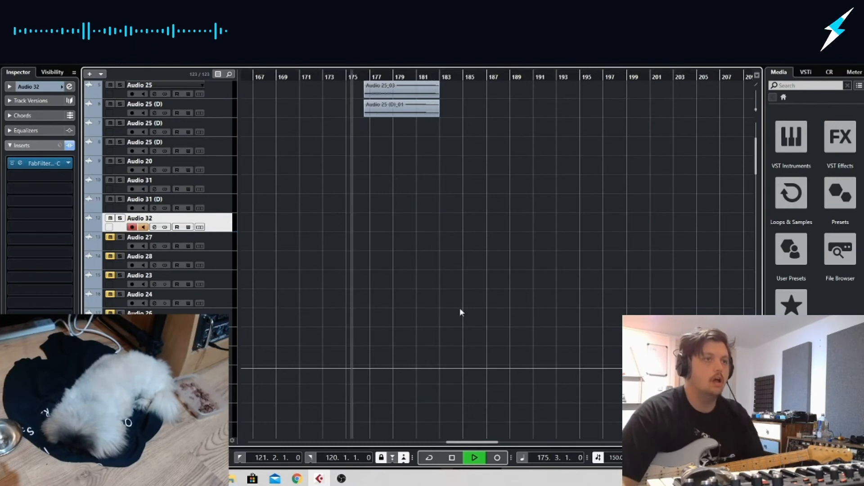
{"action": "left_click", "coordinate": [498, 458]}
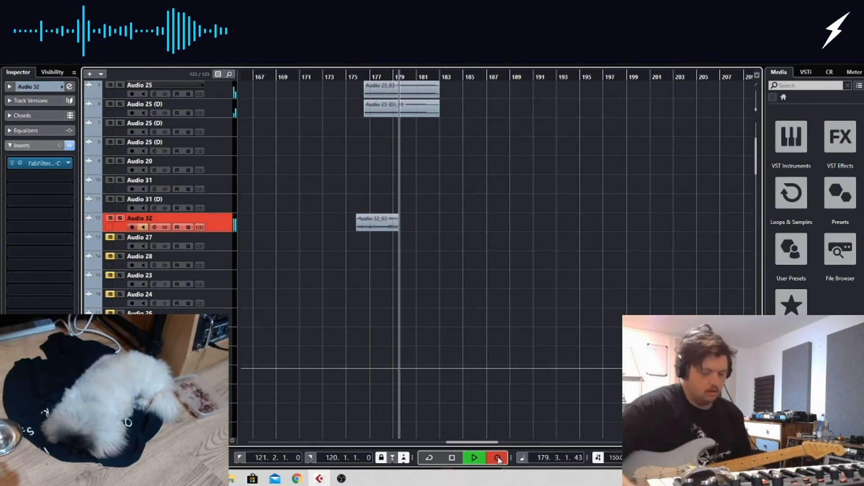
{"action": "left_click", "coordinate": [340, 77]}
{"action": "key", "text": "ctrl+z"}
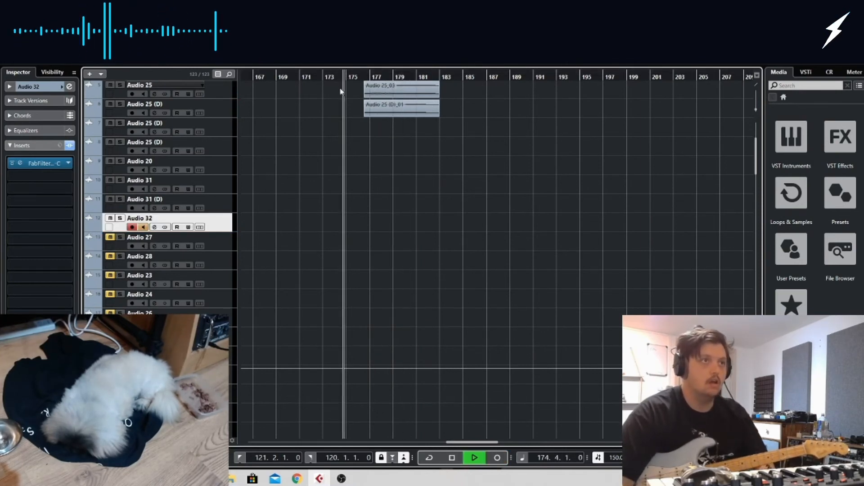
Try recording Audio 32 from about bar 175 and again slightly earlier, removing both short takes
{"action": "left_click", "coordinate": [498, 458]}
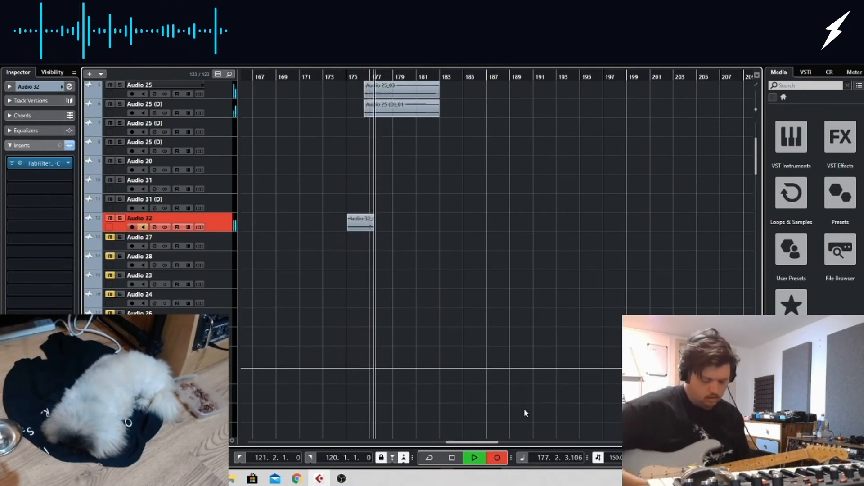
{"action": "key", "text": "space"}
{"action": "key", "text": "space"}
{"action": "key", "text": "ctrl+z"}
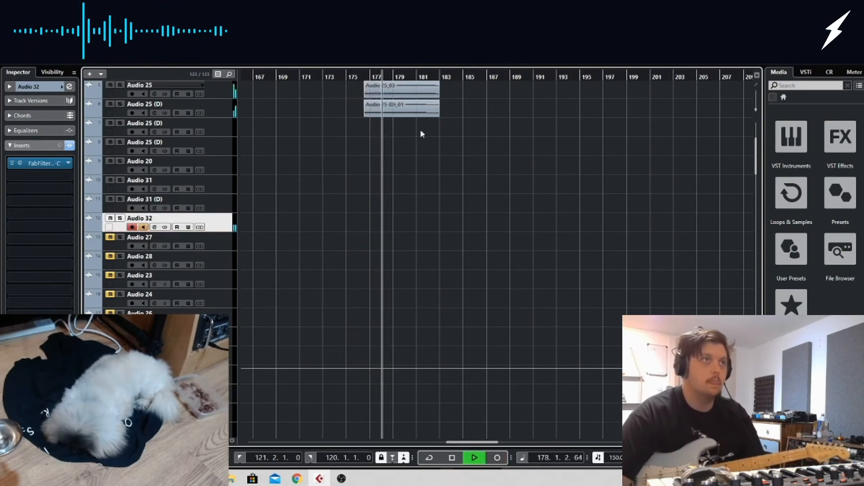
{"action": "left_click", "coordinate": [335, 77]}
{"action": "left_click", "coordinate": [497, 457]}
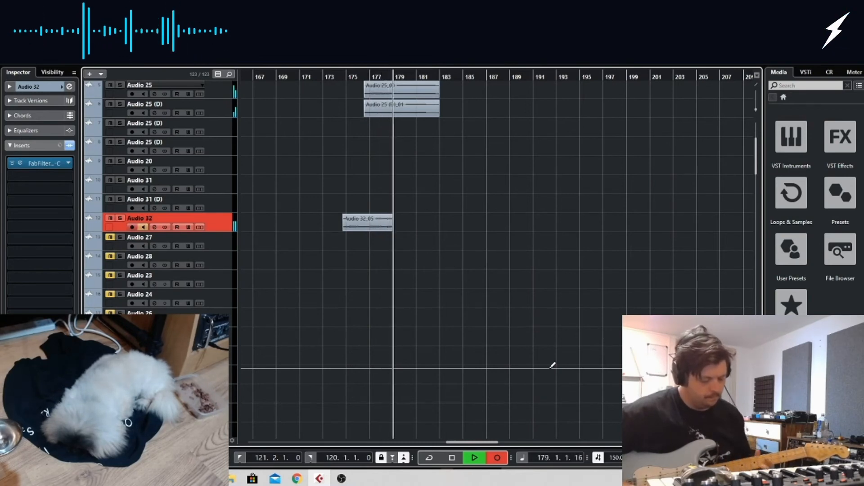
{"action": "key", "text": "space"}
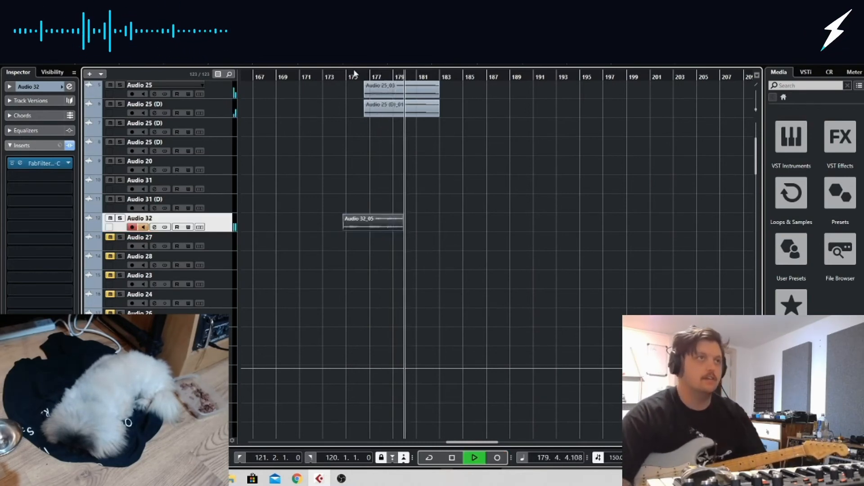
{"action": "key", "text": "Delete"}
Try two longer Audio 32 takes from about bar 175, extending past bar 182, and discard them
{"action": "left_click", "coordinate": [341, 76]}
{"action": "left_click", "coordinate": [499, 460]}
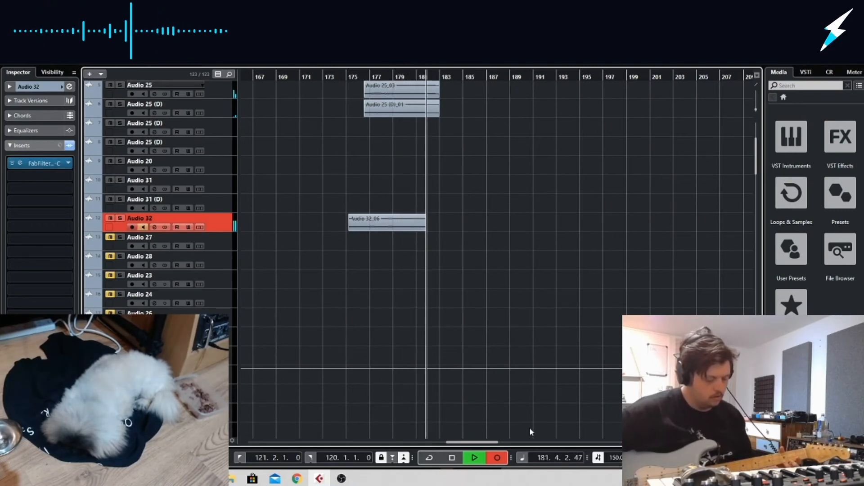
{"action": "key", "text": "space"}
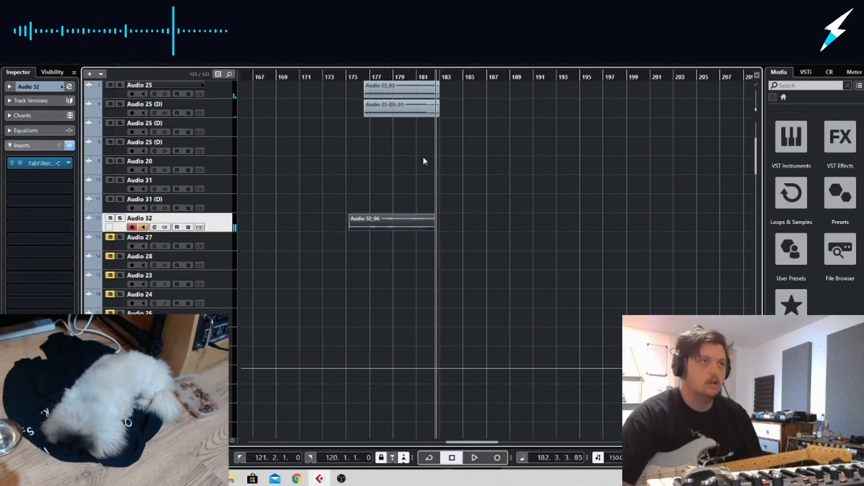
{"action": "key", "text": "ctrl+z"}
{"action": "left_click", "coordinate": [347, 75]}
{"action": "left_click", "coordinate": [498, 458]}
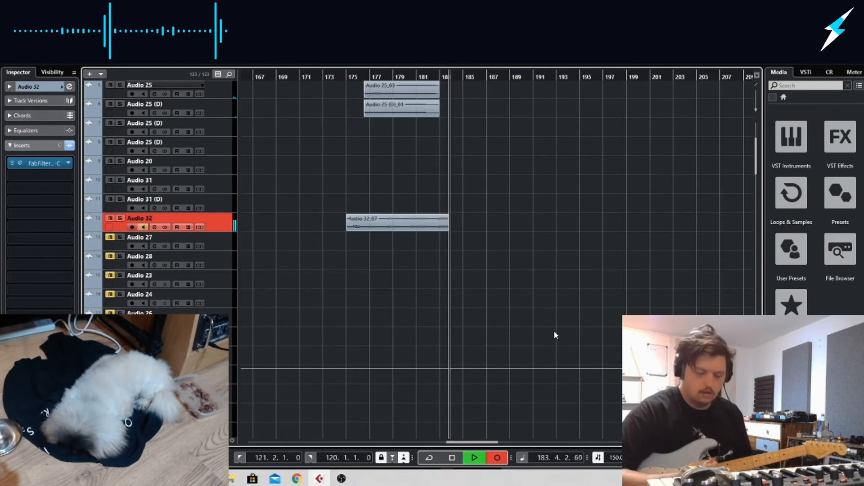
{"action": "key", "text": "space"}
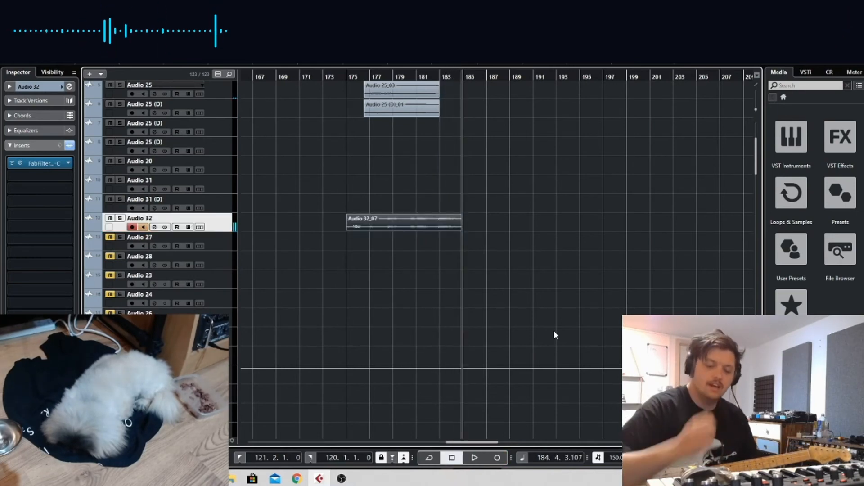
{"action": "key", "text": "Delete"}
Record a full take on Audio 32 from about bar 174 to bar 187
{"action": "left_click", "coordinate": [338, 75]}
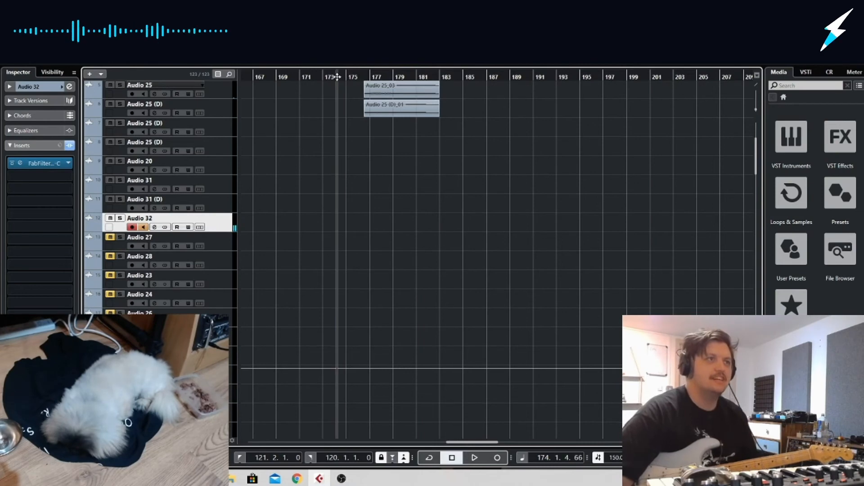
{"action": "left_click", "coordinate": [497, 457]}
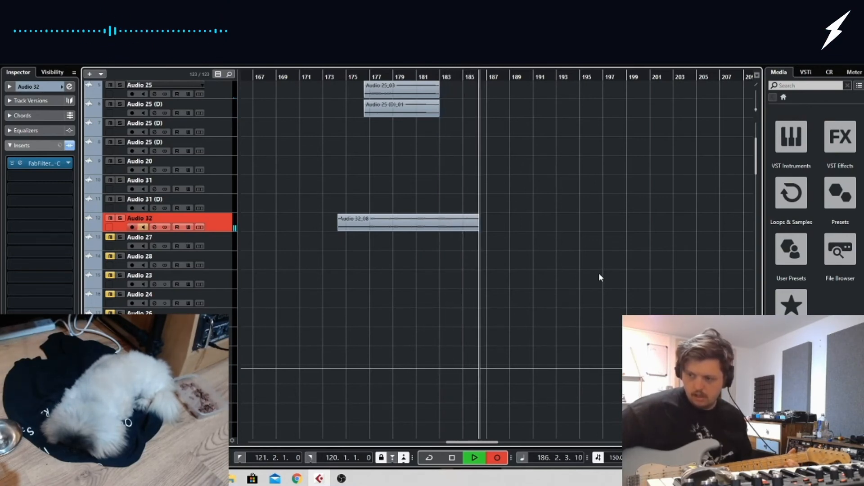
{"action": "key", "text": "space"}
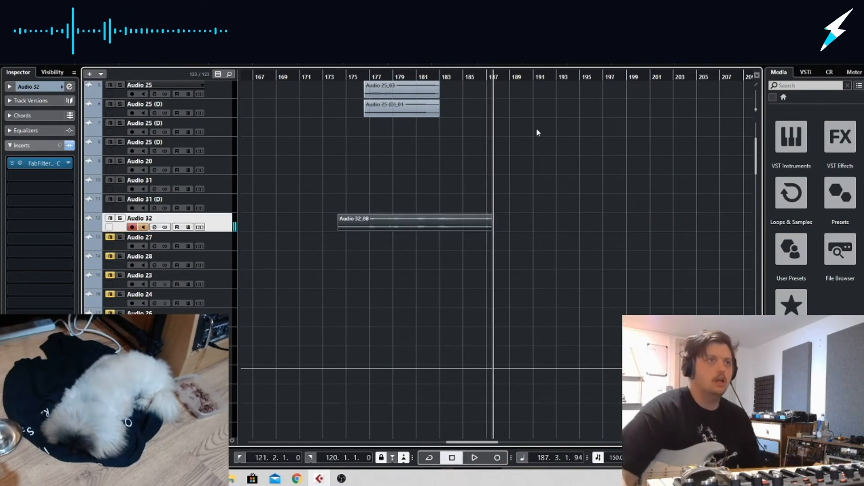
Play back the new take with input monitoring off and add an FX 1-Bricast send to Audio 32 at -0.43
{"action": "left_click", "coordinate": [357, 77]}
{"action": "key", "text": "space"}
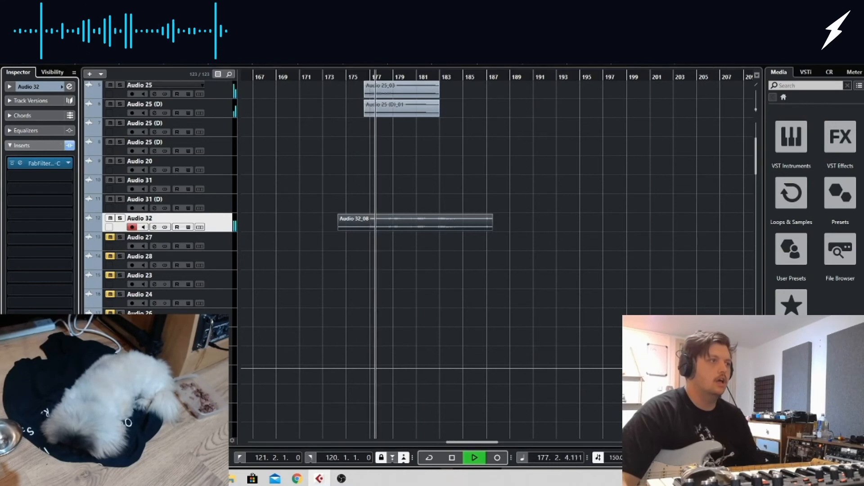
{"action": "left_click", "coordinate": [45, 146]}
{"action": "left_click", "coordinate": [45, 162]}
{"action": "left_click", "coordinate": [43, 179]}
{"action": "left_click", "coordinate": [59, 209]}
{"action": "left_click_drag", "start_coordinate": [39, 185], "coordinate": [38, 187]}
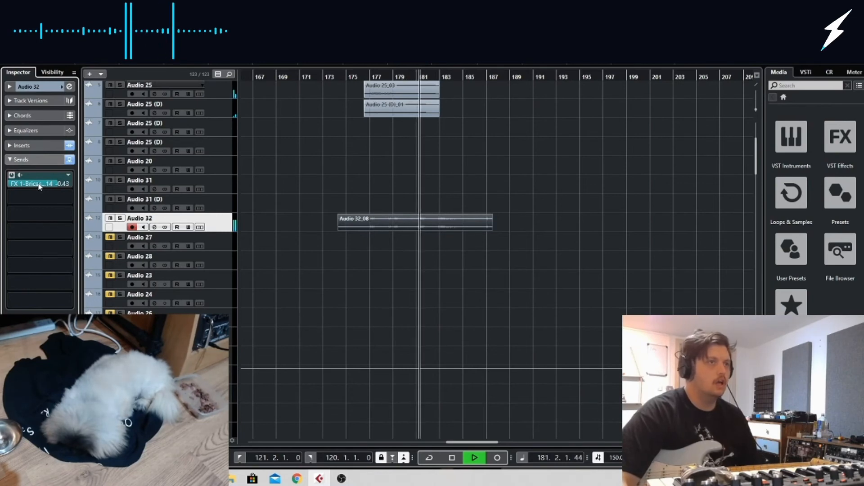
Briefly solo Audio 32 to check the reverb, raise its FX 1 send level to 2.49, and stop playback
{"action": "left_click", "coordinate": [120, 219]}
{"action": "left_click", "coordinate": [121, 219]}
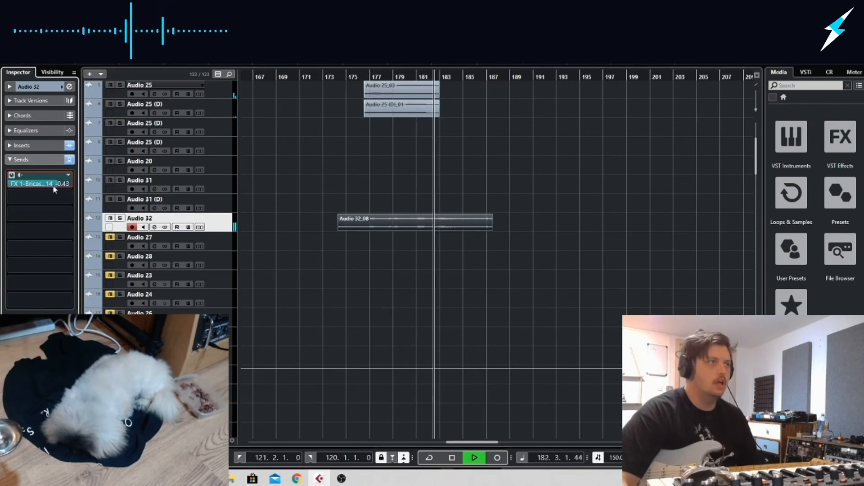
{"action": "left_click", "coordinate": [65, 185], "text": "ctrl"}
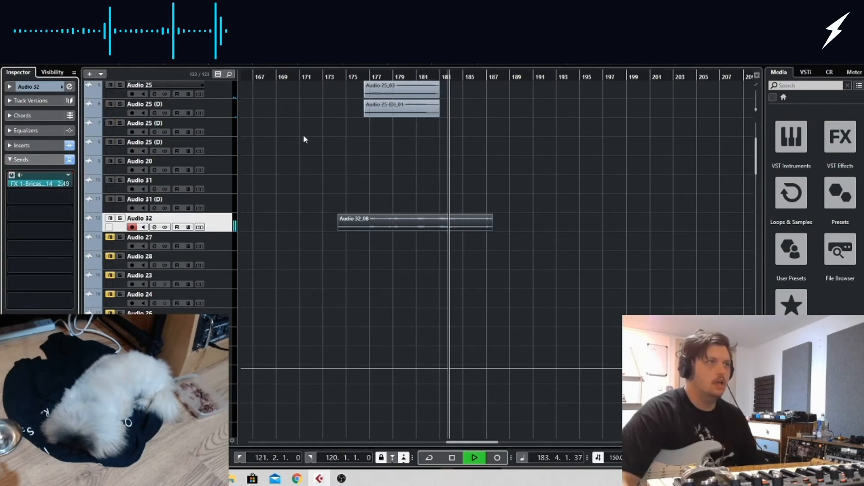
{"action": "key", "text": "space"}
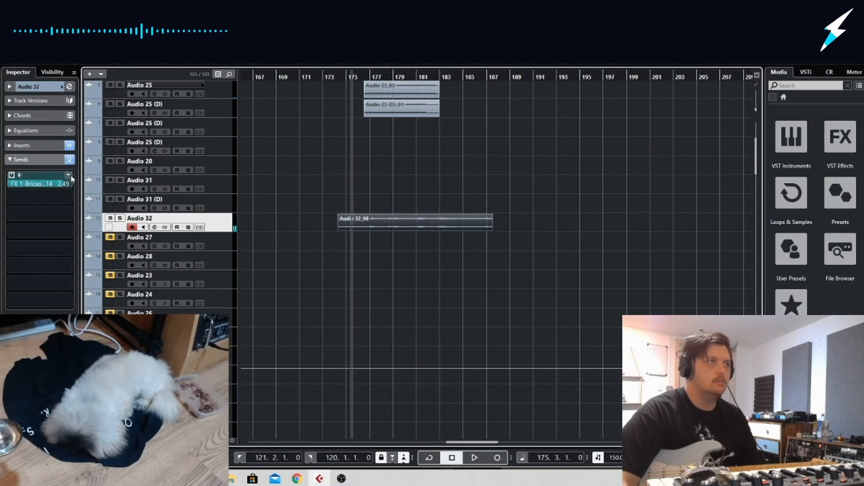
{"action": "left_click", "coordinate": [54, 158]}
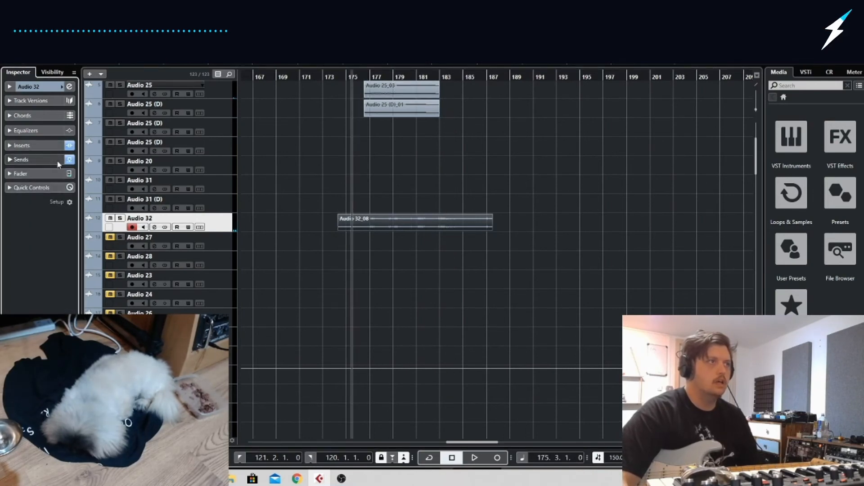
{"action": "left_click", "coordinate": [58, 160]}
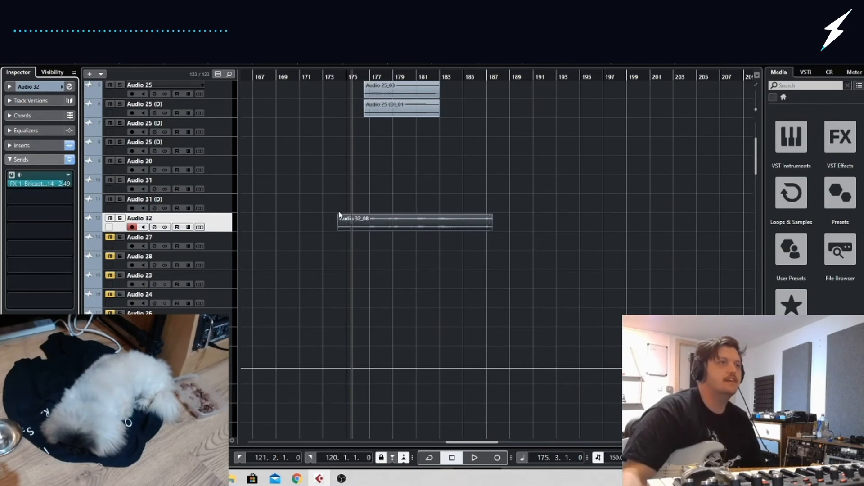
Trim the start of the Audio 32 take to align with the Audio 25 clips, and play from there
{"action": "left_click_drag", "start_coordinate": [340, 228], "coordinate": [366, 229]}
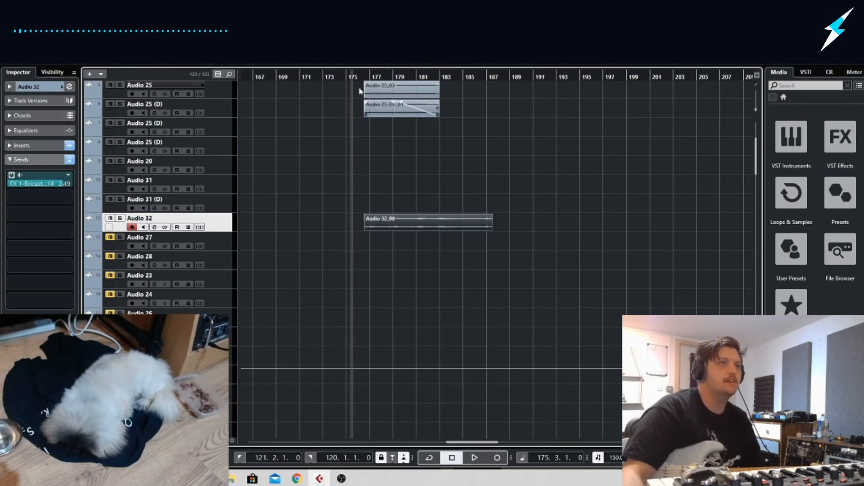
{"action": "left_click", "coordinate": [365, 75]}
{"action": "key", "text": "space"}
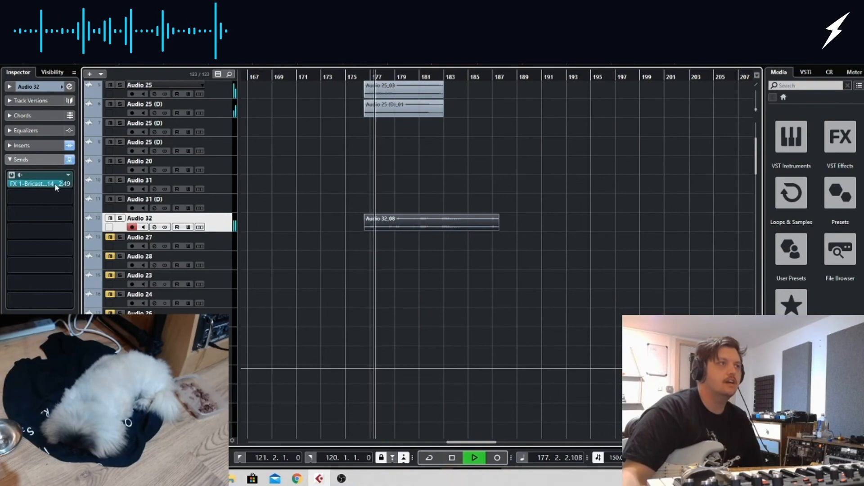
Add FabFilter Pro-R as the second insert on Audio 32 and replay the take from its start
{"action": "left_click", "coordinate": [42, 145]}
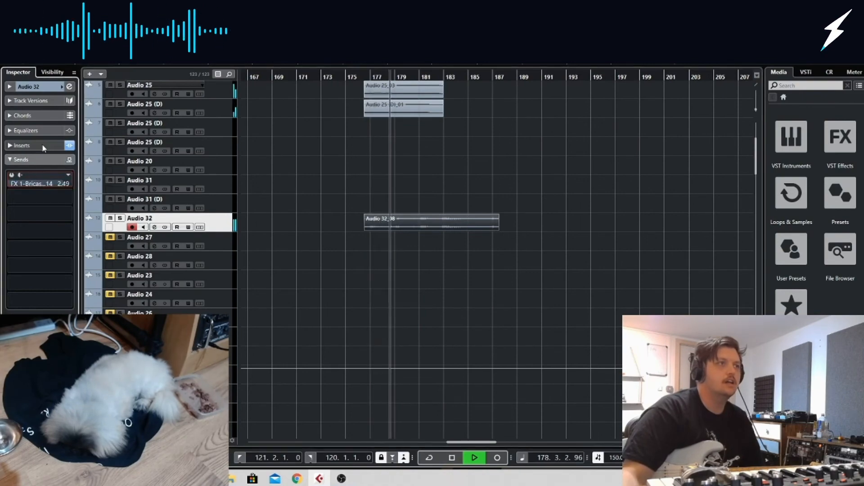
{"action": "left_click", "coordinate": [63, 177]}
{"action": "left_click", "coordinate": [313, 290]}
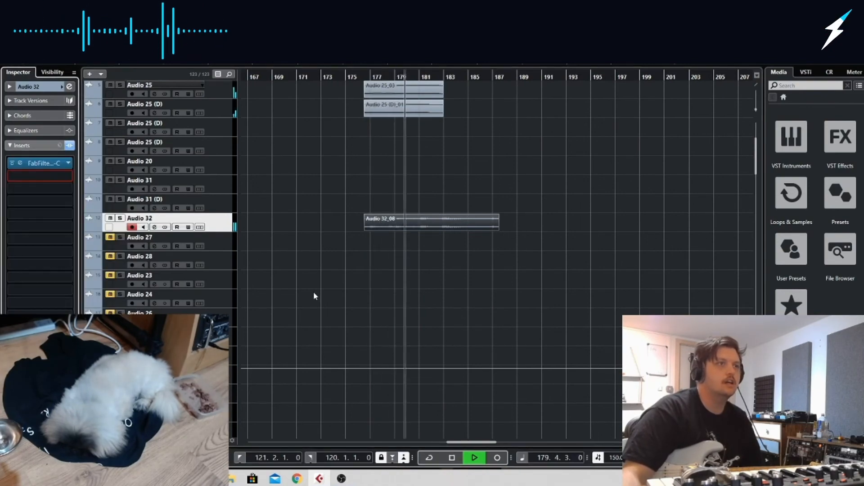
{"action": "scroll", "coordinate": [314, 290], "scroll_direction": "down", "scroll_amount": 7}
{"action": "scroll", "coordinate": [315, 290], "scroll_direction": "up", "scroll_amount": 10}
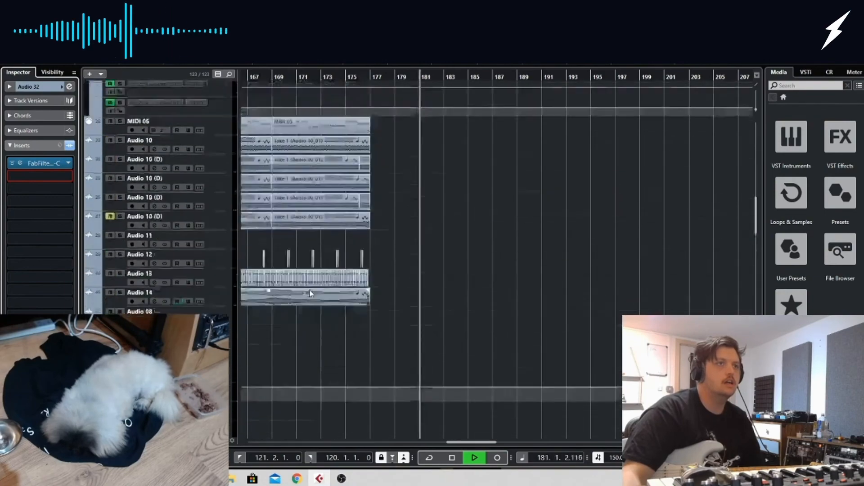
{"action": "scroll", "coordinate": [309, 293], "scroll_direction": "down", "scroll_amount": 5}
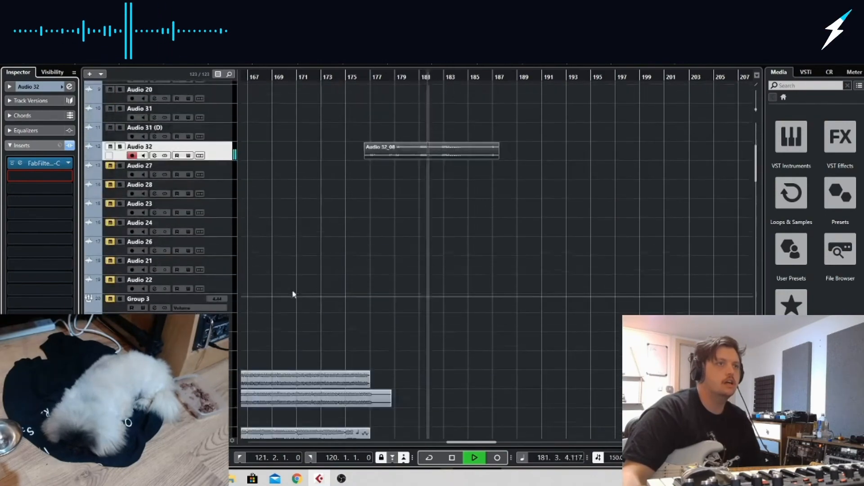
{"action": "left_click", "coordinate": [69, 177]}
{"action": "type", "text": "PRO"}
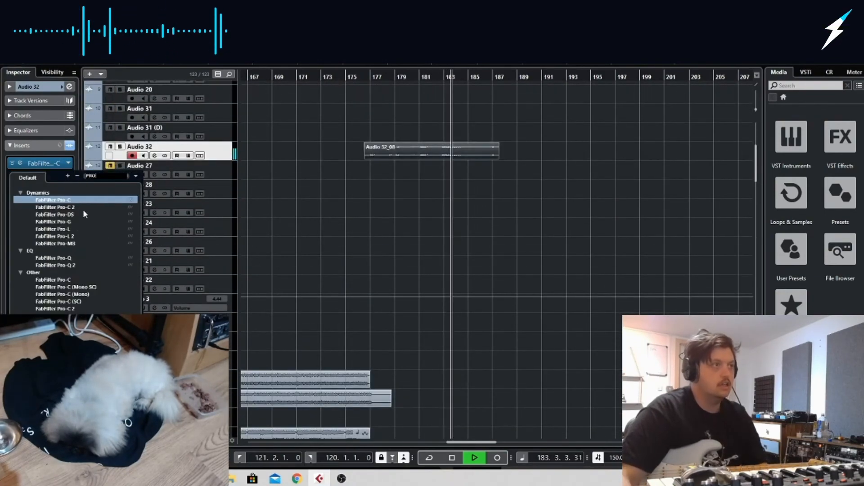
{"action": "scroll", "coordinate": [60, 274], "scroll_direction": "down", "scroll_amount": 2}
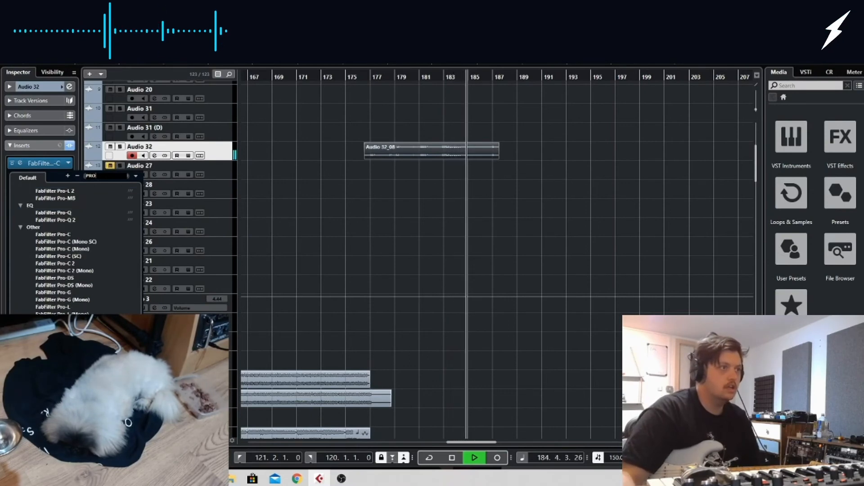
{"action": "left_click", "coordinate": [50, 360]}
{"action": "left_click_drag", "start_coordinate": [364, 80], "coordinate": [362, 76]}
{"action": "mouse_move", "coordinate": [415, 328]}
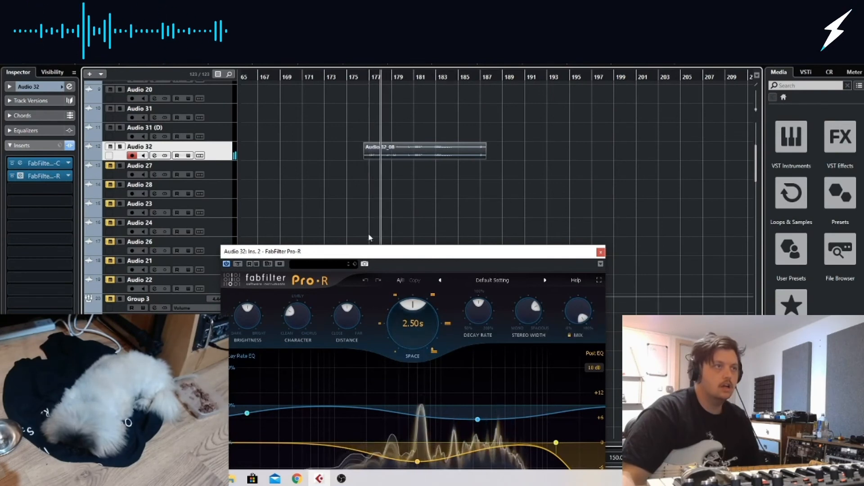
{"action": "left_click", "coordinate": [600, 252]}
Lower Audio 32's volume fader slightly, then shorten its clip to about bar 186 with a fade-out at the end
{"action": "left_click", "coordinate": [23, 145]}
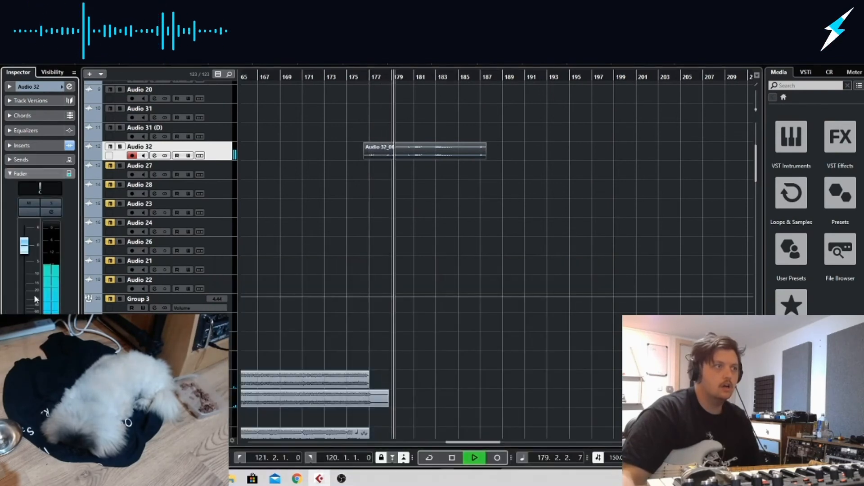
{"action": "left_click_drag", "start_coordinate": [28, 254], "coordinate": [28, 262]}
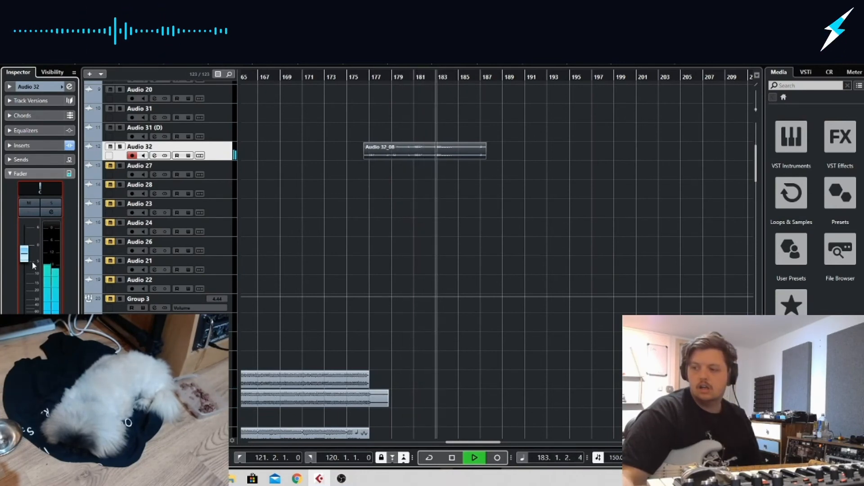
{"action": "left_click_drag", "start_coordinate": [485, 156], "coordinate": [449, 145]}
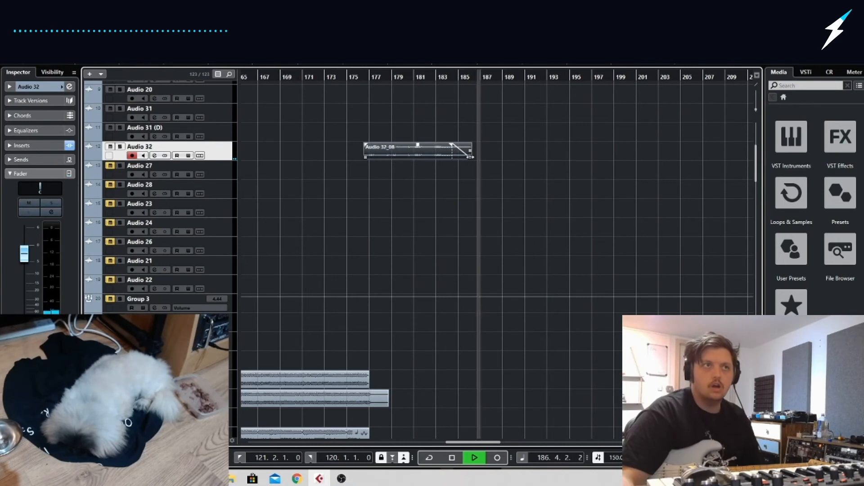
{"action": "key", "text": "space"}
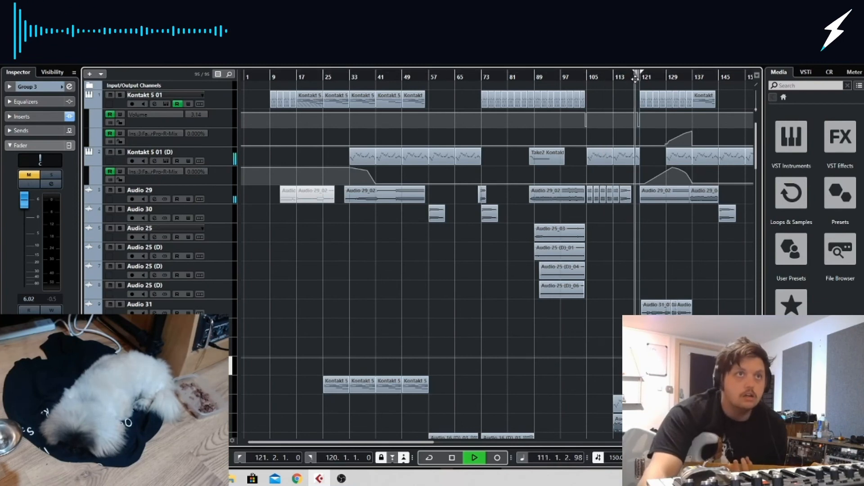
Play from about bar 119, select the Audio 31 and Audio 31 (D) clips, and lower the clip volume by 0.48 dB
{"action": "left_click_drag", "start_coordinate": [635, 79], "coordinate": [636, 91]}
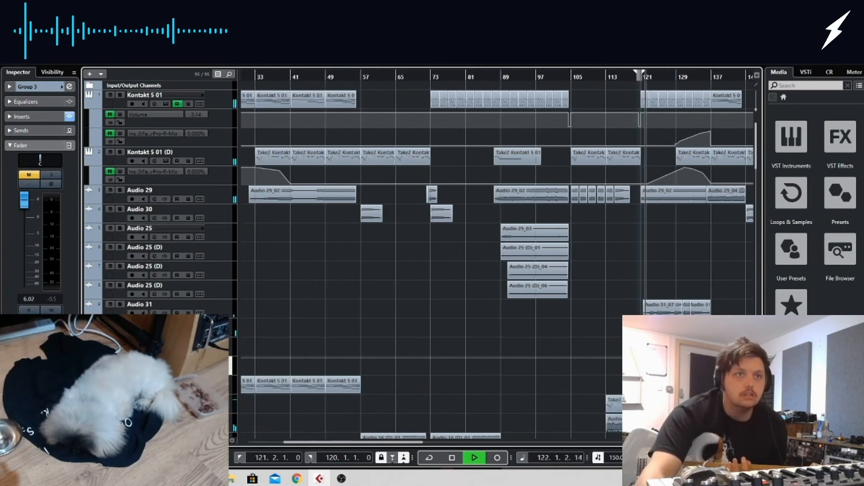
{"action": "scroll", "coordinate": [750, 310], "scroll_direction": "right", "scroll_amount": 5}
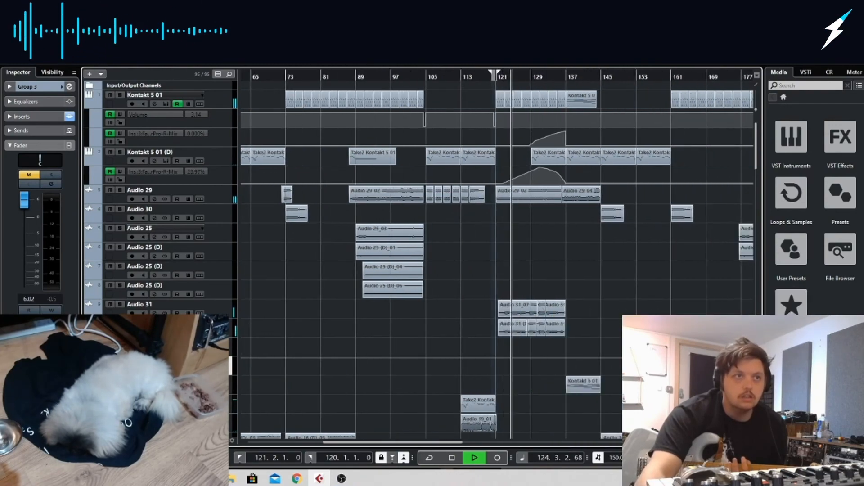
{"action": "key", "text": "h"}
{"action": "key", "text": "h"}
{"action": "key", "text": "h"}
{"action": "key", "text": "h"}
{"action": "key", "text": "h"}
{"action": "key", "text": "h"}
{"action": "key", "text": "h"}
{"action": "left_click_drag", "start_coordinate": [368, 290], "coordinate": [708, 335]}
{"action": "left_click_drag", "start_coordinate": [581, 301], "coordinate": [582, 303]}
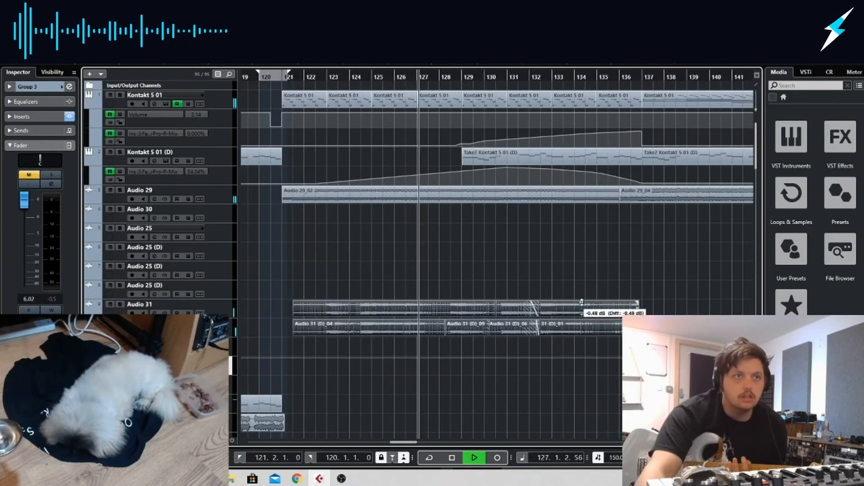
Set the grid resolution to 1/8, nudge the selected Audio 31 and Audio 31 (D) clips slightly later, and stop playback after listening
{"action": "key", "text": "h"}
{"action": "key", "text": "h"}
{"action": "key", "text": "h"}
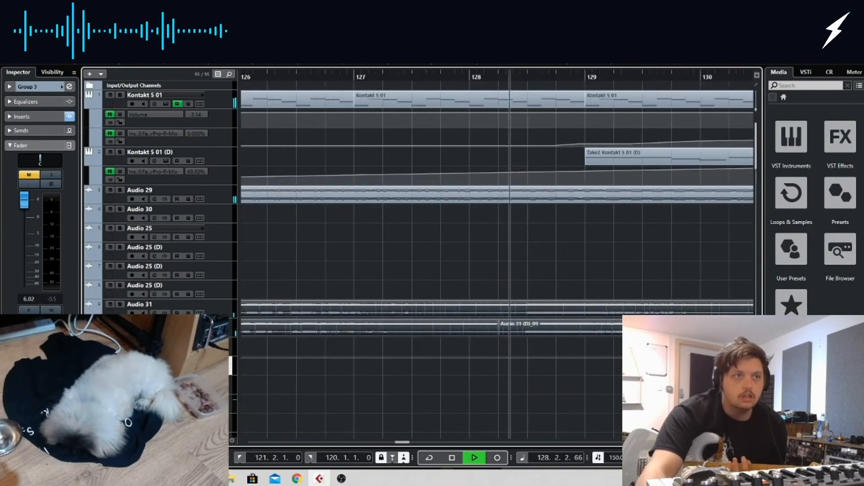
{"action": "left_click", "coordinate": [652, 38]}
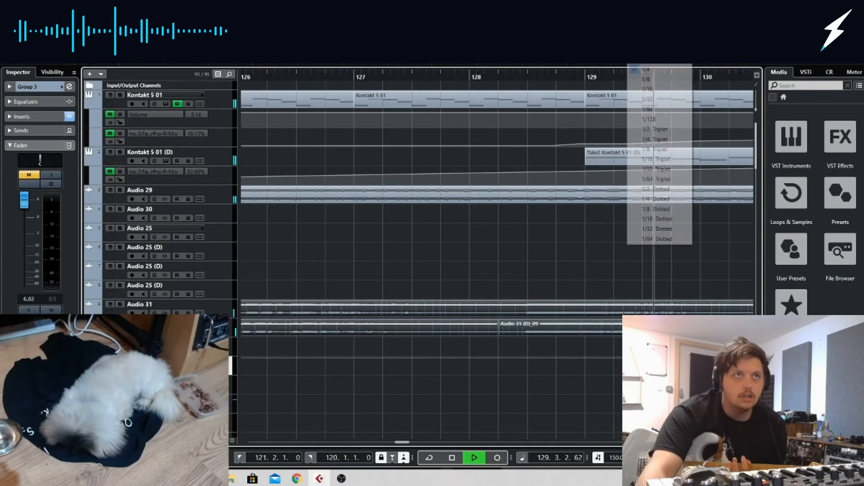
{"action": "left_click", "coordinate": [648, 80]}
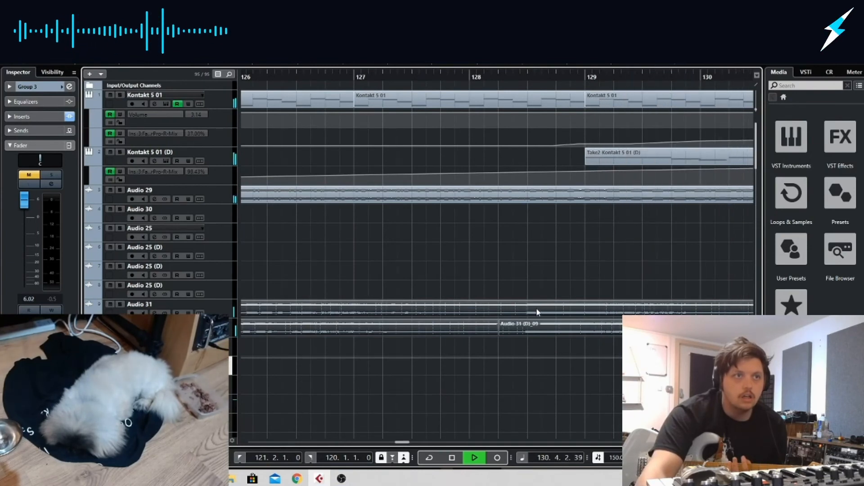
{"action": "left_click_drag", "start_coordinate": [537, 312], "coordinate": [538, 311]}
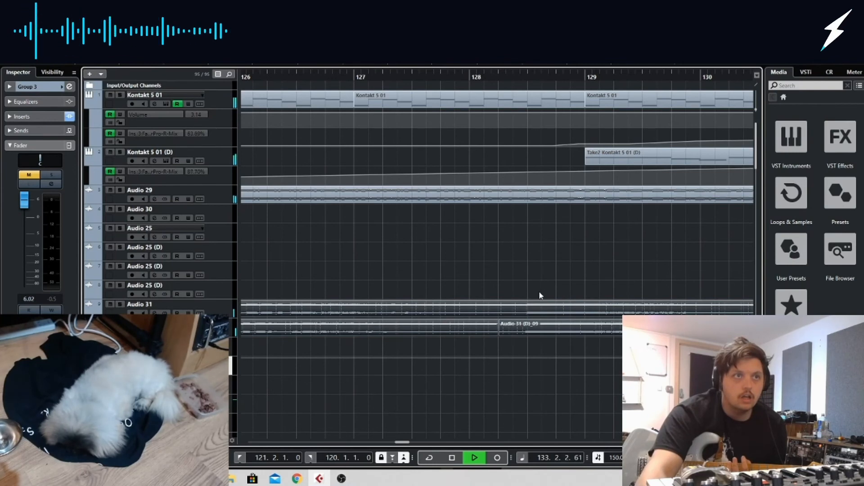
{"action": "left_click_drag", "start_coordinate": [537, 307], "coordinate": [539, 307]}
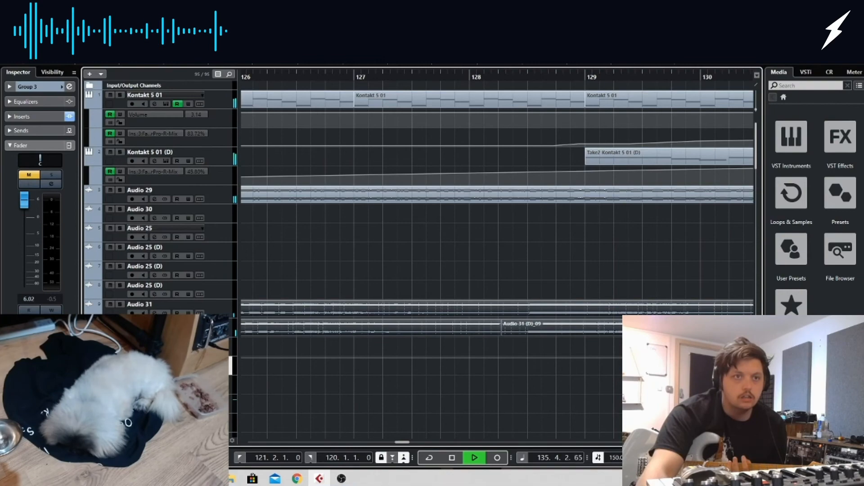
{"action": "key", "text": "g"}
{"action": "key", "text": "g"}
{"action": "key", "text": "g"}
{"action": "key", "text": "g"}
{"action": "key", "text": "g"}
{"action": "key", "text": "g"}
{"action": "key", "text": "g"}
{"action": "key", "text": "g"}
{"action": "key", "text": "g"}
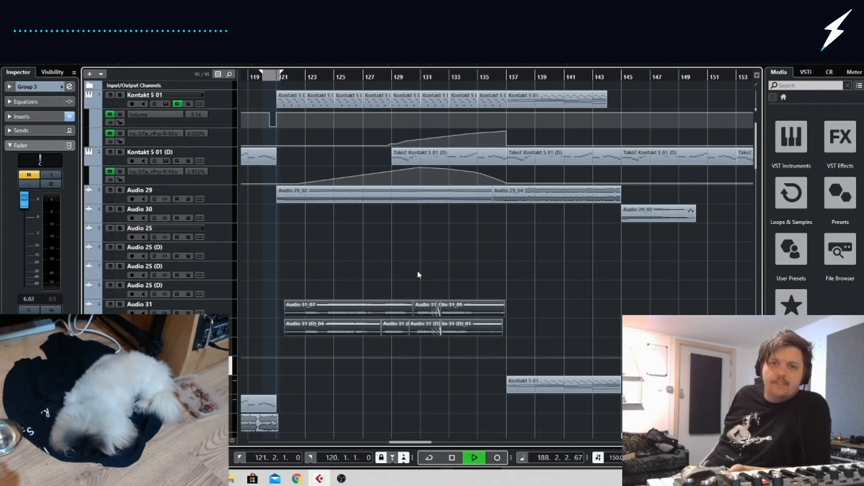
{"action": "key", "text": "space"}
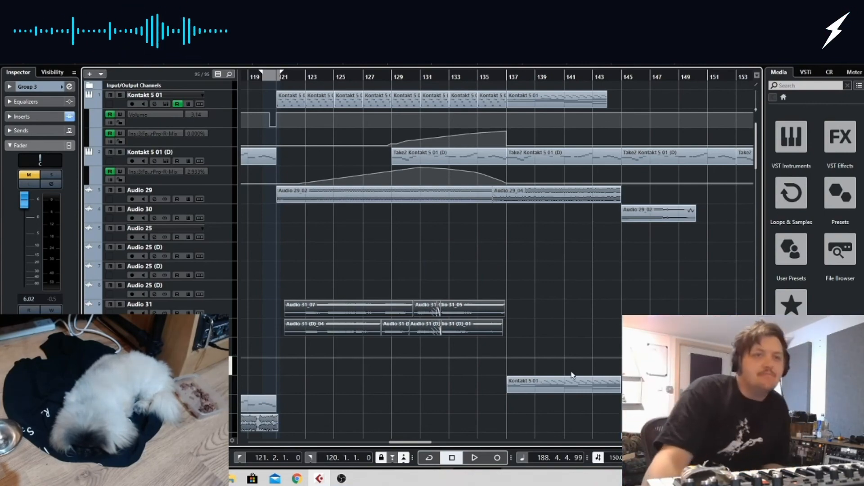
Survey the clips of the whole arrangement and trim the start of the White Noise stem to about bar 48
{"action": "key", "text": "g"}
{"action": "key", "text": "g"}
{"action": "key", "text": "g"}
{"action": "key", "text": "g"}
{"action": "key", "text": "g"}
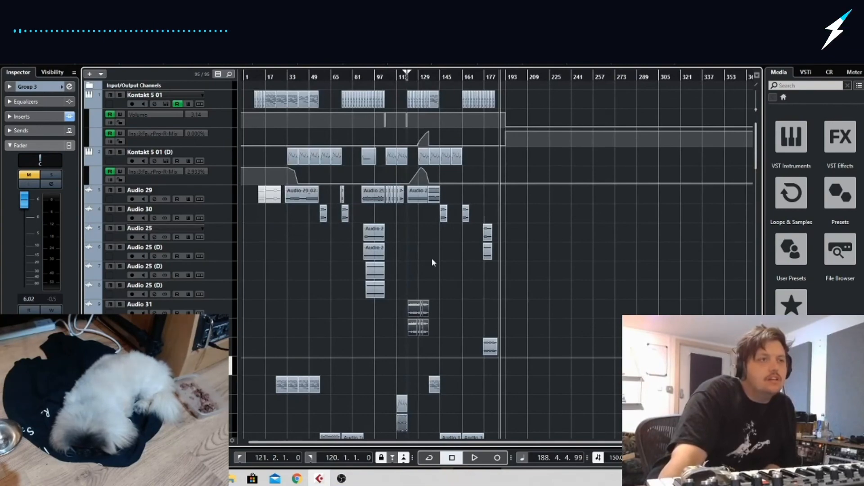
{"action": "scroll", "coordinate": [431, 257], "scroll_direction": "down", "scroll_amount": 20}
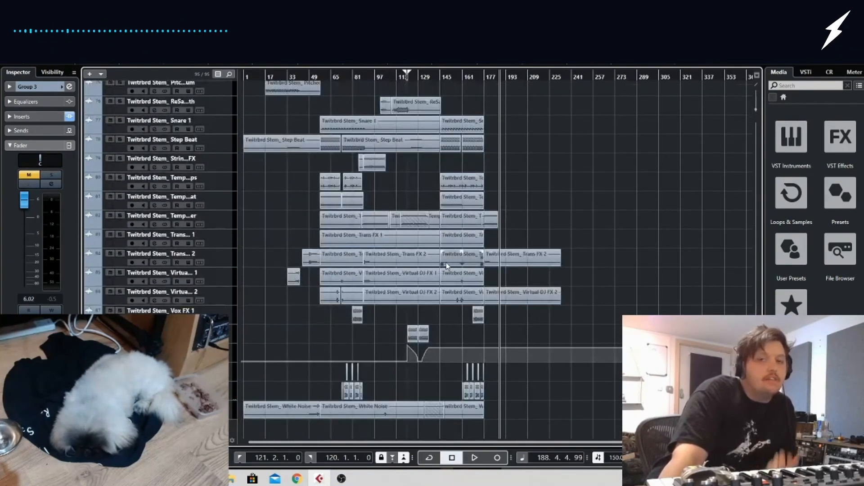
{"action": "scroll", "coordinate": [450, 314], "scroll_direction": "up", "scroll_amount": 20}
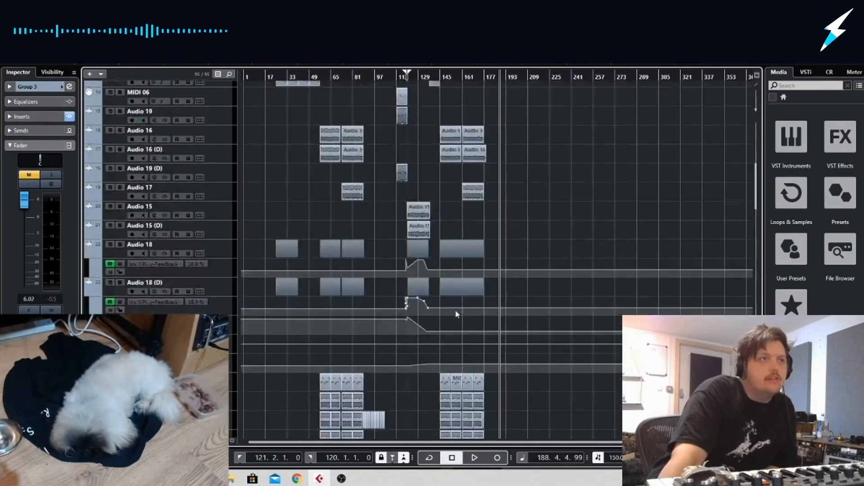
{"action": "scroll", "coordinate": [456, 313], "scroll_direction": "up", "scroll_amount": 5}
{"action": "scroll", "coordinate": [528, 93], "scroll_direction": "down", "scroll_amount": 15}
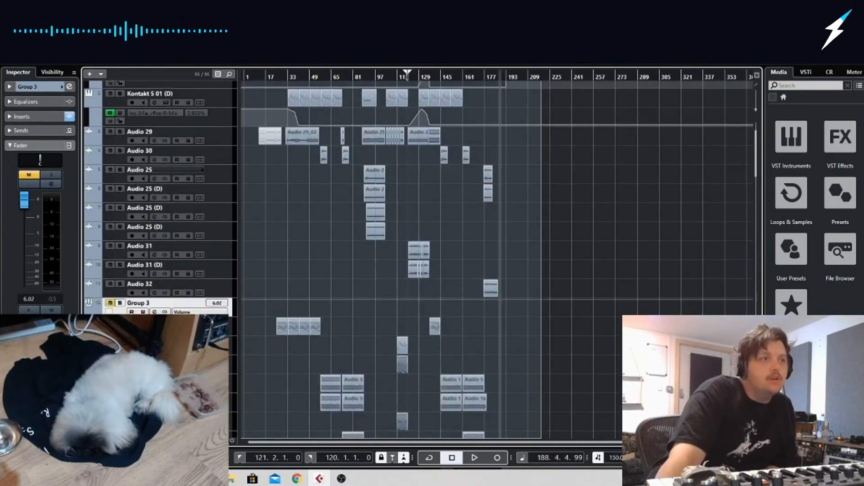
{"action": "scroll", "coordinate": [412, 423], "scroll_direction": "down", "scroll_amount": 12}
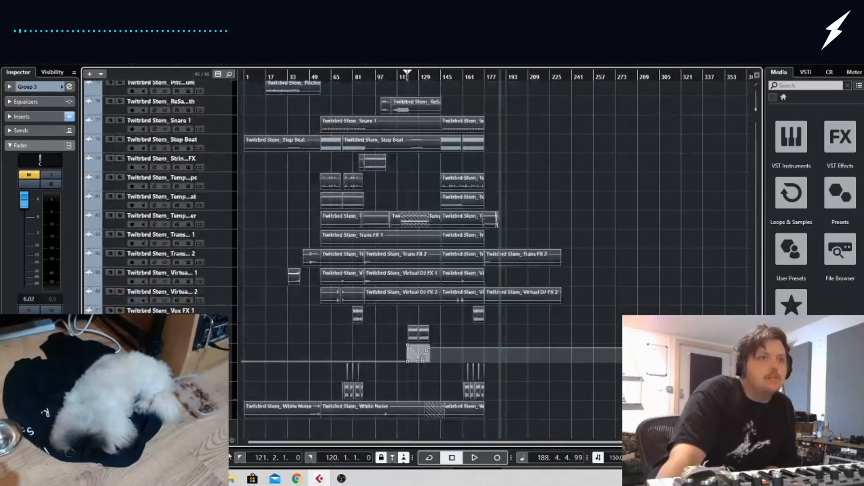
{"action": "left_click_drag", "start_coordinate": [245, 417], "coordinate": [310, 422]}
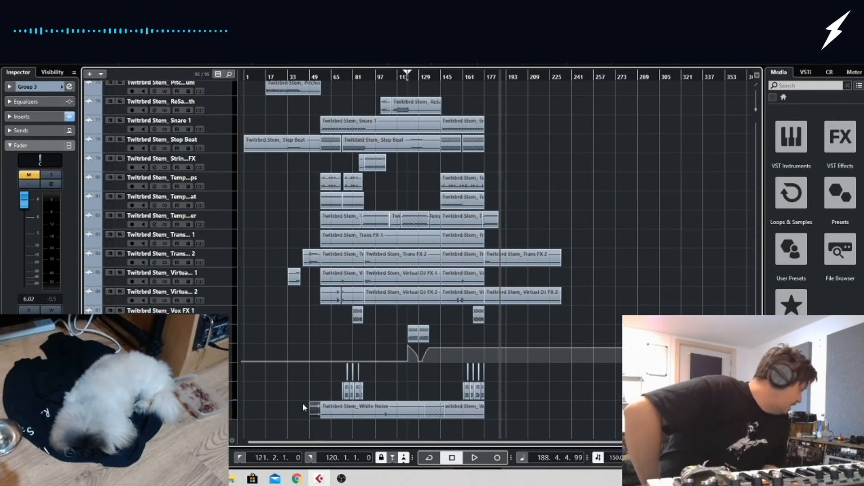
Open the mixer and bring up the channel settings of the Stereo Out channel
{"action": "key", "text": "F4"}
{"action": "key", "text": "F4"}
{"action": "key", "text": "F3"}
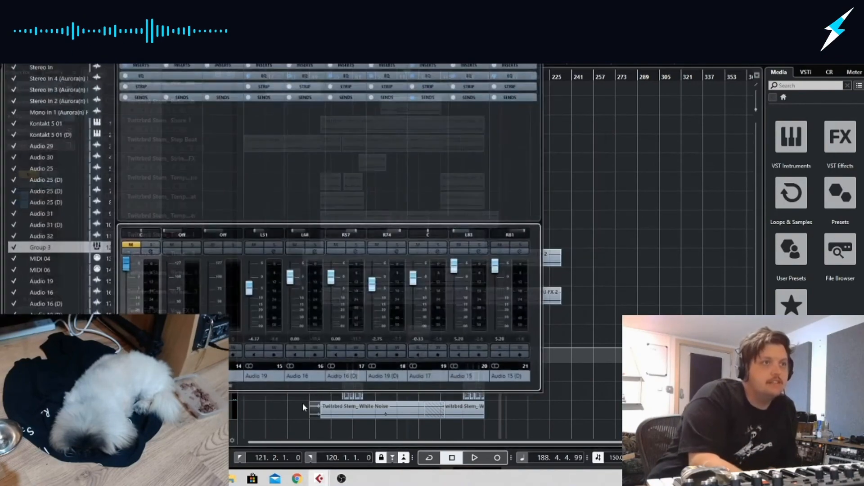
{"action": "left_click_drag", "start_coordinate": [235, 389], "coordinate": [544, 383]}
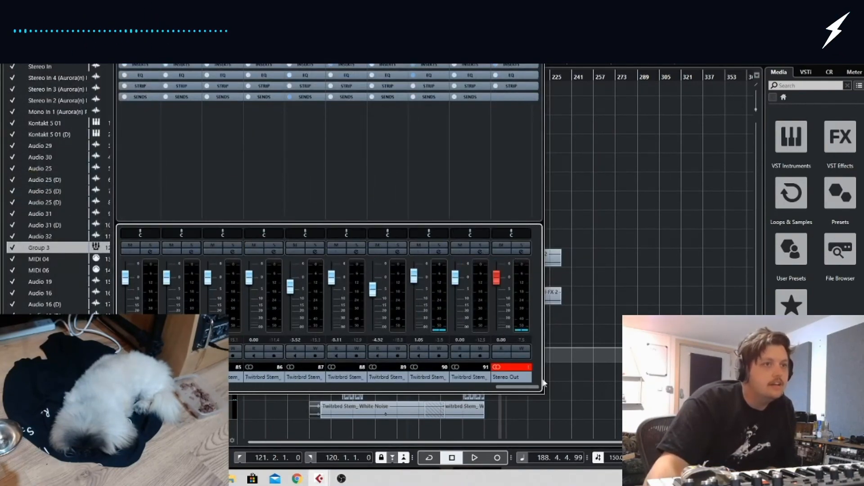
{"action": "left_click", "coordinate": [522, 252]}
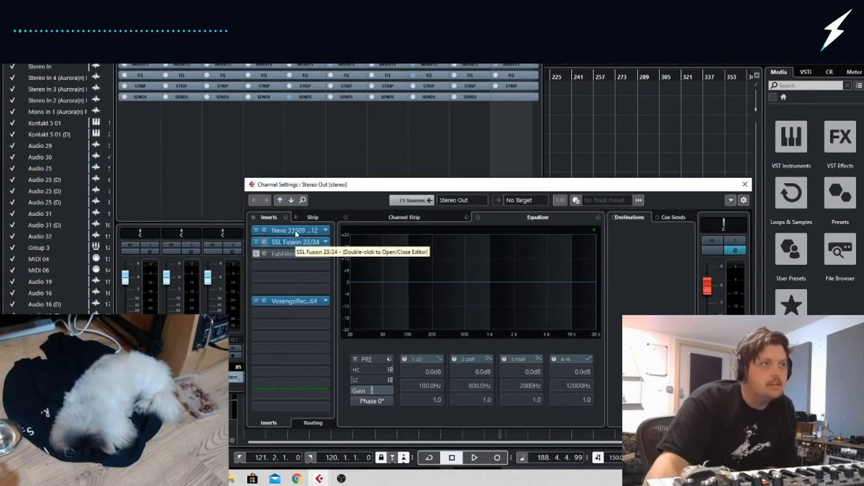
Inspect the SSL Fusion 23/24 and Neve 33609 11/12 inserts on Stereo Out and return to the arrangement
{"action": "double_click", "coordinate": [297, 243]}
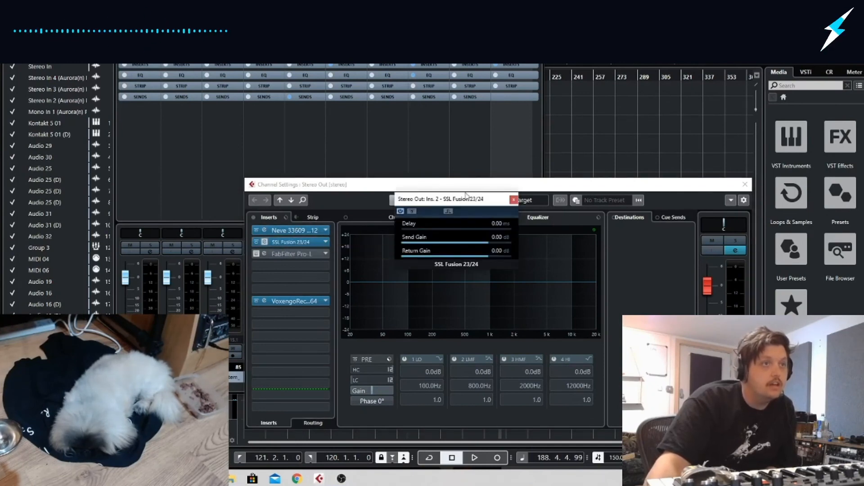
{"action": "left_click", "coordinate": [514, 200]}
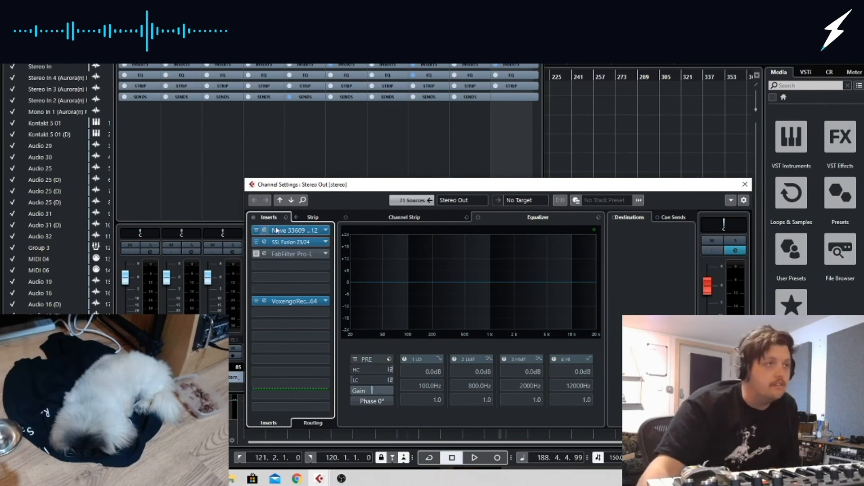
{"action": "double_click", "coordinate": [303, 230]}
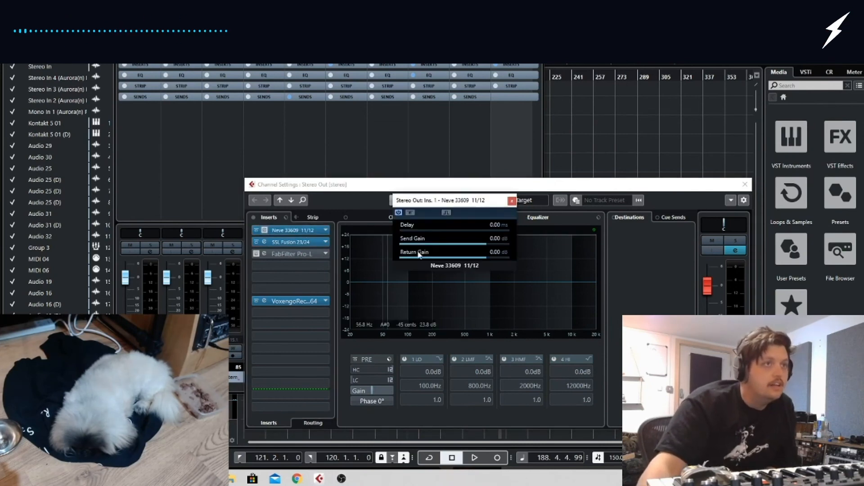
{"action": "left_click", "coordinate": [511, 201]}
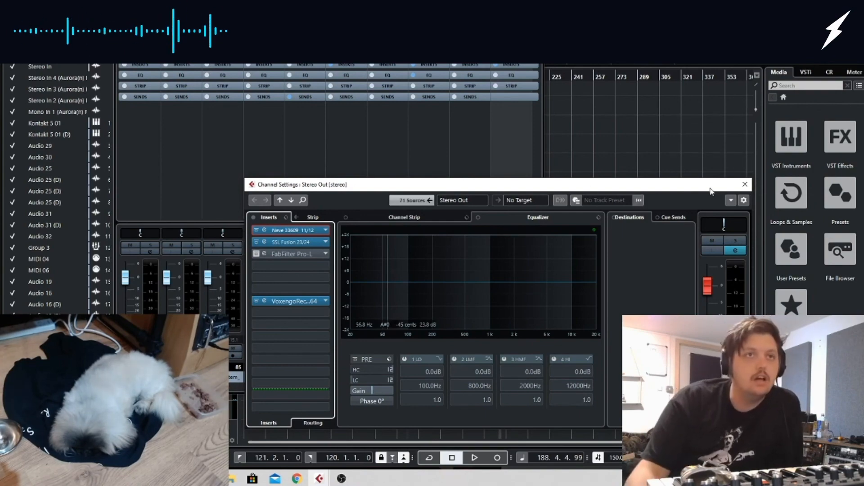
{"action": "left_click", "coordinate": [749, 185]}
{"action": "left_click", "coordinate": [317, 478]}
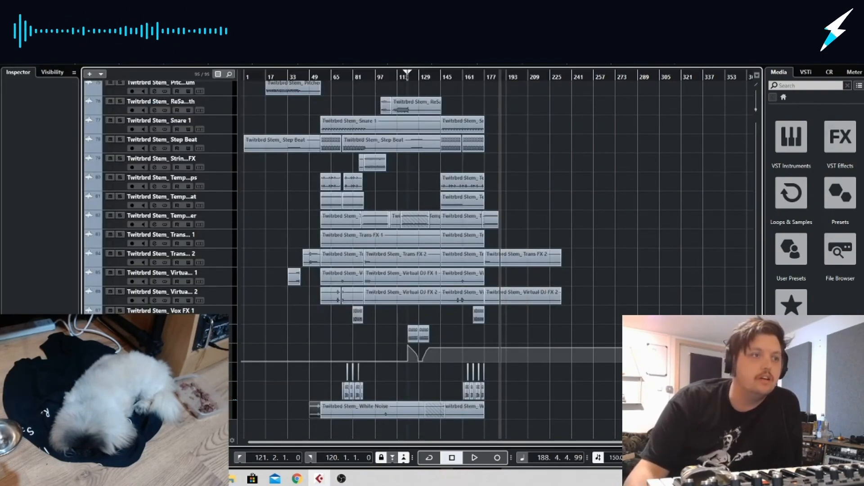
Switch to OBS and reposition its window over the arrangement to check the stream and recording
{"action": "left_click", "coordinate": [341, 478]}
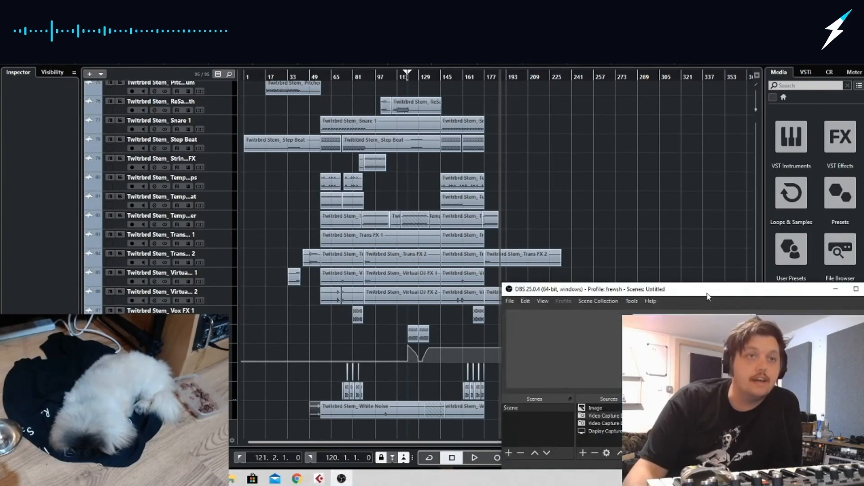
{"action": "left_click_drag", "start_coordinate": [720, 291], "coordinate": [457, 136]}
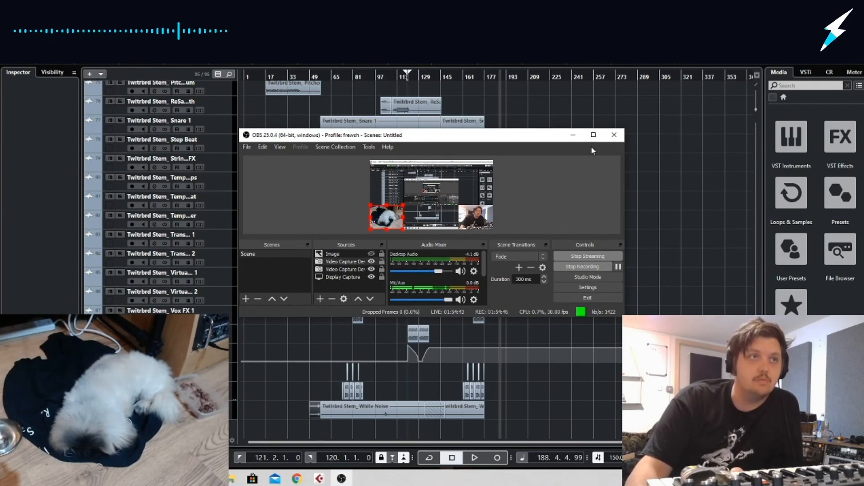
{"action": "left_click_drag", "start_coordinate": [497, 138], "coordinate": [584, 158]}
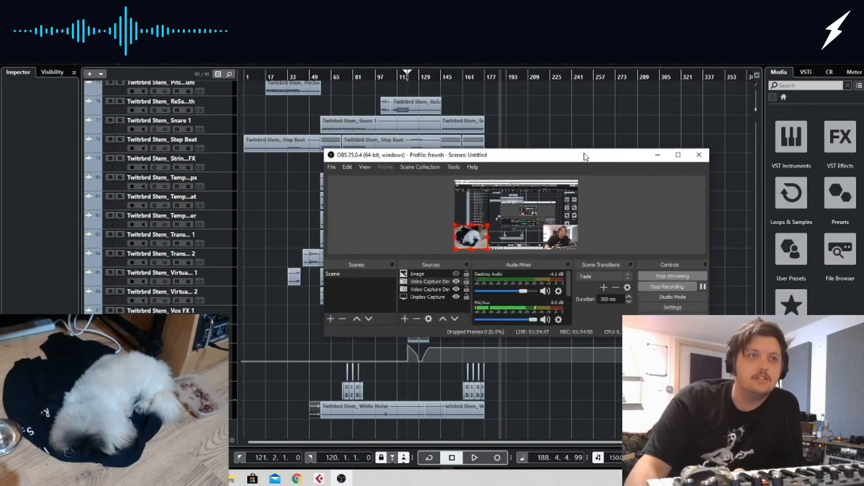